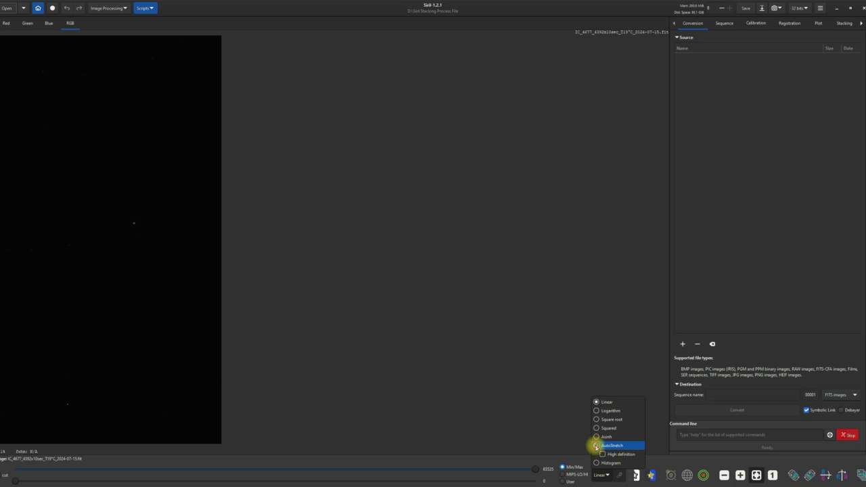
Switch the preview to AutoStretch and remove green noise with the Average Neutral protection method, preserving lightness.
{"action": "left_click", "coordinate": [596, 446]}
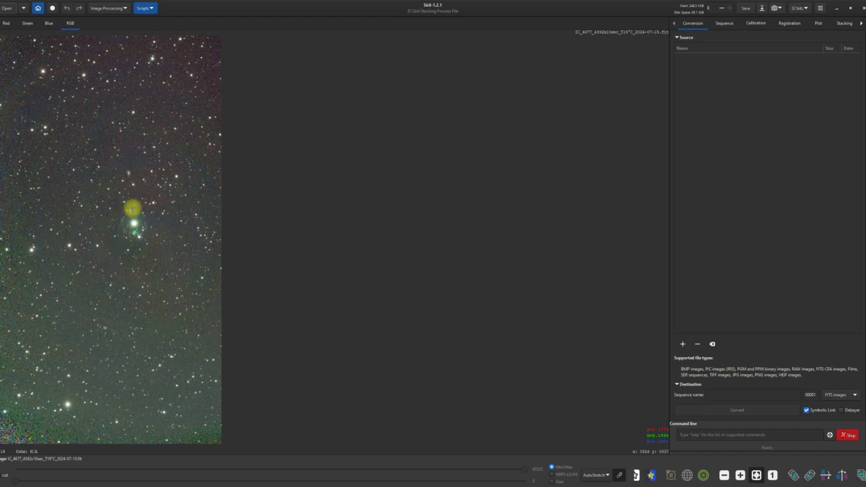
{"action": "left_click", "coordinate": [124, 8]}
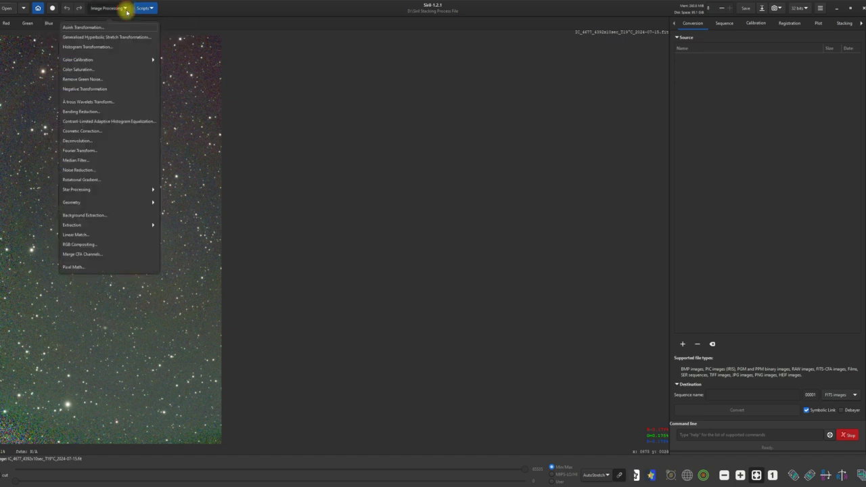
{"action": "left_click", "coordinate": [88, 80]}
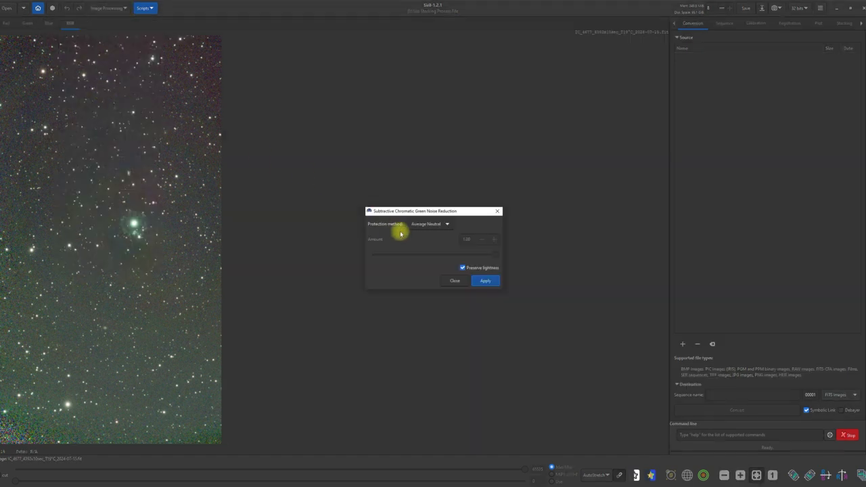
{"action": "left_click", "coordinate": [488, 281]}
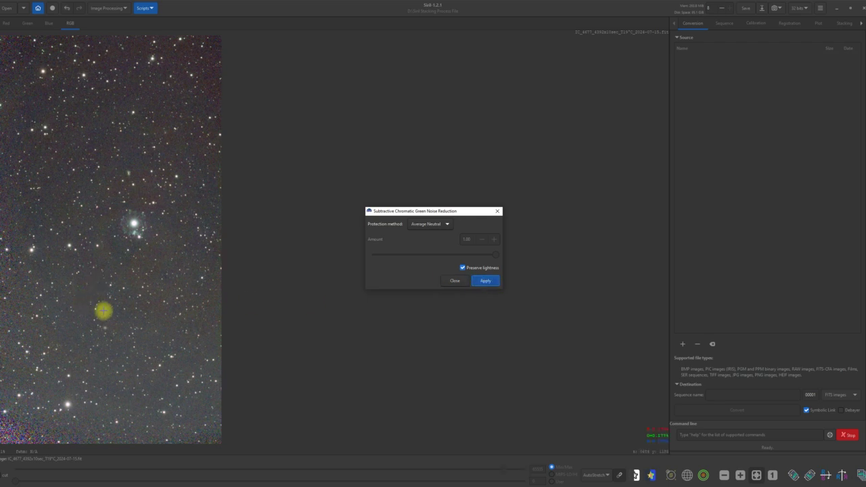
{"action": "left_click", "coordinate": [455, 281]}
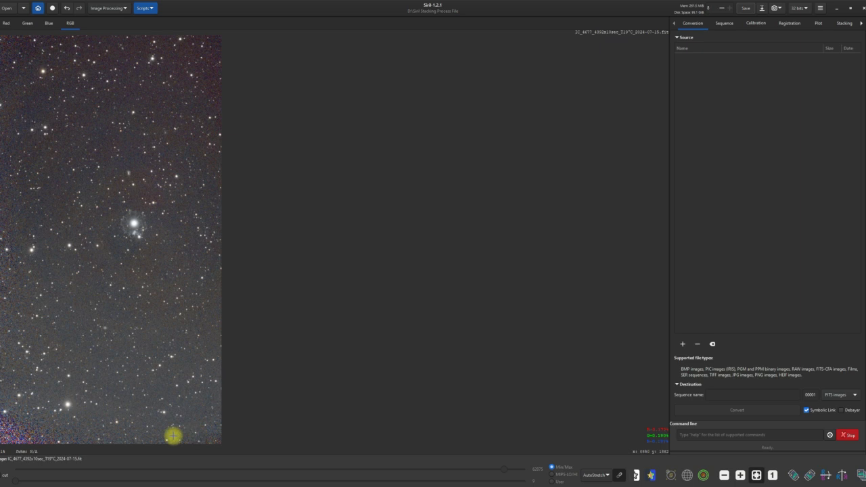
Crop the image around the central nebula to about 733 × 1169 px without rotation, trimming all four edges, and save it.
{"action": "left_click", "coordinate": [125, 9]}
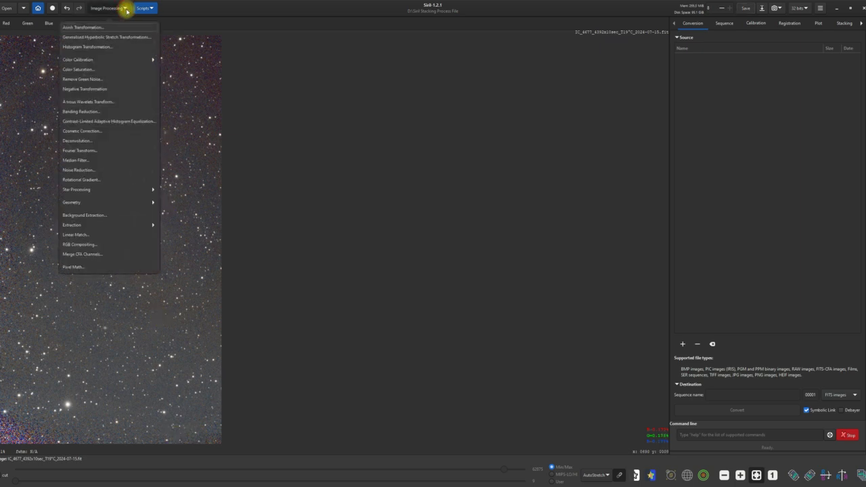
{"action": "left_click", "coordinate": [75, 204]}
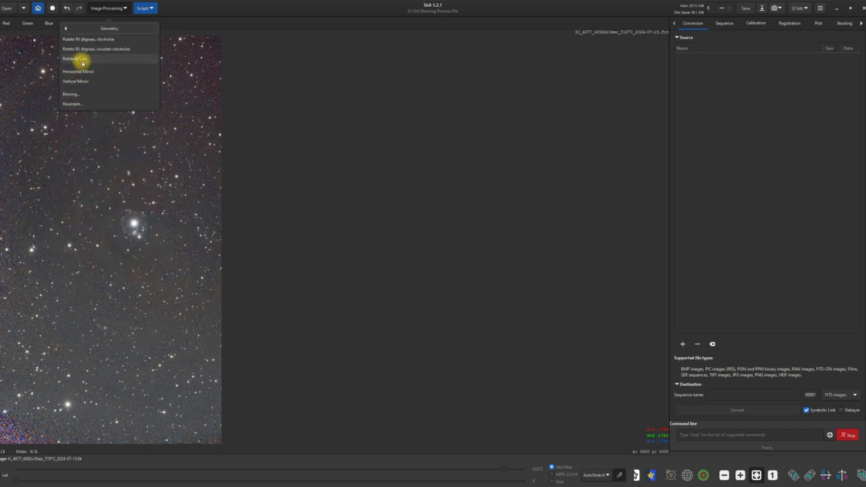
{"action": "left_click", "coordinate": [80, 60]}
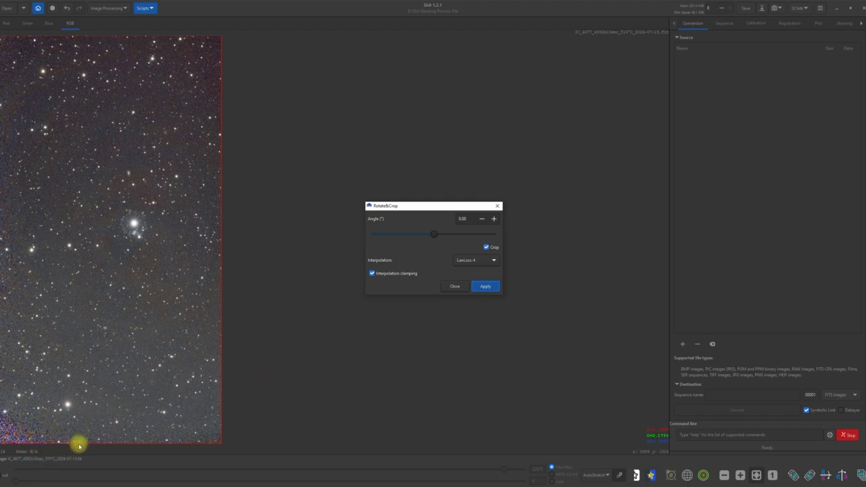
{"action": "left_click_drag", "start_coordinate": [88, 444], "coordinate": [89, 366]}
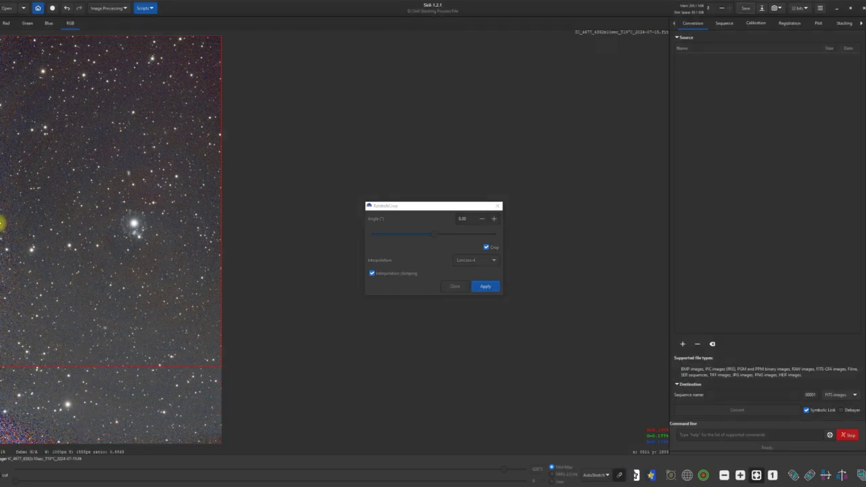
{"action": "left_click_drag", "start_coordinate": [3, 216], "coordinate": [30, 214]}
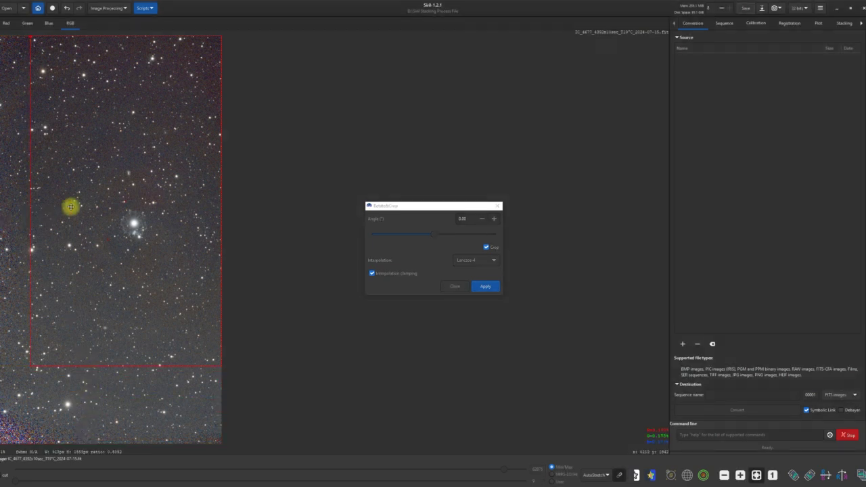
{"action": "left_click_drag", "start_coordinate": [146, 34], "coordinate": [134, 103]}
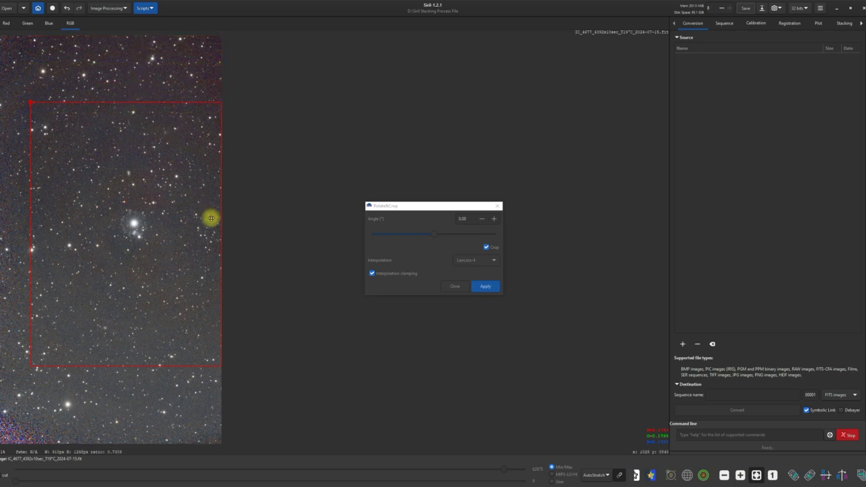
{"action": "left_click_drag", "start_coordinate": [221, 234], "coordinate": [191, 231]}
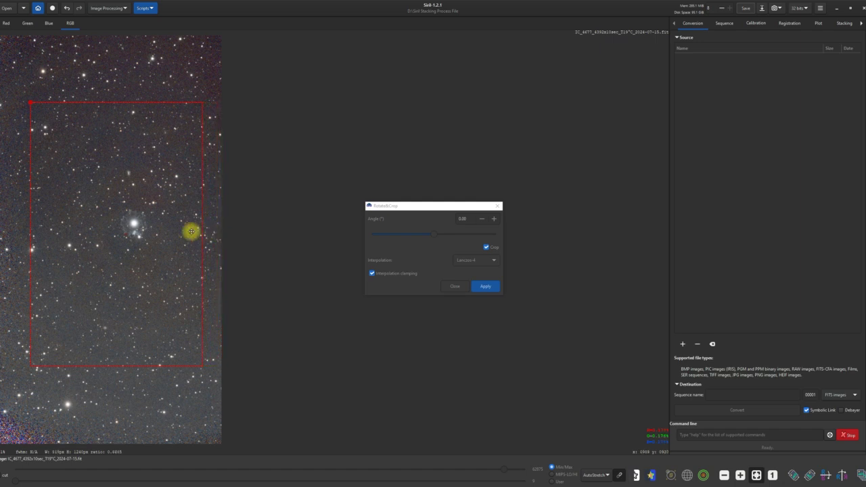
{"action": "left_click_drag", "start_coordinate": [31, 239], "coordinate": [50, 233]}
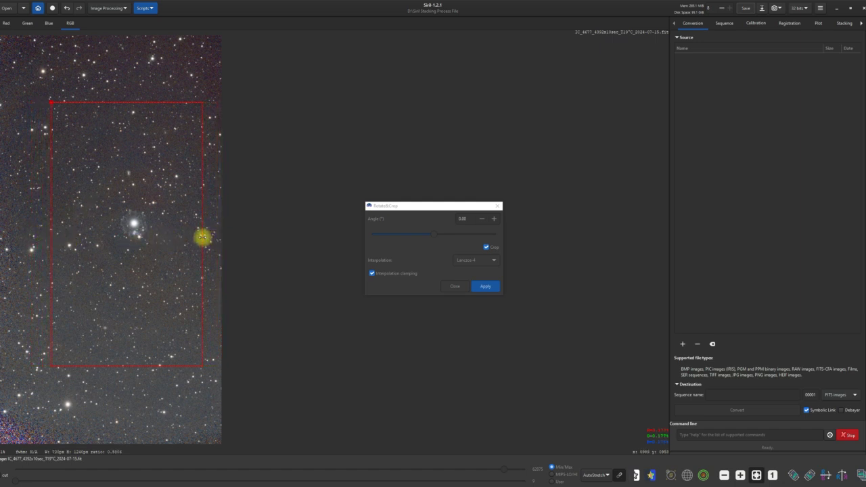
{"action": "left_click_drag", "start_coordinate": [202, 234], "coordinate": [211, 235]}
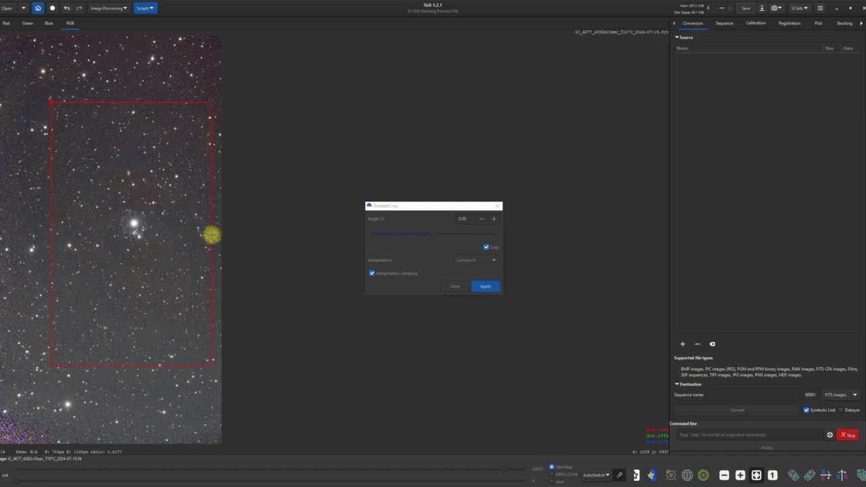
{"action": "left_click_drag", "start_coordinate": [118, 366], "coordinate": [126, 350]}
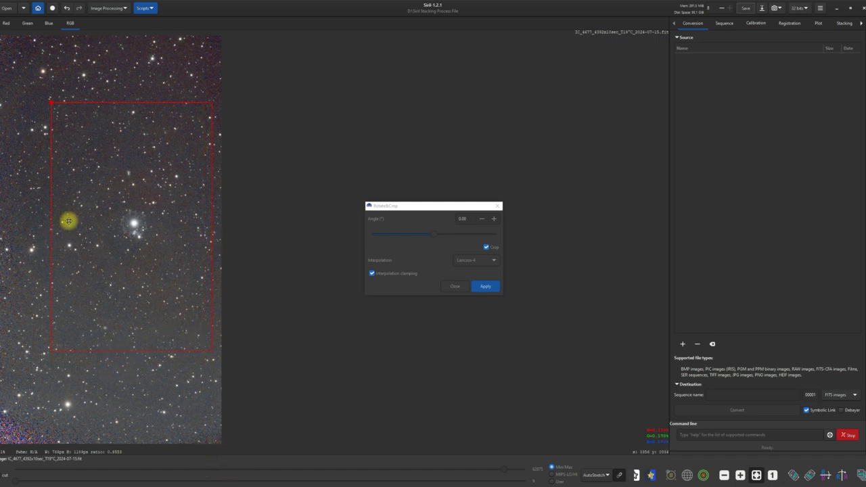
{"action": "left_click_drag", "start_coordinate": [47, 238], "coordinate": [58, 232]}
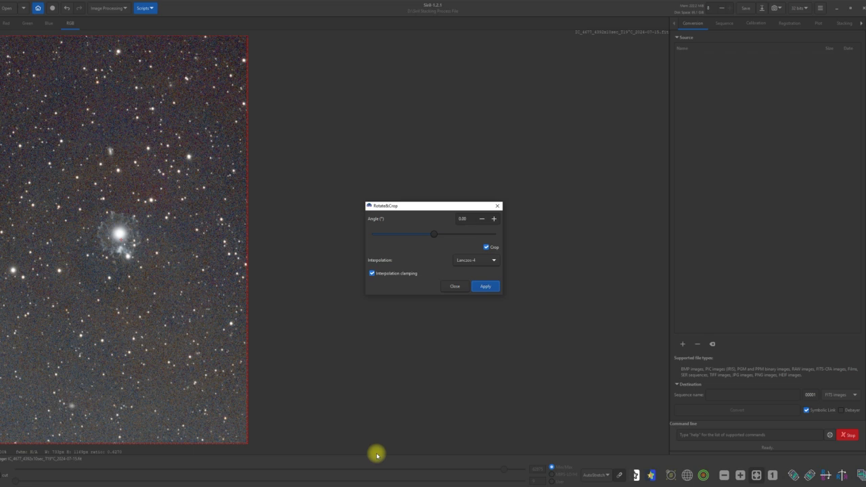
{"action": "left_click", "coordinate": [460, 288]}
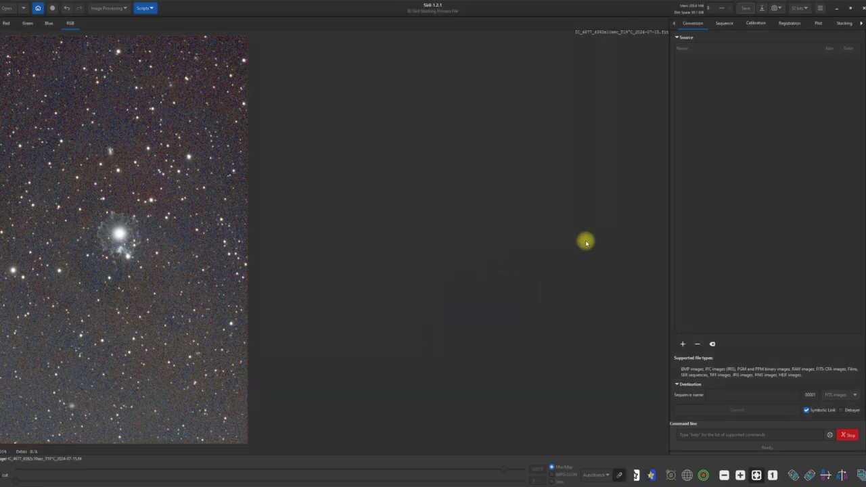
{"action": "left_click", "coordinate": [754, 11]}
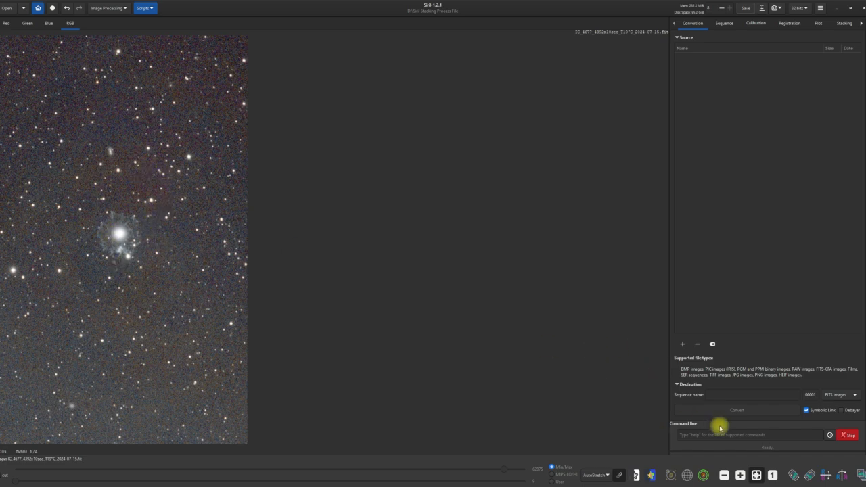
Rotate the cropped image 90 degrees counter-clockwise and return the preview to Linear.
{"action": "left_click", "coordinate": [793, 478]}
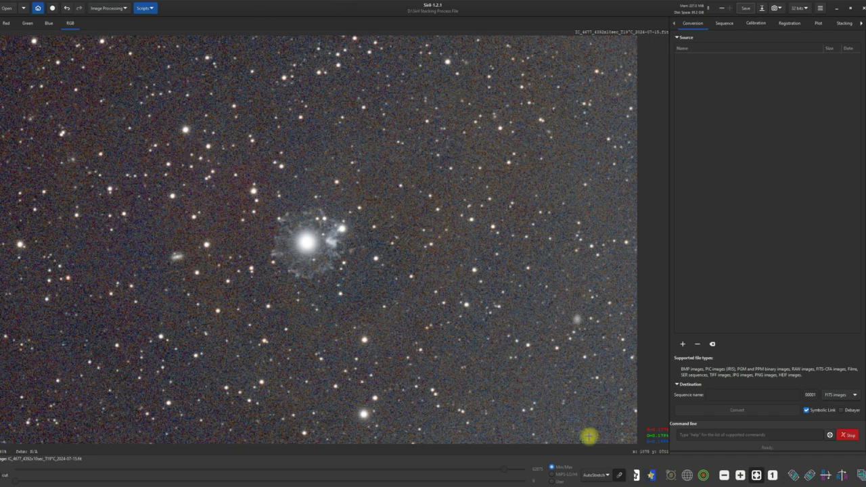
{"action": "left_click", "coordinate": [608, 478]}
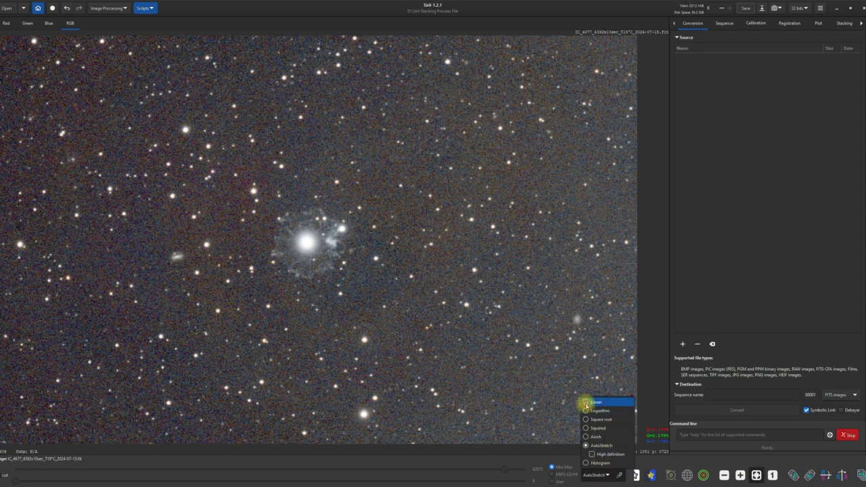
{"action": "left_click", "coordinate": [588, 403]}
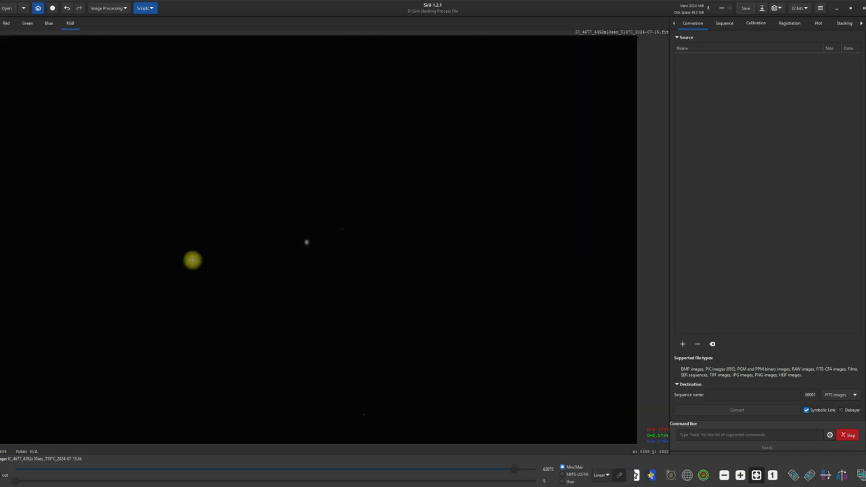
Export the image as an uncompressed 32-bit floating point ASTRO-TIFF to the TIFF folder on the Desktop, keeping its file name.
{"action": "left_click", "coordinate": [763, 12]}
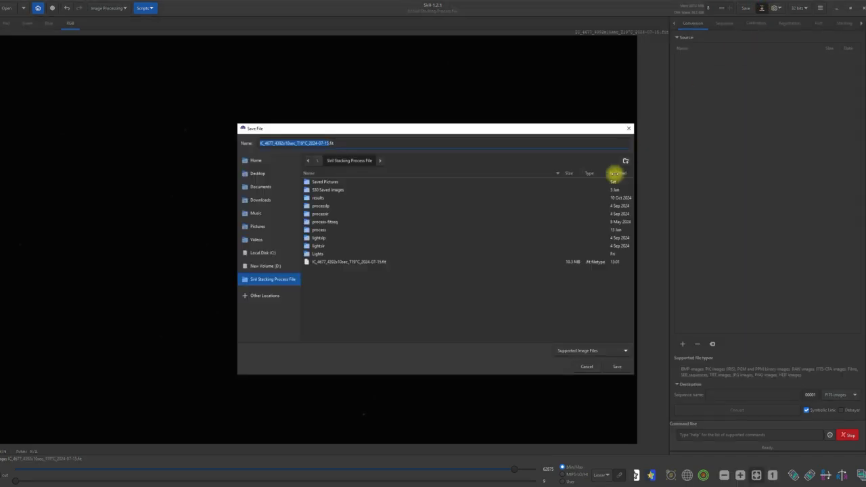
{"action": "left_click", "coordinate": [622, 352]}
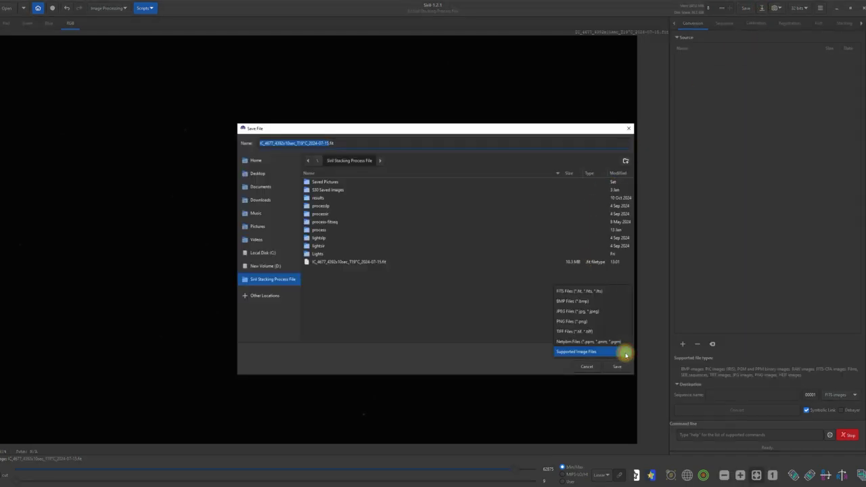
{"action": "left_click", "coordinate": [593, 332]}
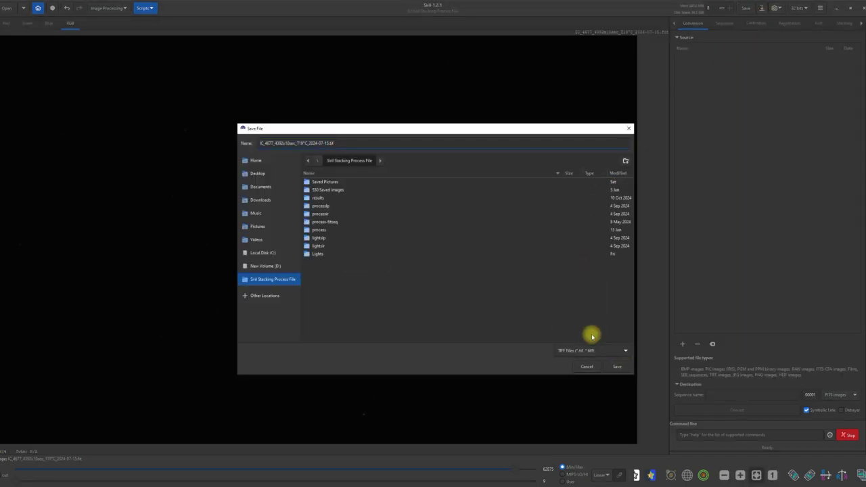
{"action": "left_click", "coordinate": [252, 175]}
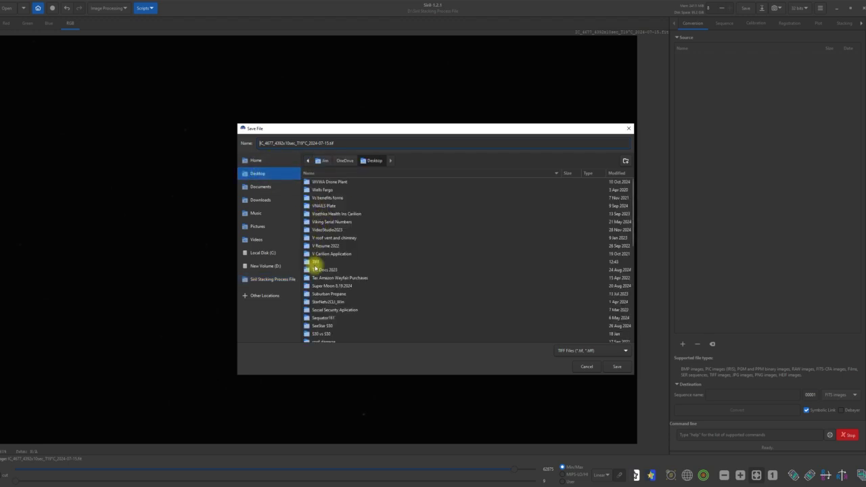
{"action": "left_click", "coordinate": [315, 263]}
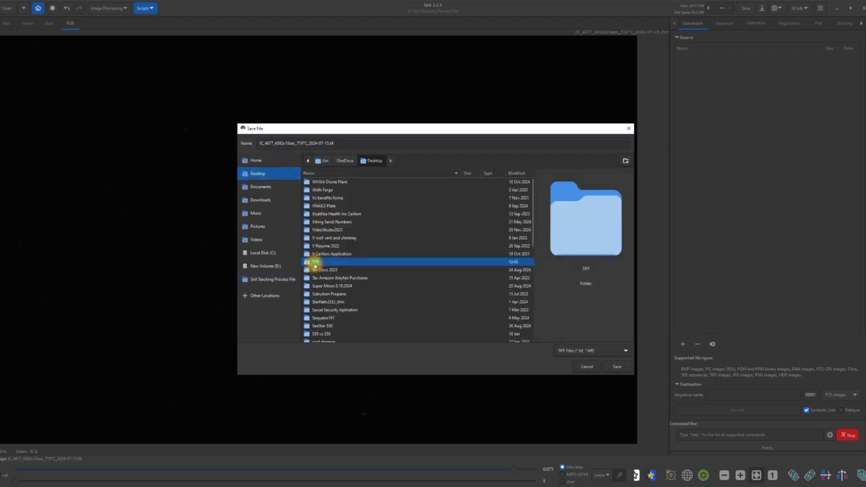
{"action": "double_click", "coordinate": [366, 263]}
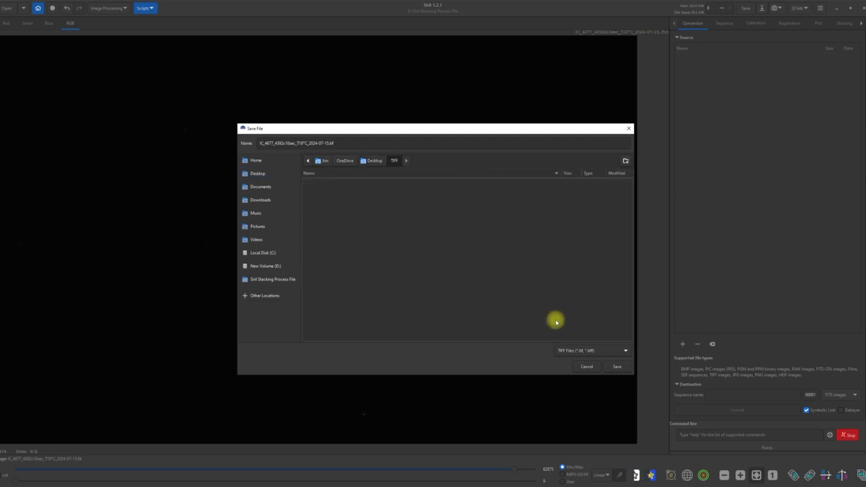
{"action": "left_click", "coordinate": [616, 367]}
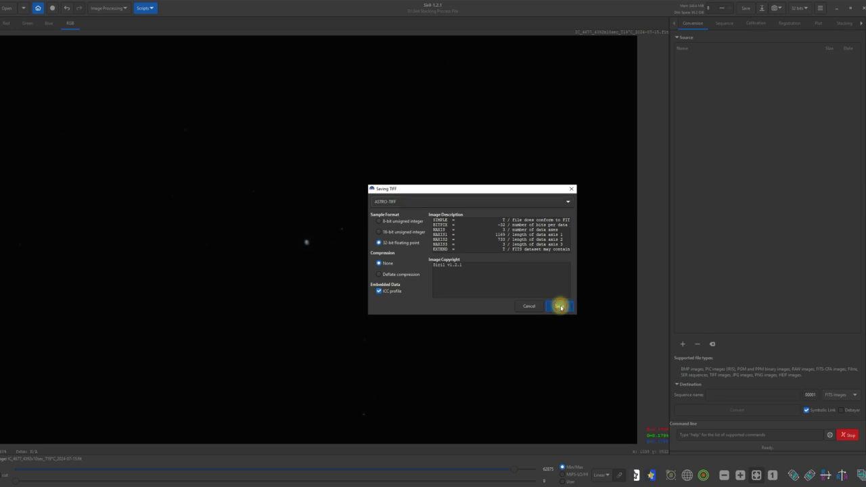
{"action": "left_click", "coordinate": [559, 308]}
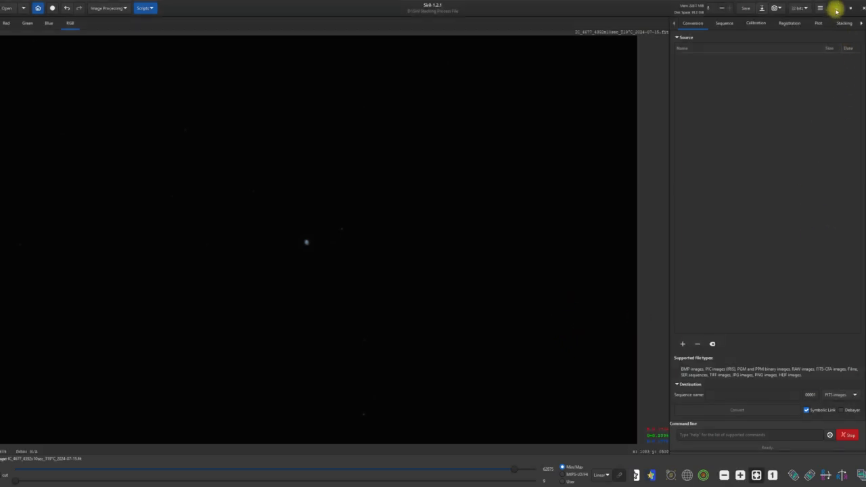
Switch to GraXpert and load IC_4677_4392x10sec_T19°C_2024-07-15 from the Desktop's TIFF folder.
{"action": "left_click", "coordinate": [837, 9]}
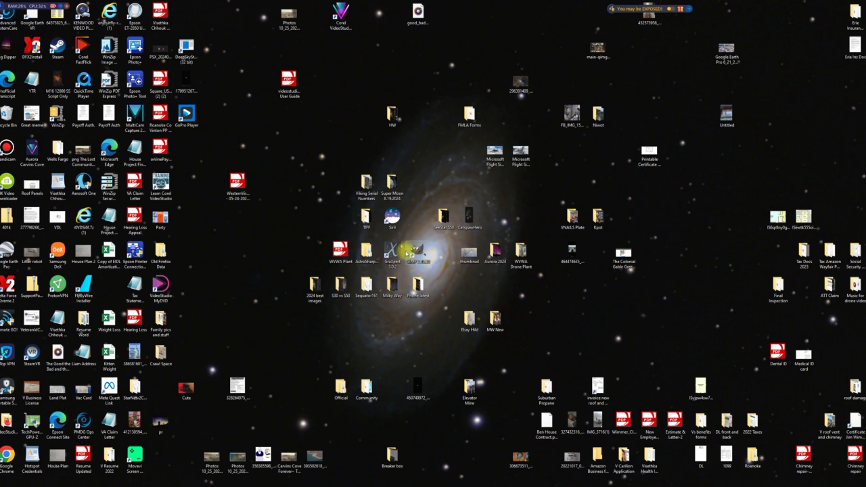
{"action": "double_click", "coordinate": [381, 254]}
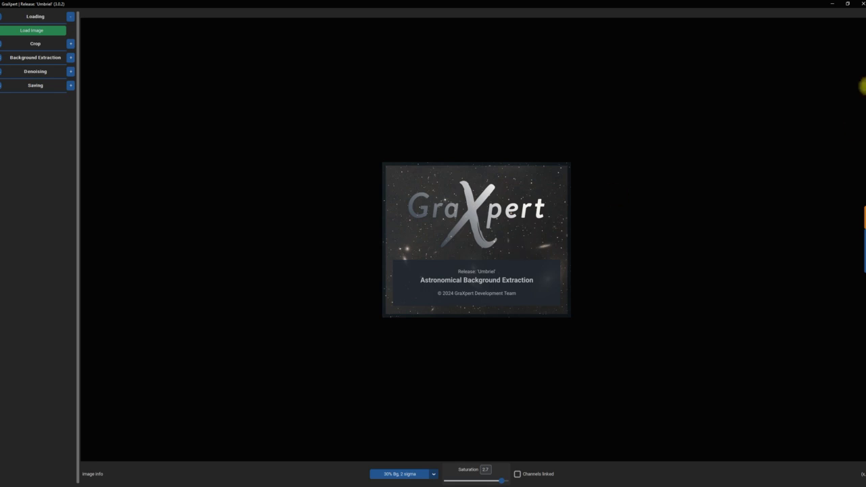
{"action": "left_click", "coordinate": [54, 33]}
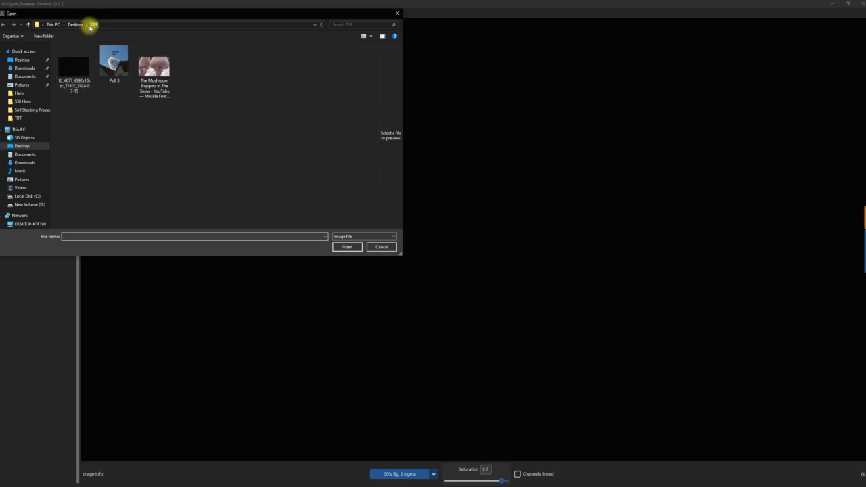
{"action": "double_click", "coordinate": [73, 70]}
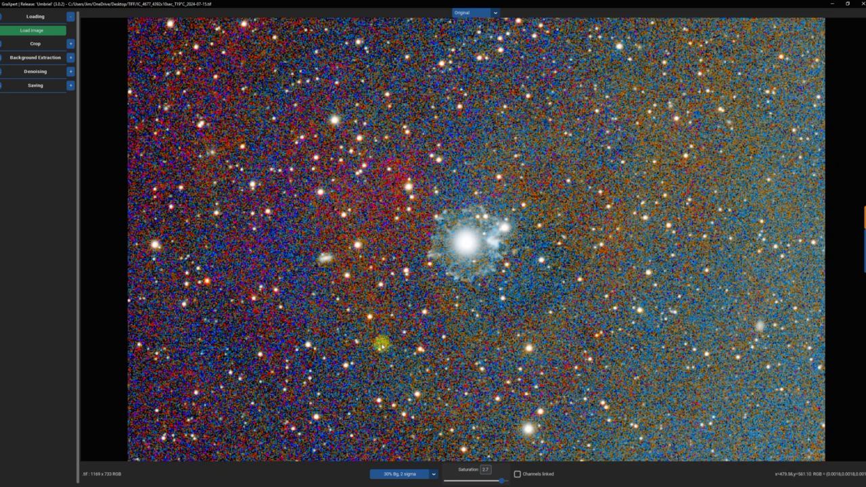
Extract the image's background gradient using the AI interpolation method with smoothing 1.0.
{"action": "left_click", "coordinate": [71, 58]}
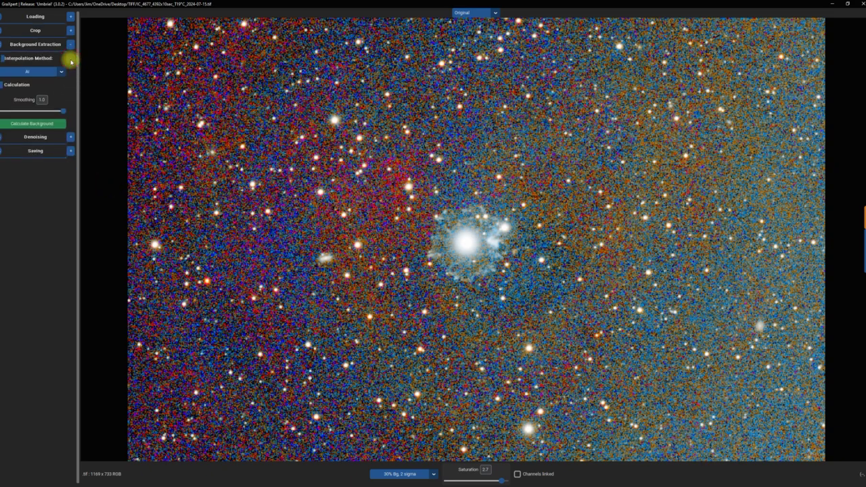
{"action": "left_click", "coordinate": [33, 124]}
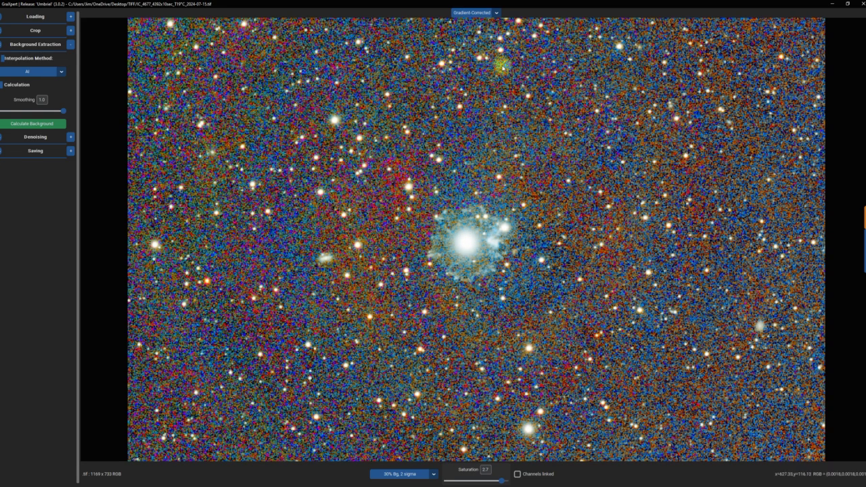
Inspect the extracted background model, then return the display to the gradient-corrected image.
{"action": "left_click", "coordinate": [495, 14]}
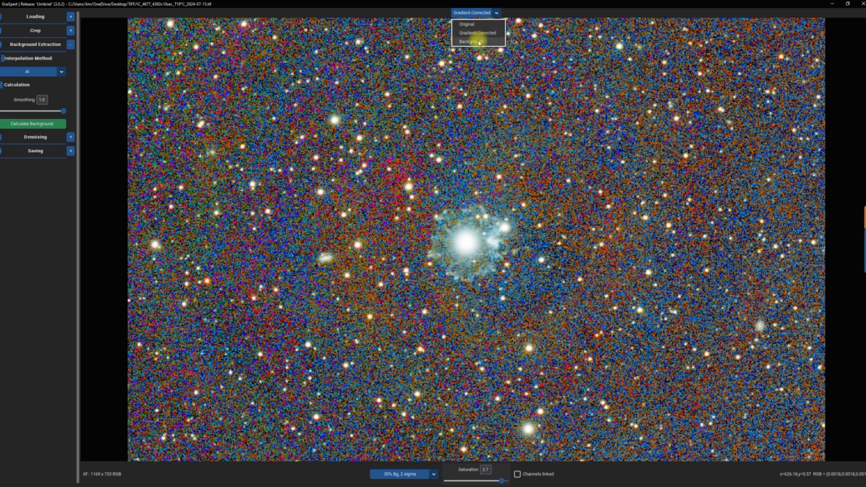
{"action": "left_click", "coordinate": [478, 42]}
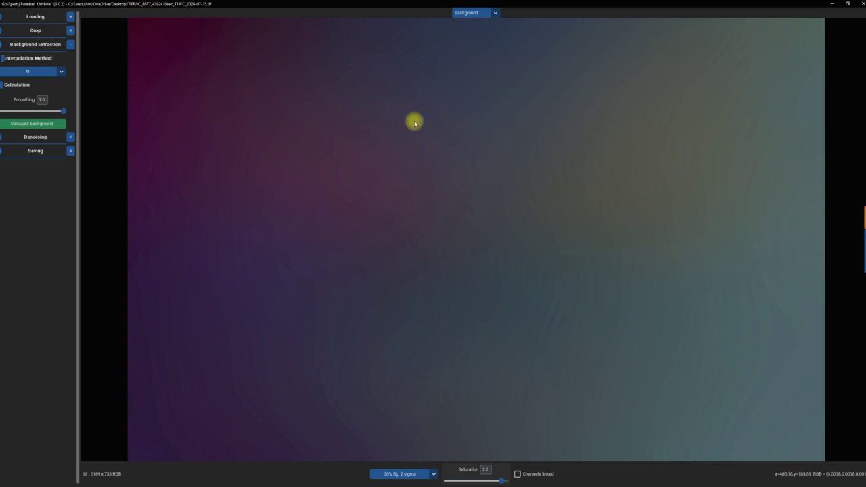
{"action": "left_click", "coordinate": [495, 14]}
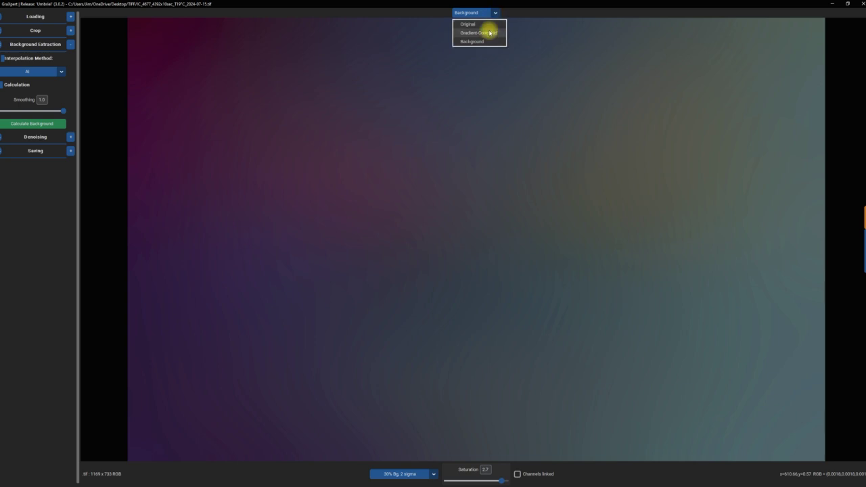
{"action": "left_click", "coordinate": [488, 33]}
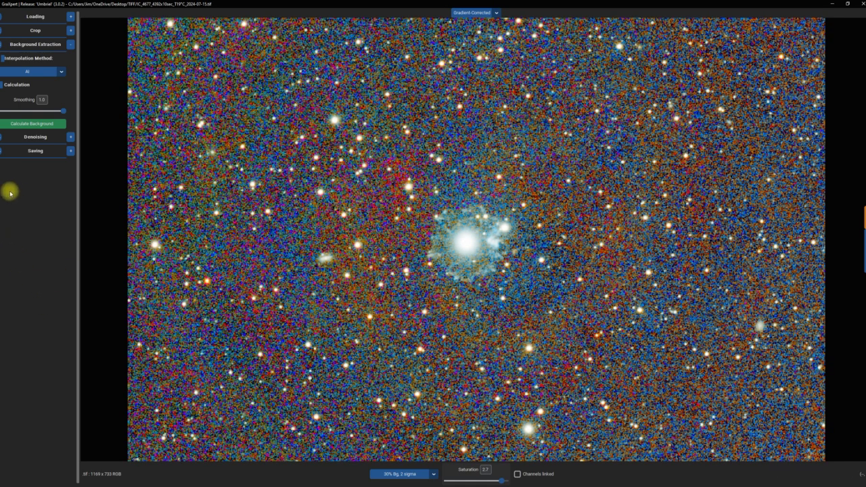
Denoise the image at strength 1.0 and save the processed result as a 32 bit Tiff in the Desktop's TIFF folder.
{"action": "left_click", "coordinate": [72, 139]}
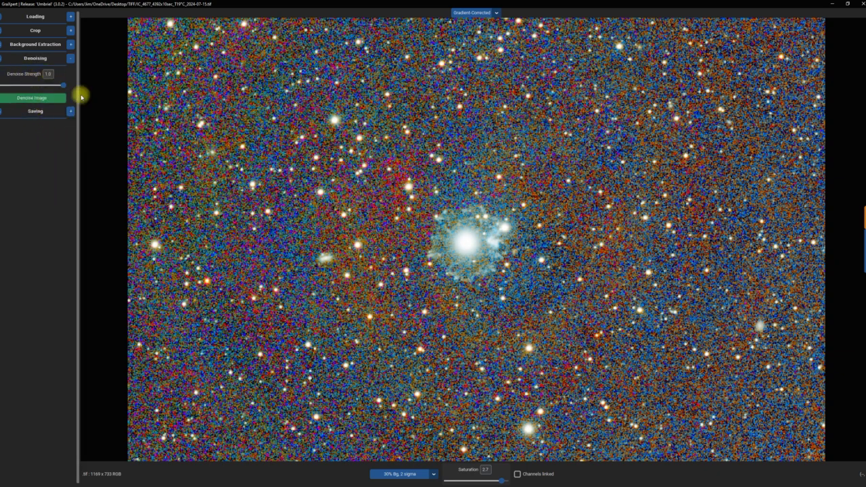
{"action": "left_click", "coordinate": [46, 102]}
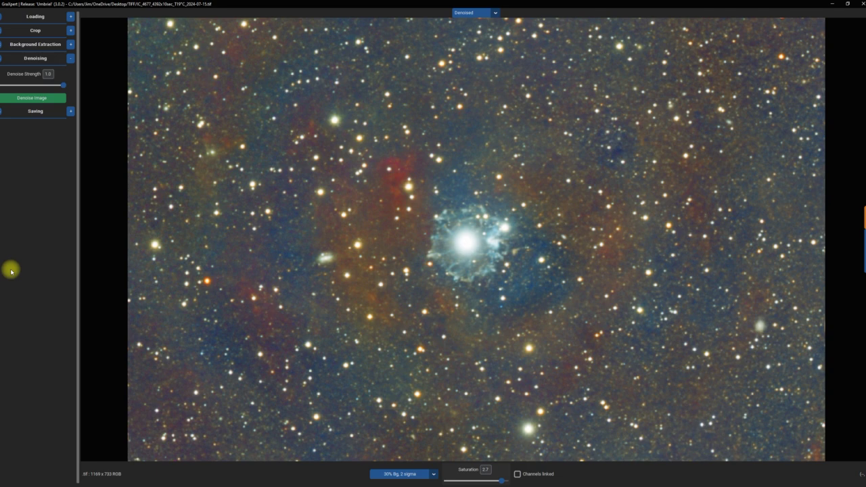
{"action": "left_click", "coordinate": [70, 113]}
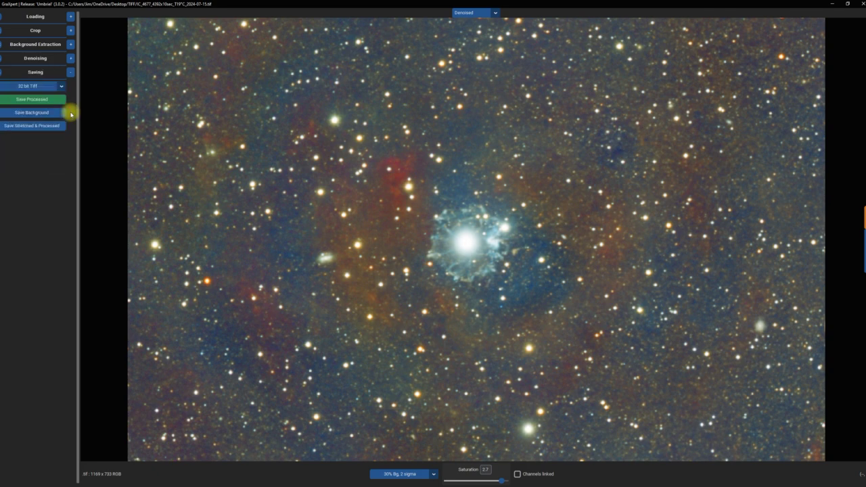
{"action": "left_click", "coordinate": [33, 100]}
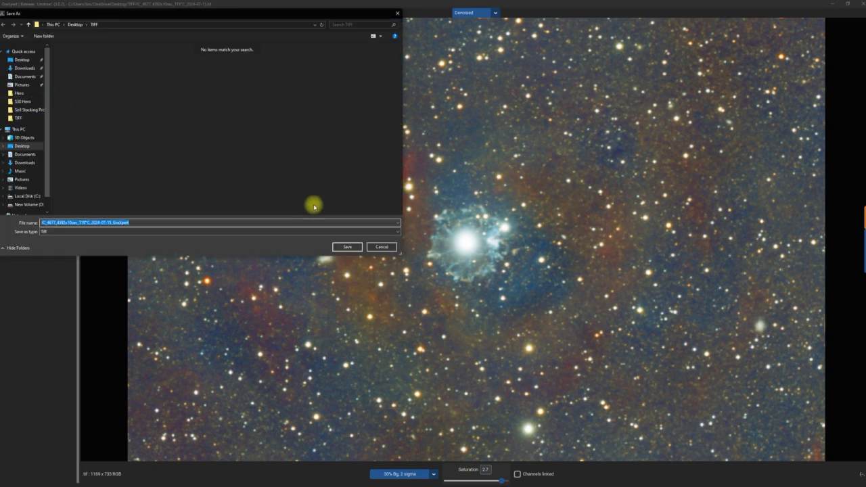
{"action": "left_click", "coordinate": [346, 246]}
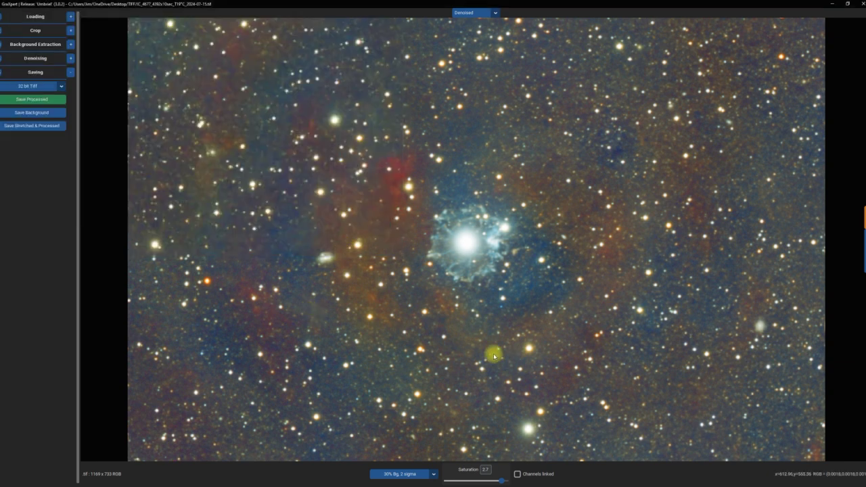
Close GraXpert, switch to GIMP and open IC_4677_4392x10sec_T19°C_2024-07-15_GraXpert.tiff from the Desktop's TIFF folder.
{"action": "left_click", "coordinate": [862, 4]}
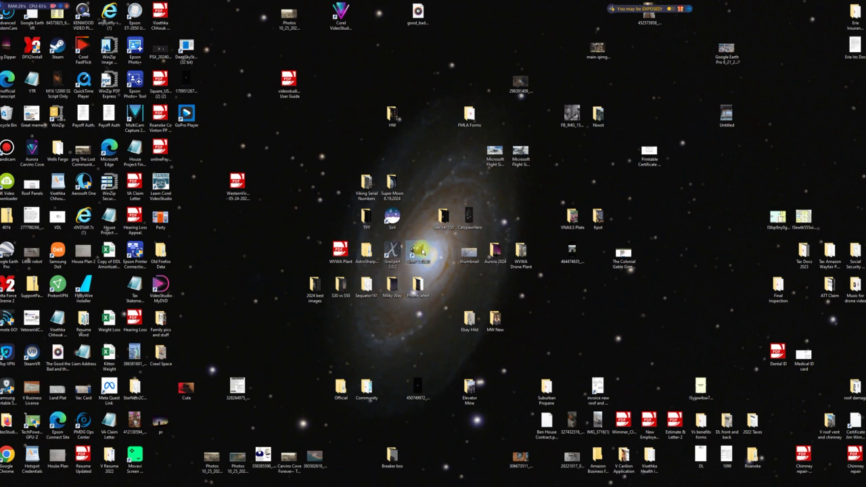
{"action": "double_click", "coordinate": [418, 252]}
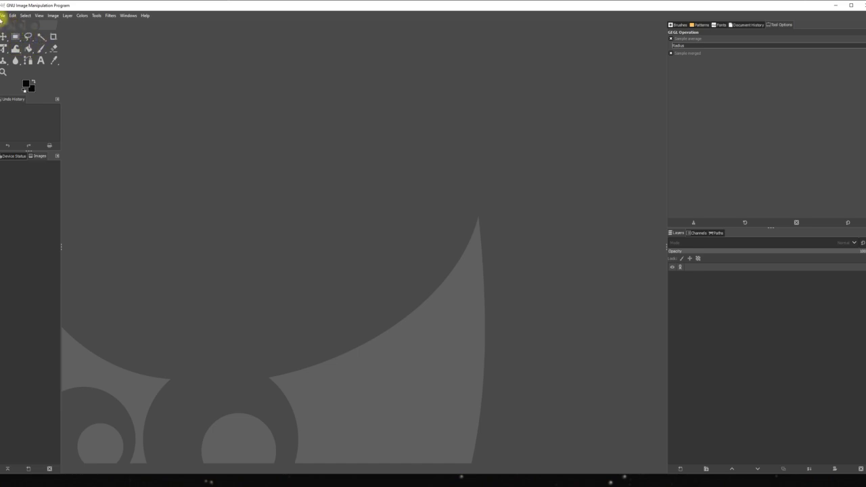
{"action": "left_click", "coordinate": [2, 15]}
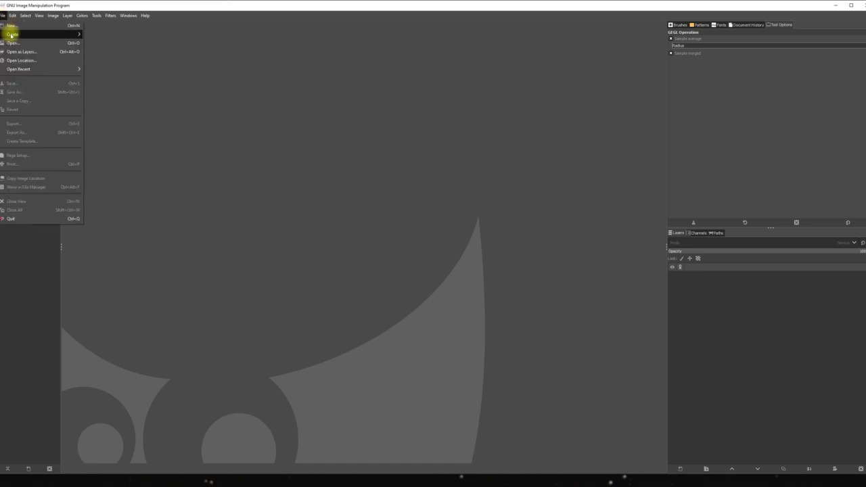
{"action": "left_click", "coordinate": [13, 43]}
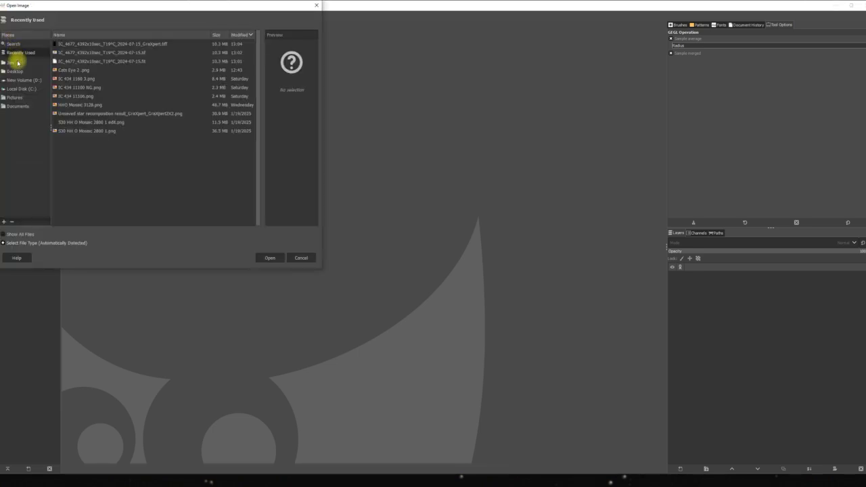
{"action": "left_click", "coordinate": [19, 72]}
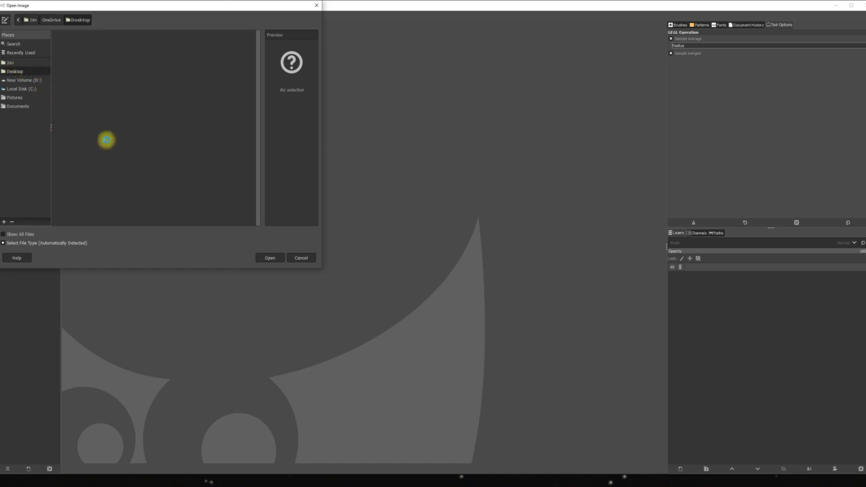
{"action": "scroll", "coordinate": [104, 142], "scroll_direction": "down", "scroll_amount": 5}
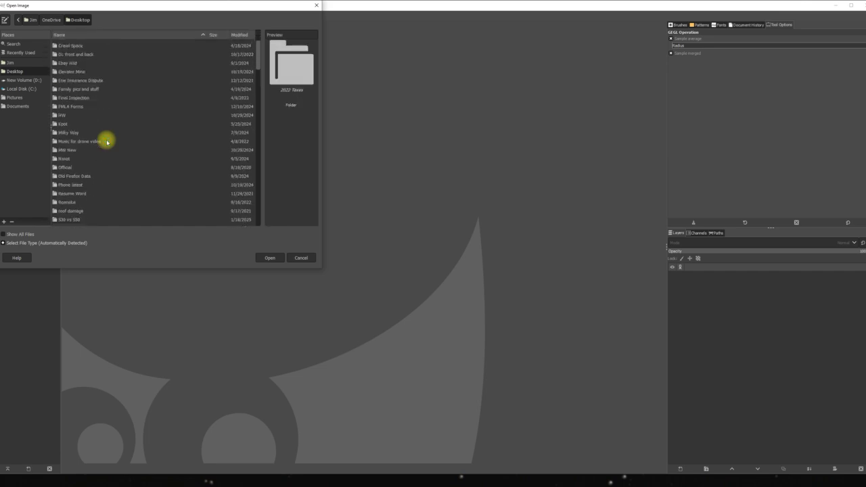
{"action": "scroll", "coordinate": [98, 148], "scroll_direction": "down", "scroll_amount": 3}
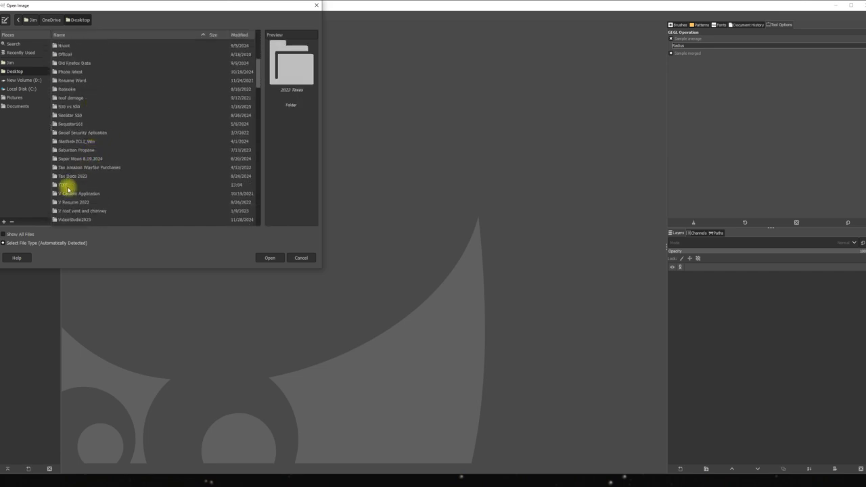
{"action": "left_click", "coordinate": [68, 187]}
{"action": "double_click", "coordinate": [68, 187]}
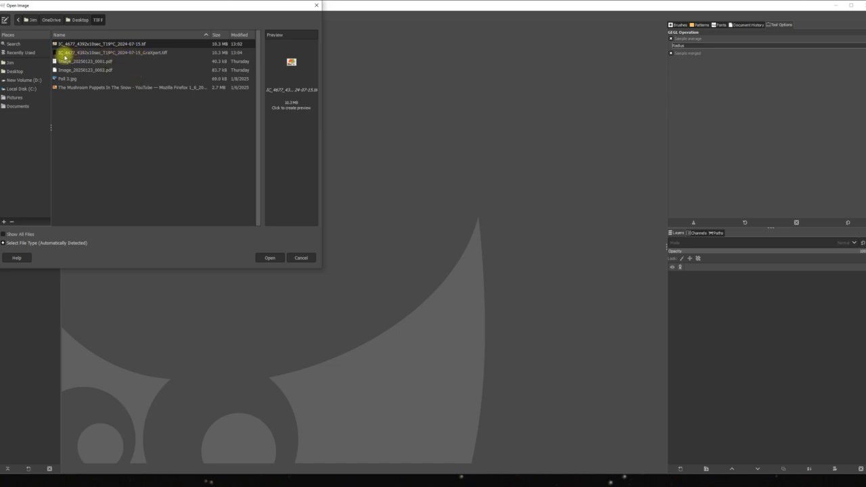
{"action": "double_click", "coordinate": [149, 53]}
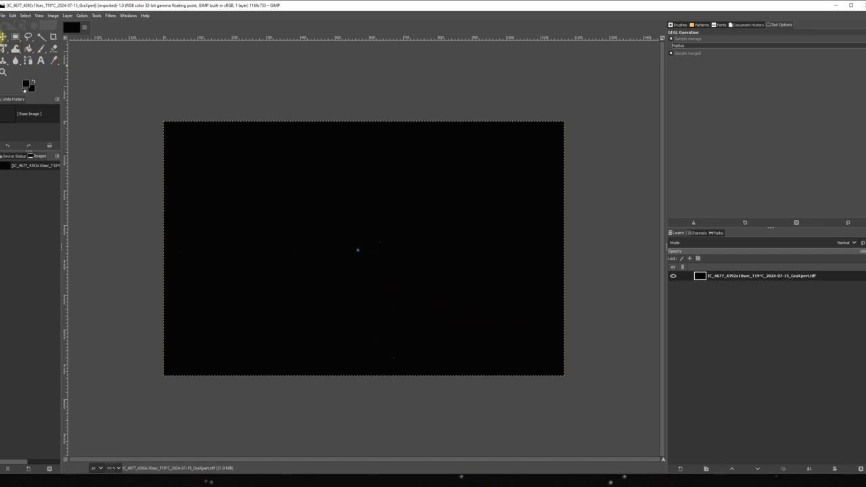
Export the image as a Flexible Image Transport System (.fit) file to the Siril Stacking Process File folder on New Volume (D:).
{"action": "left_click", "coordinate": [3, 16]}
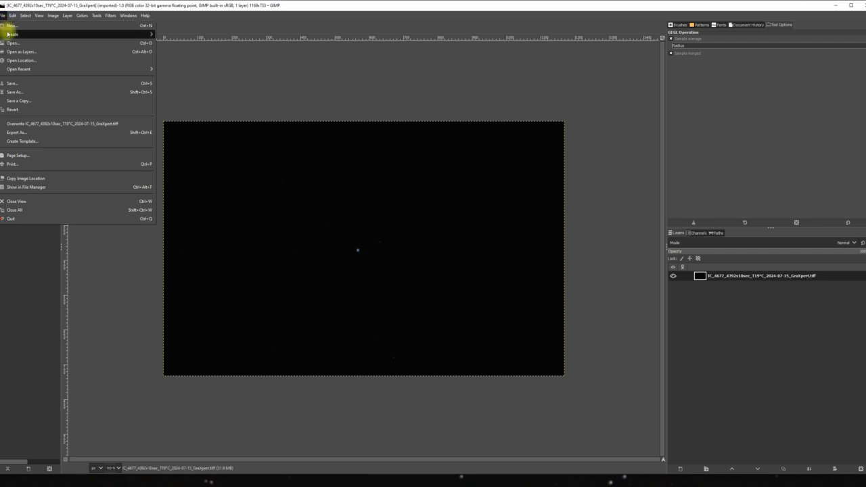
{"action": "left_click", "coordinate": [22, 134]}
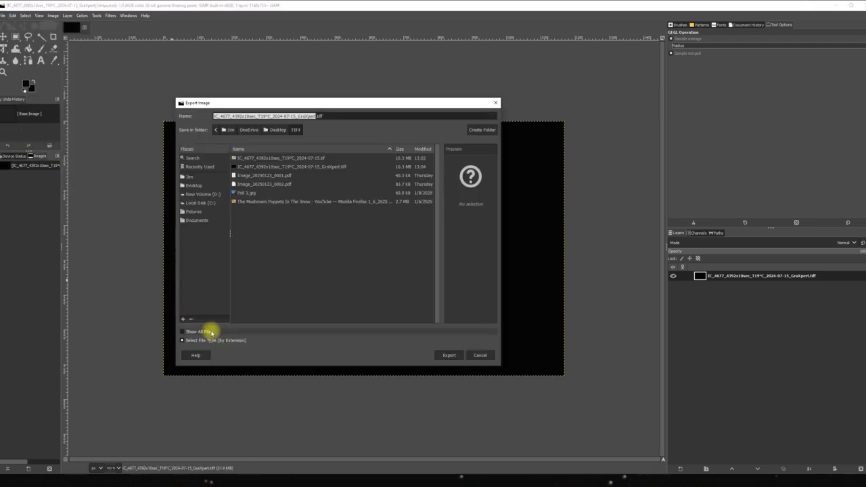
{"action": "left_click", "coordinate": [219, 340]}
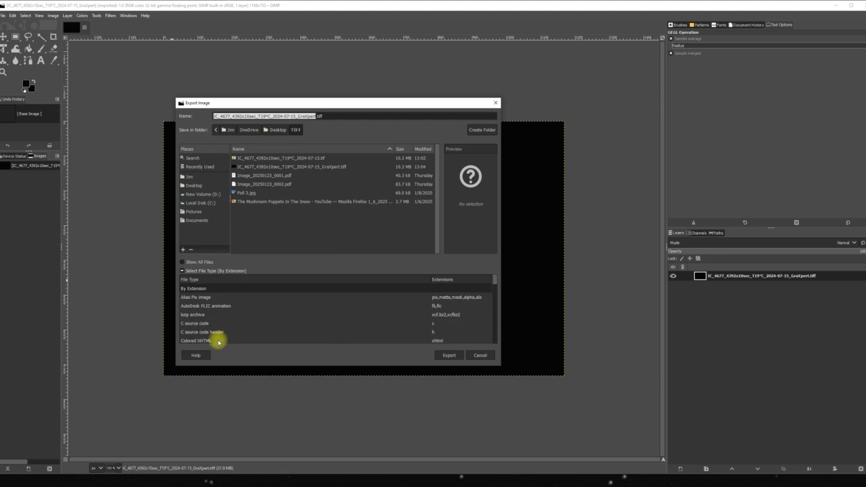
{"action": "scroll", "coordinate": [222, 315], "scroll_direction": "down", "scroll_amount": 2}
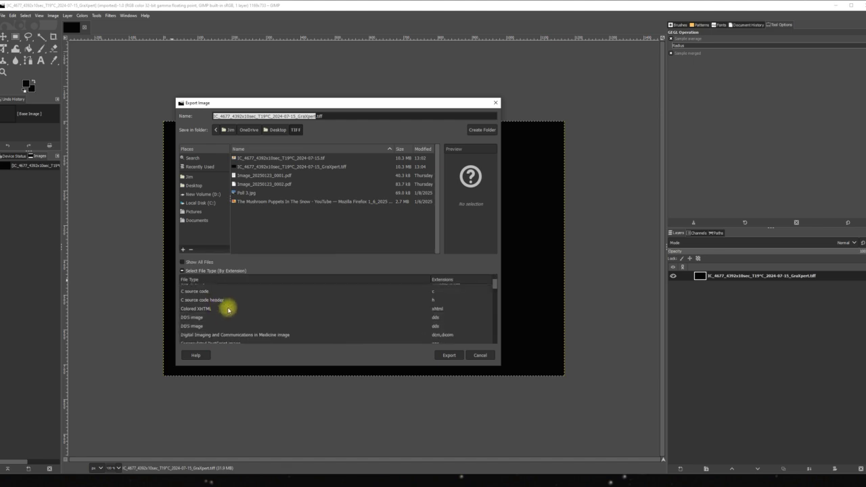
{"action": "scroll", "coordinate": [226, 306], "scroll_direction": "down", "scroll_amount": 2}
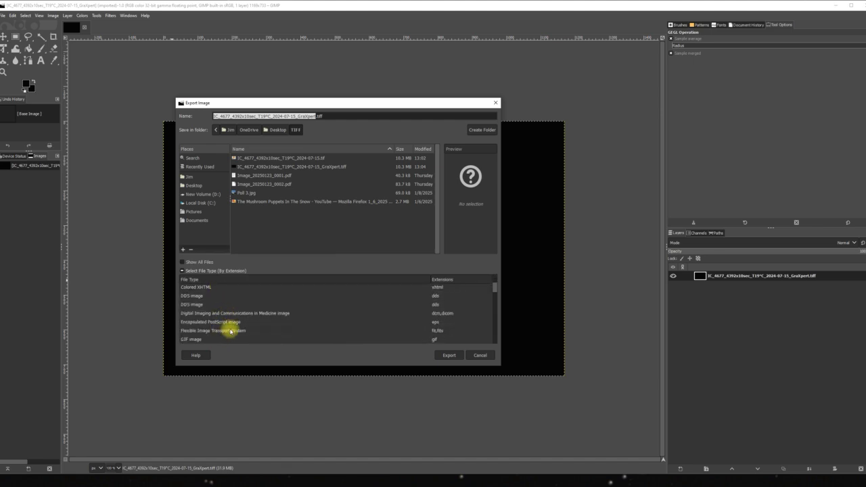
{"action": "left_click", "coordinate": [230, 332]}
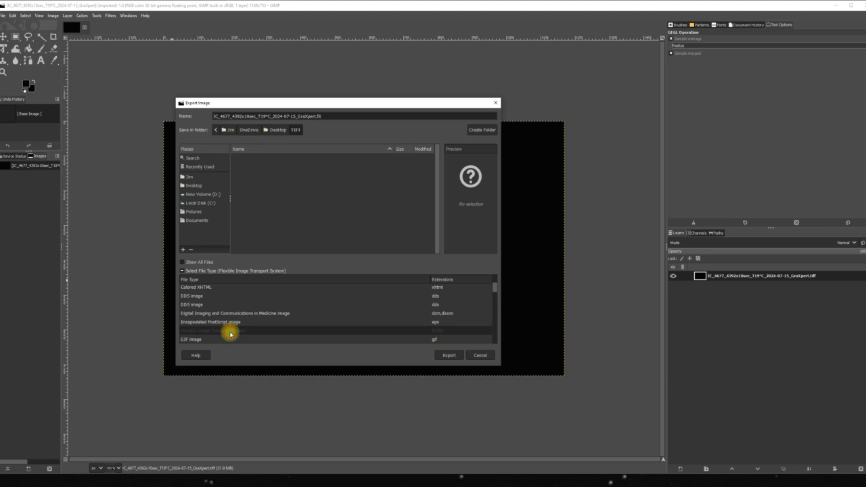
{"action": "left_click", "coordinate": [215, 197]}
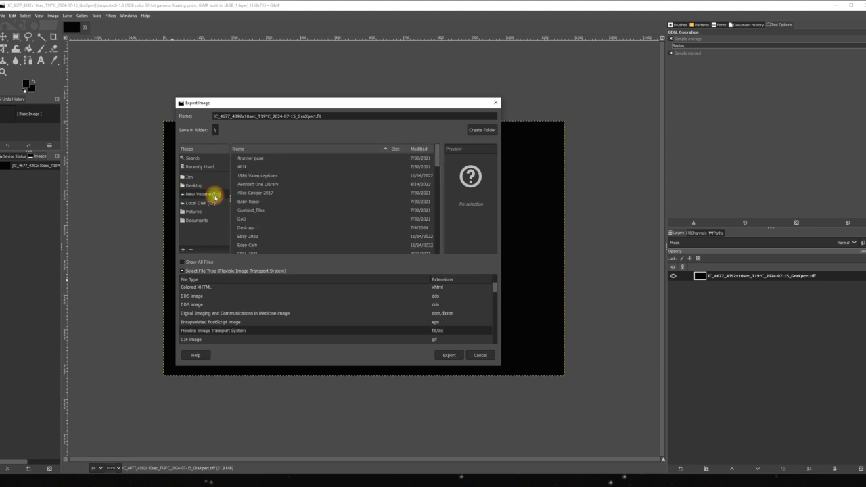
{"action": "scroll", "coordinate": [267, 196], "scroll_direction": "down", "scroll_amount": 5}
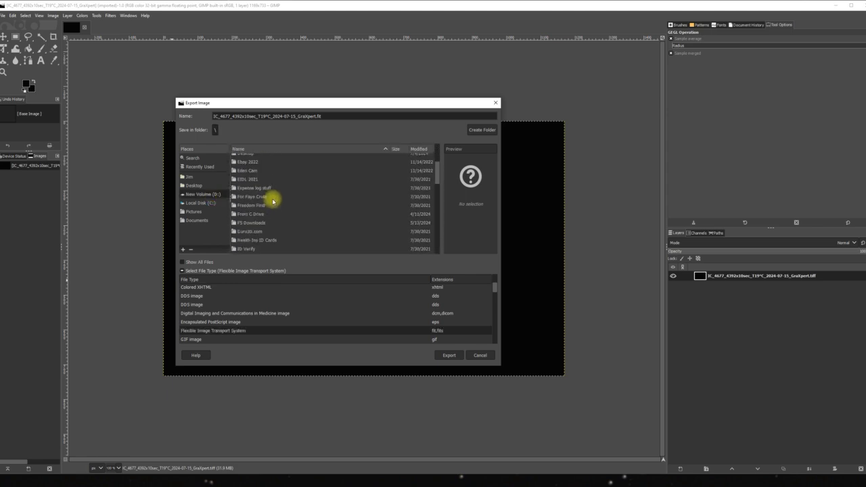
{"action": "scroll", "coordinate": [284, 193], "scroll_direction": "down", "scroll_amount": 5}
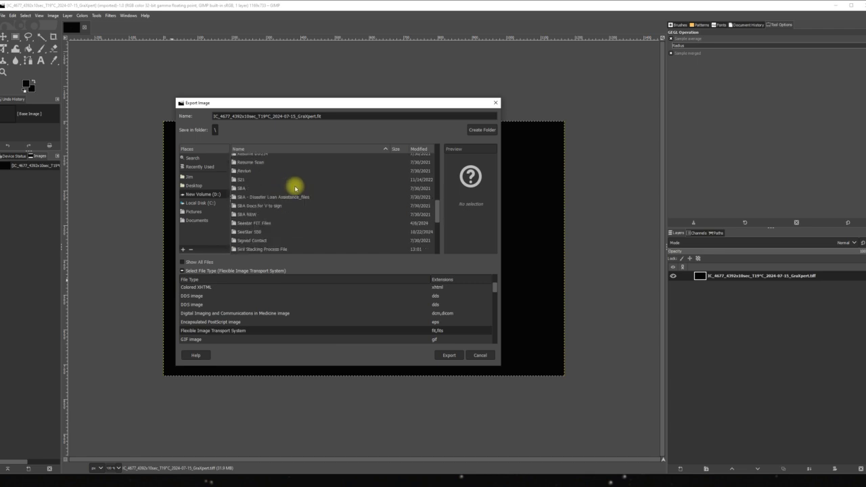
{"action": "scroll", "coordinate": [292, 190], "scroll_direction": "down", "scroll_amount": 1}
{"action": "double_click", "coordinate": [276, 234]}
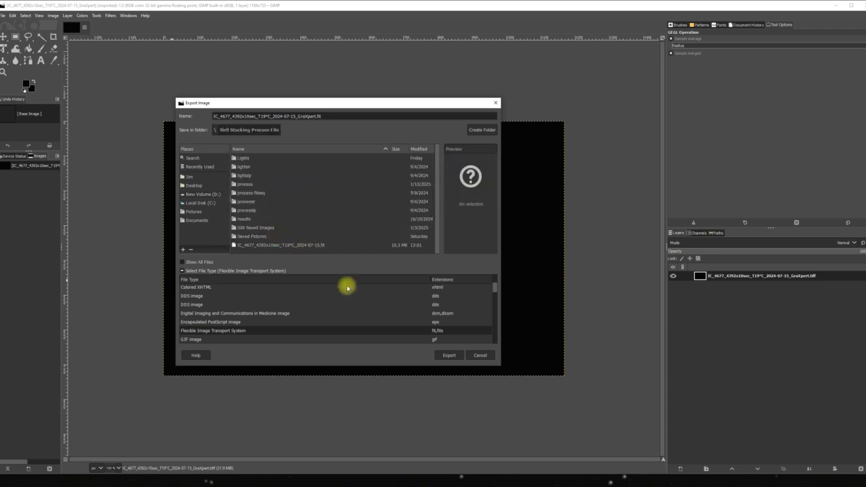
{"action": "left_click", "coordinate": [444, 358]}
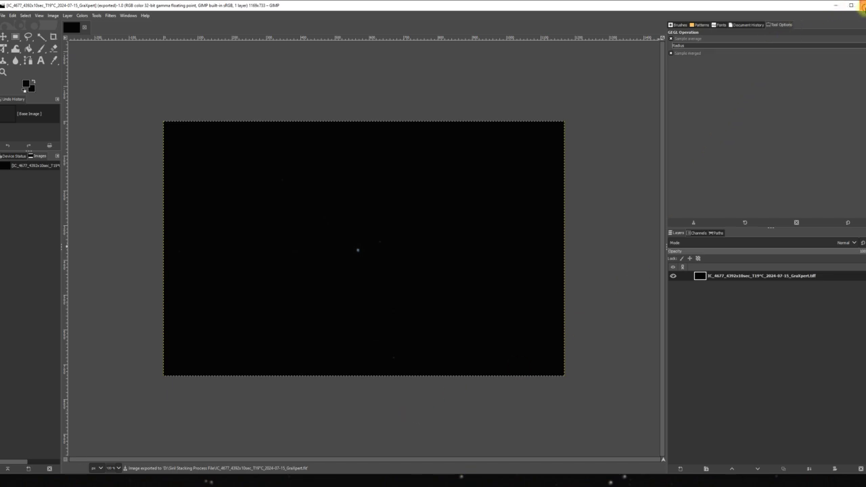
Close GIMP, switch to Siril and open IC_4677_4392x10sec_T19°C_2024-07-15_GraXpert.fit from the Siril Stacking Process File folder.
{"action": "left_click", "coordinate": [861, 5]}
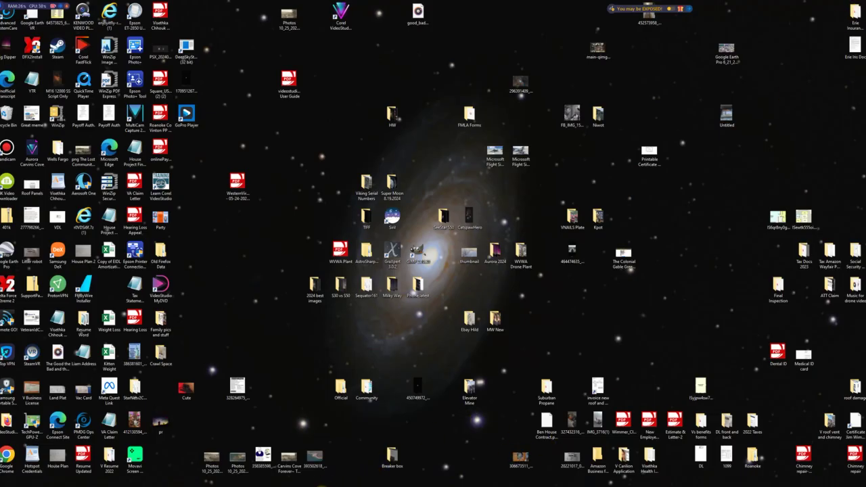
{"action": "left_click", "coordinate": [358, 472]}
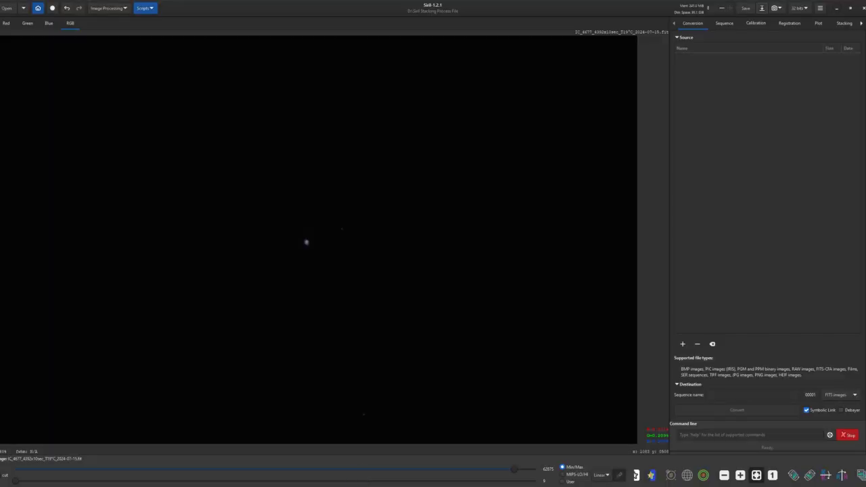
{"action": "left_click", "coordinate": [8, 12]}
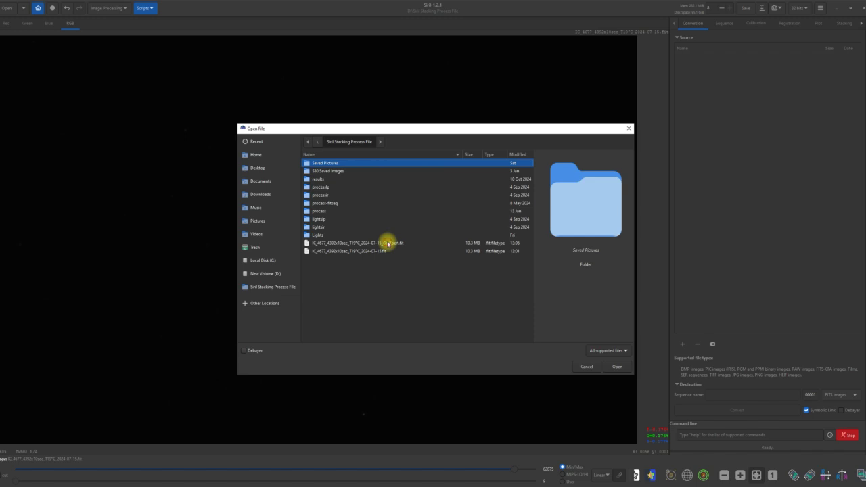
{"action": "double_click", "coordinate": [388, 243]}
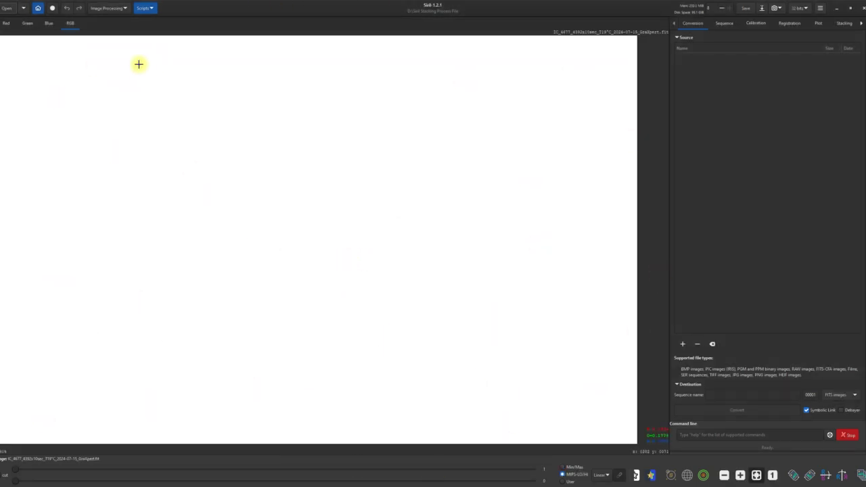
Apply a Generalised Hyperbolic Stretch using human weighted luminance and a stretch factor of about 2.124.
{"action": "left_click", "coordinate": [126, 9]}
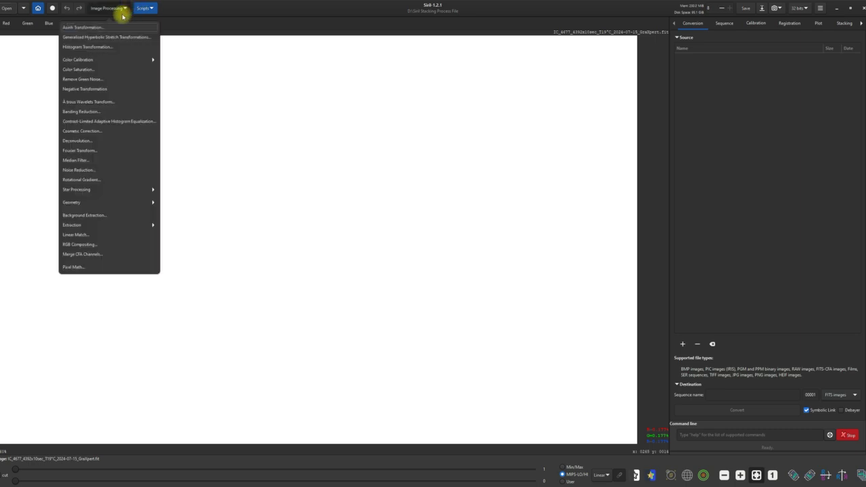
{"action": "left_click", "coordinate": [122, 38]}
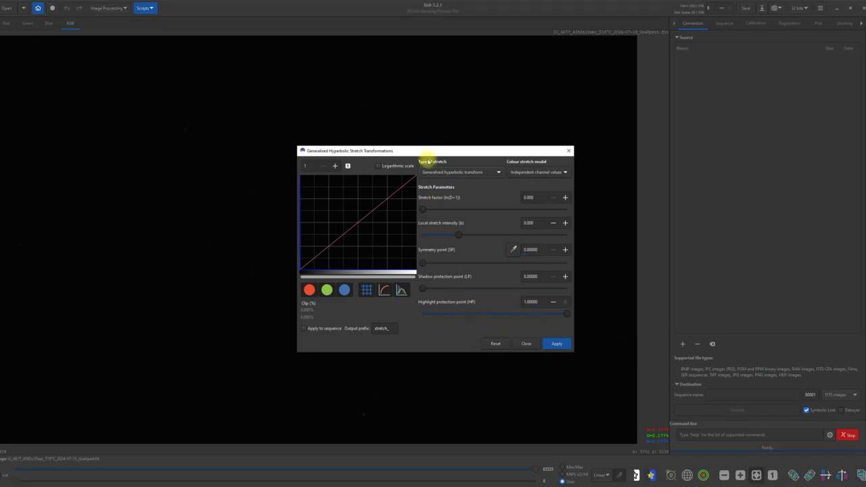
{"action": "left_click_drag", "start_coordinate": [429, 152], "coordinate": [701, 36]}
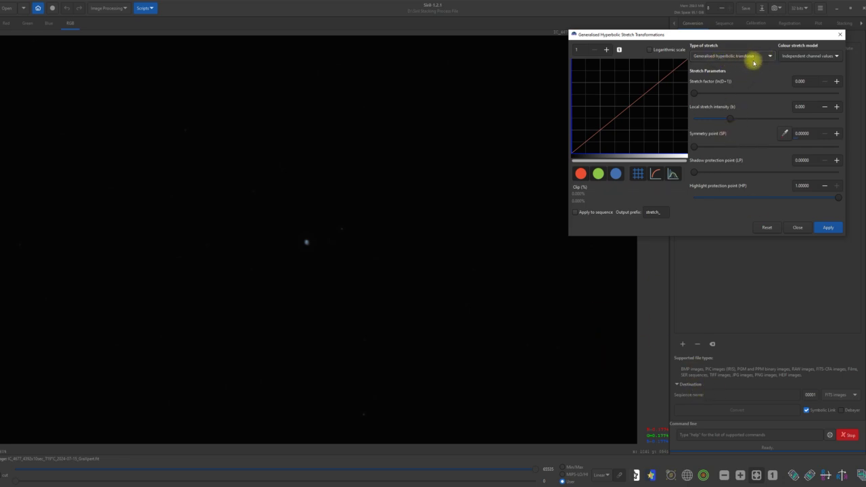
{"action": "left_click", "coordinate": [836, 59]}
{"action": "key", "text": "Escape"}
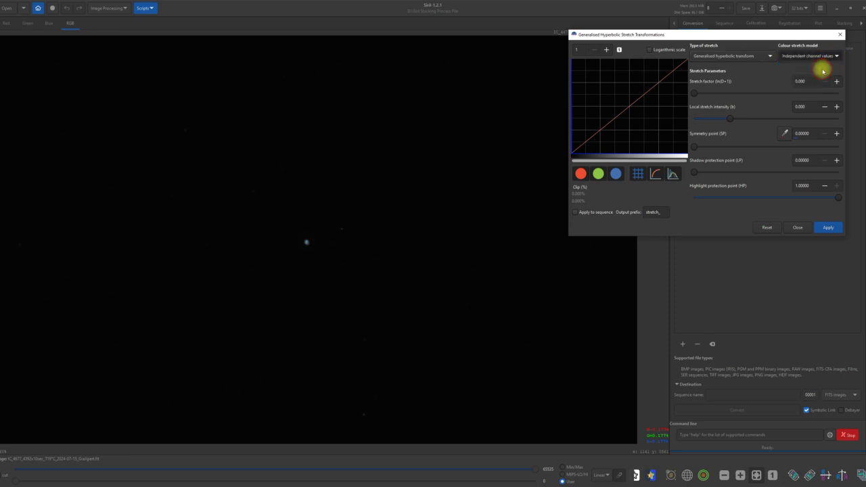
{"action": "left_click", "coordinate": [824, 71]}
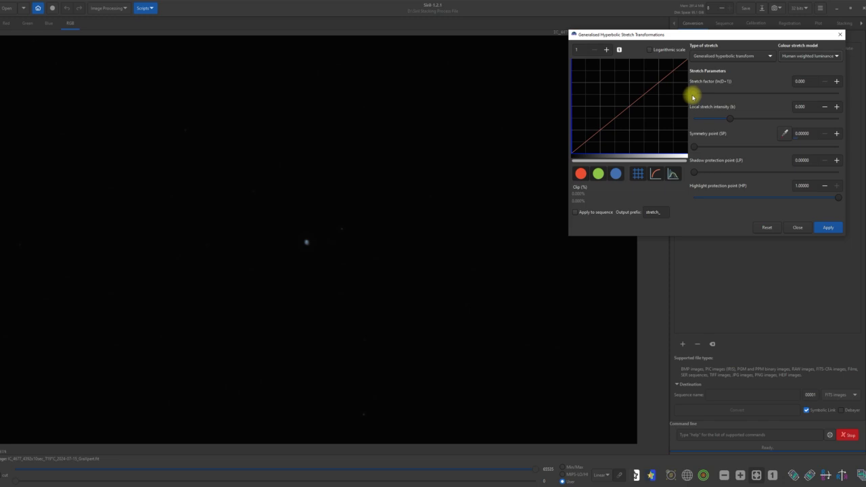
{"action": "left_click_drag", "start_coordinate": [694, 98], "coordinate": [722, 96]}
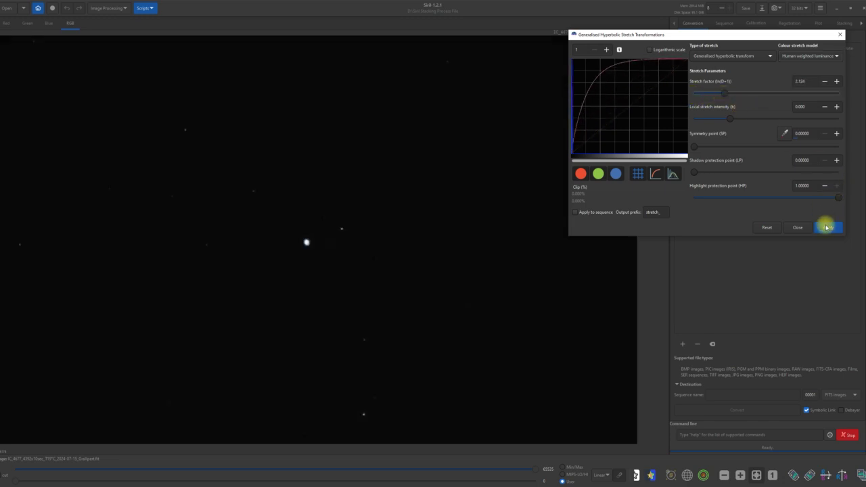
{"action": "left_click", "coordinate": [826, 228]}
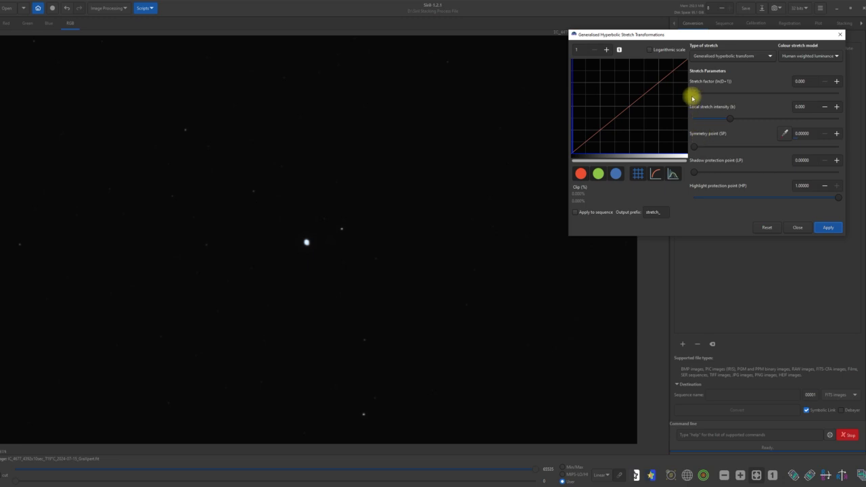
Apply a second generalised hyperbolic stretch with a stretch factor of about 2.812.
{"action": "left_click_drag", "start_coordinate": [692, 98], "coordinate": [736, 95]}
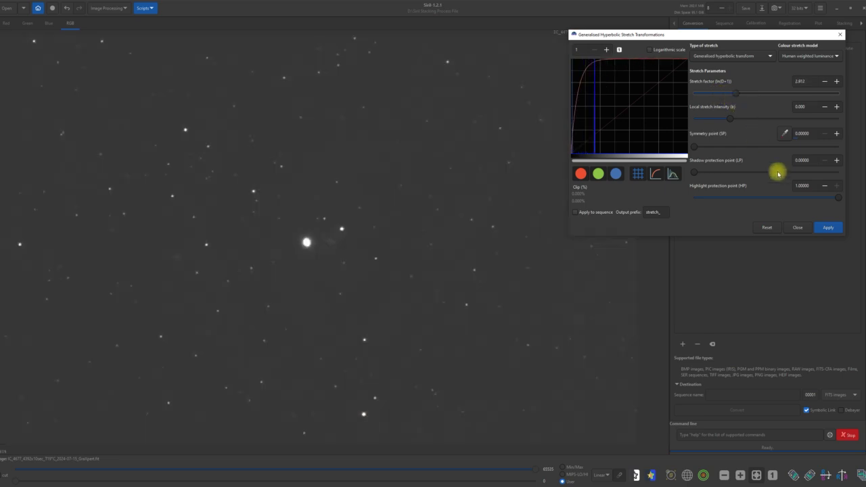
{"action": "left_click", "coordinate": [828, 232]}
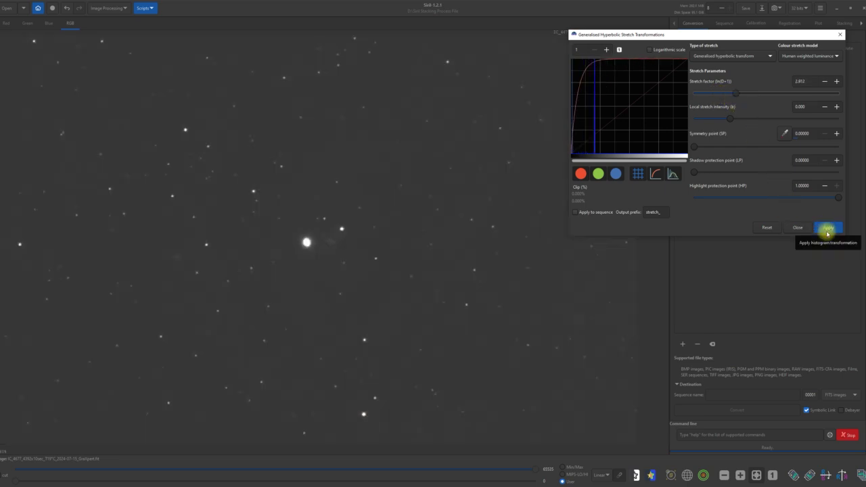
{"action": "left_click", "coordinate": [827, 232]}
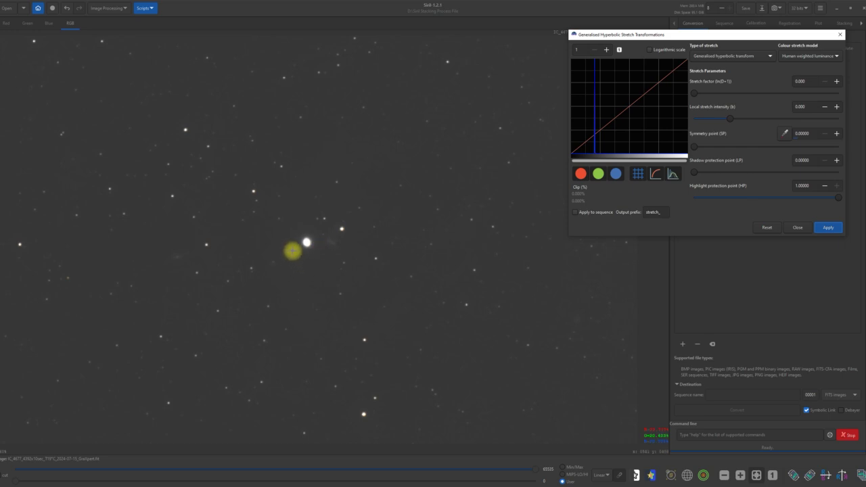
Sample the symmetry point from a small area just below the central bright object and apply a stretch factor of about 1.766.
{"action": "left_click_drag", "start_coordinate": [292, 250], "coordinate": [295, 257]}
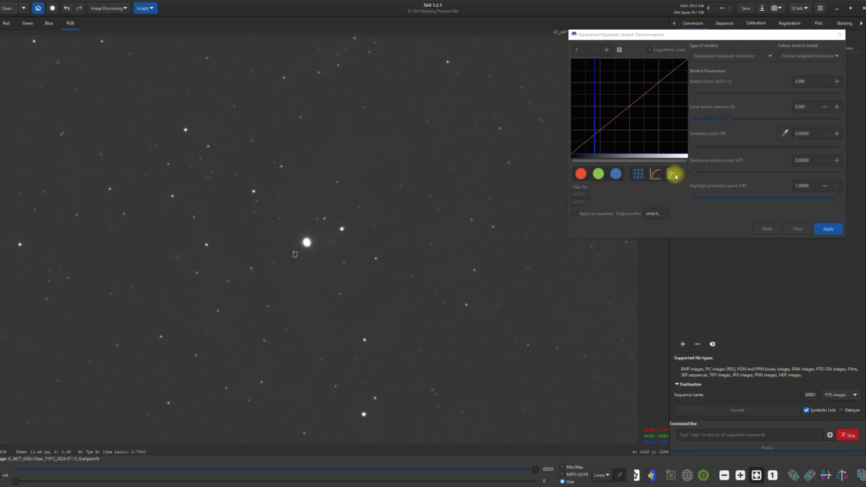
{"action": "left_click", "coordinate": [786, 134]}
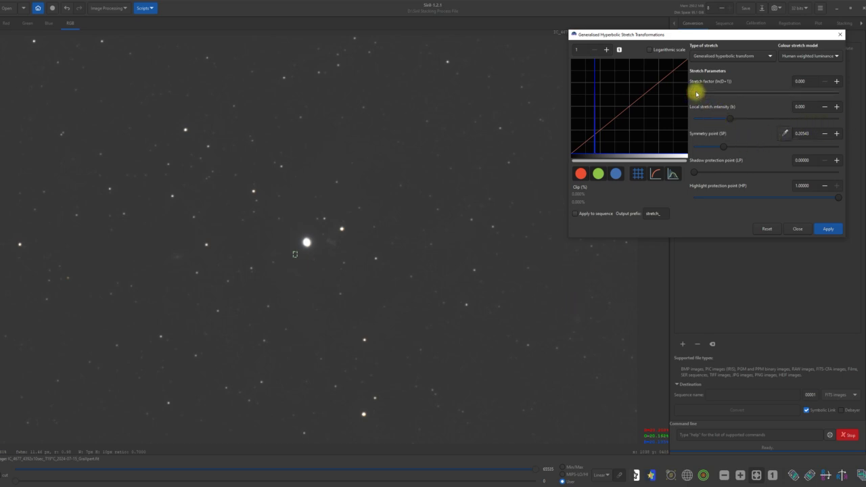
{"action": "left_click_drag", "start_coordinate": [697, 93], "coordinate": [723, 95]}
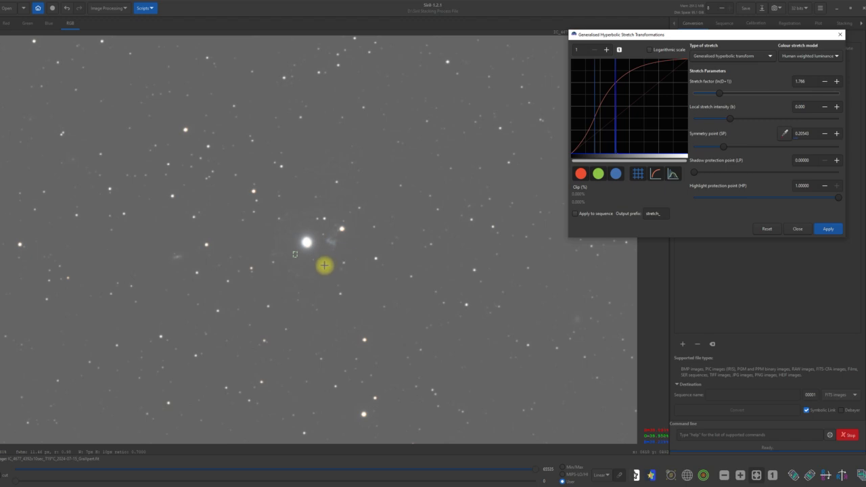
{"action": "left_click", "coordinate": [832, 229]}
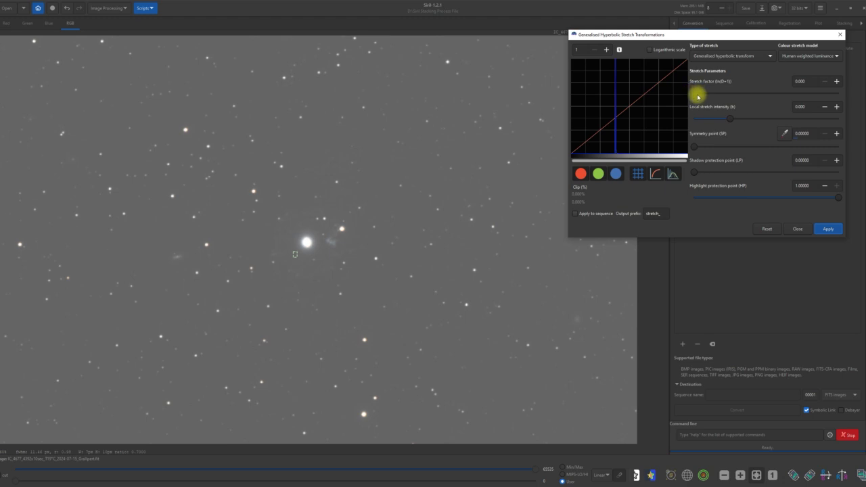
Apply another generalised hyperbolic stretch with a stretch factor of about 1.122 and clear the sample selection on the image.
{"action": "left_click_drag", "start_coordinate": [698, 96], "coordinate": [714, 99]}
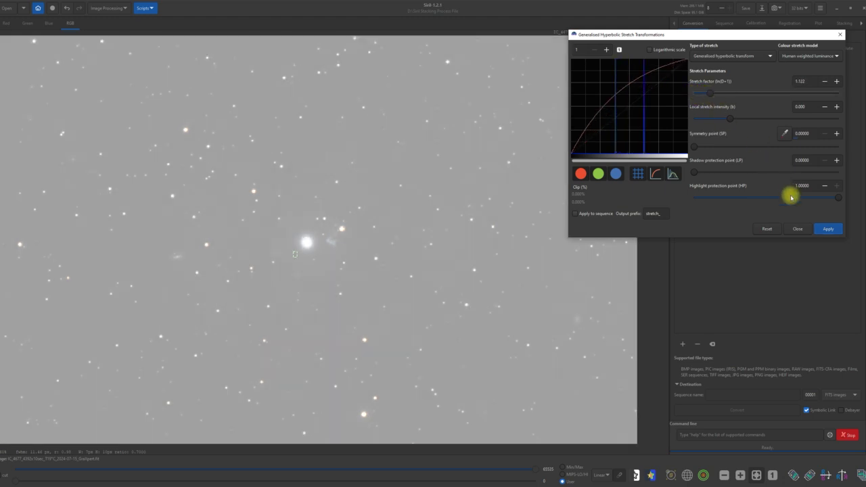
{"action": "left_click", "coordinate": [826, 231]}
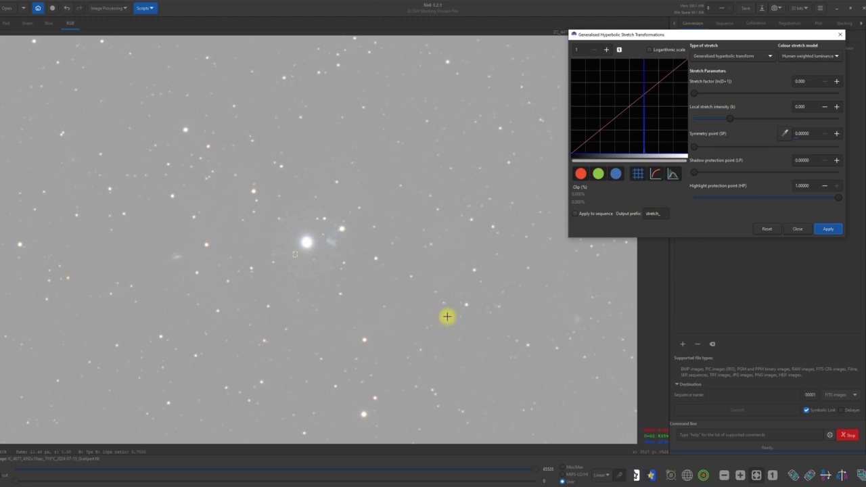
{"action": "left_click", "coordinate": [302, 260]}
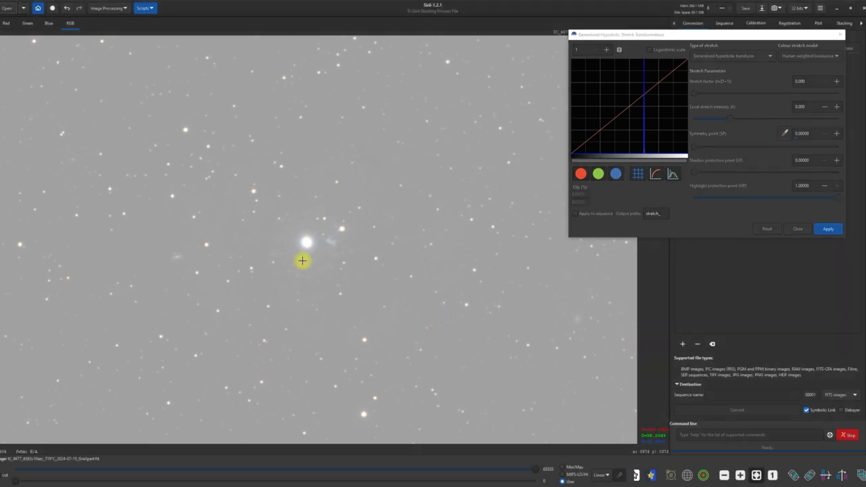
Darken the background by applying a Linear stretch (BP shift) with the black point set to about 0.6213.
{"action": "left_click", "coordinate": [773, 59]}
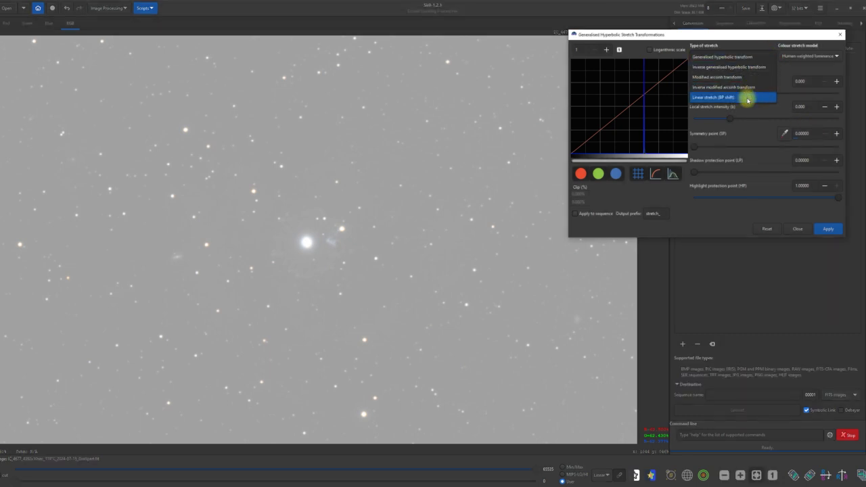
{"action": "left_click", "coordinate": [747, 98]}
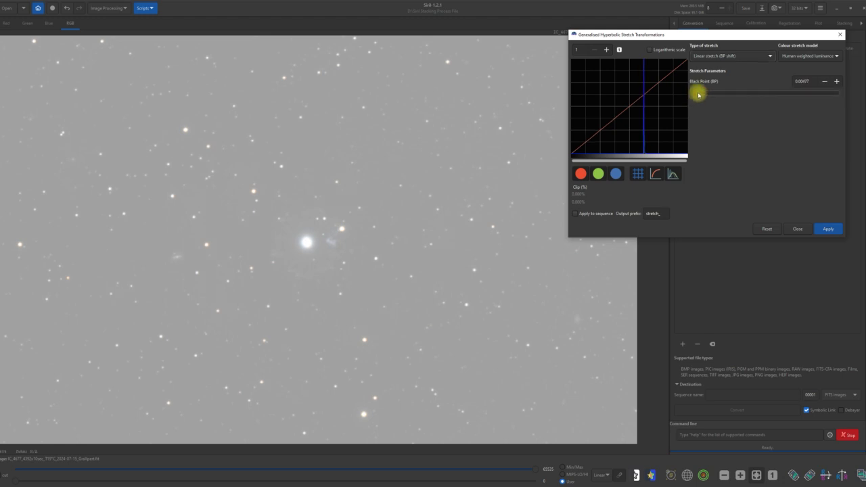
{"action": "left_click_drag", "start_coordinate": [698, 95], "coordinate": [767, 129]}
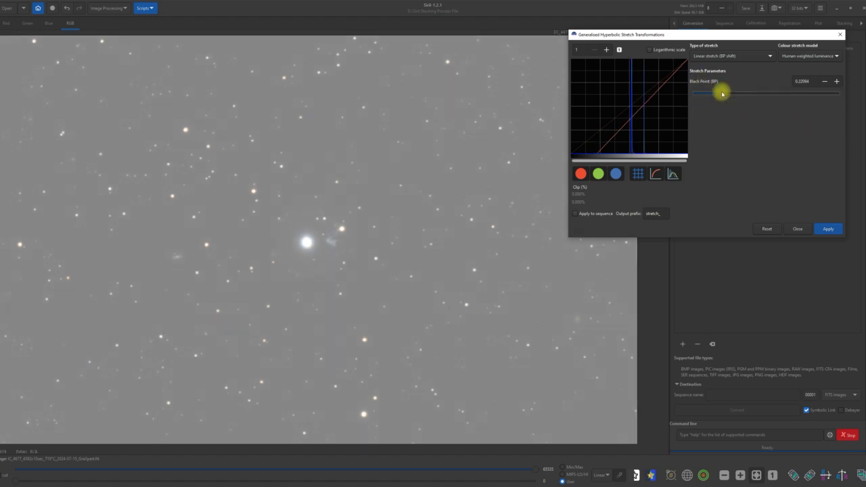
{"action": "left_click_drag", "start_coordinate": [724, 93], "coordinate": [781, 106]}
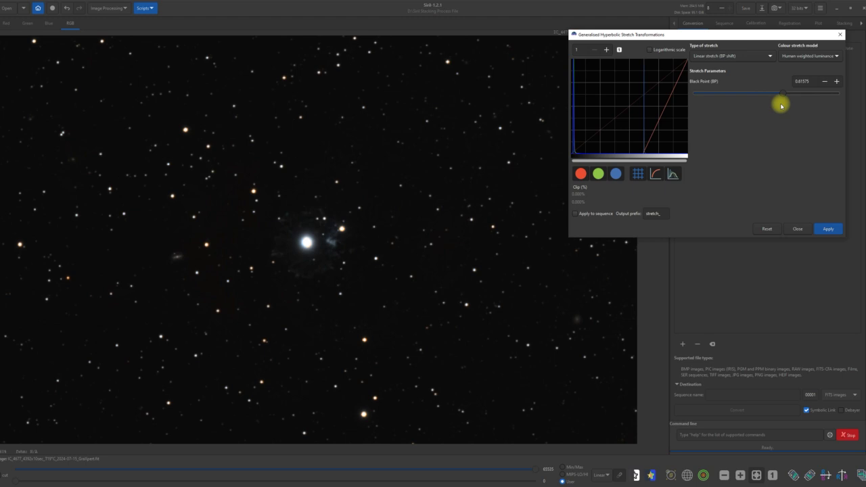
{"action": "left_click_drag", "start_coordinate": [781, 105], "coordinate": [781, 113]}
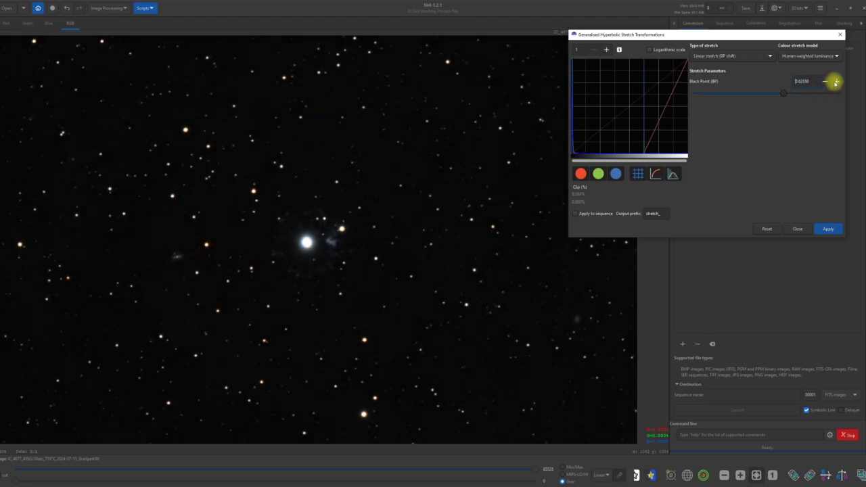
{"action": "left_click", "coordinate": [835, 82]}
{"action": "left_click", "coordinate": [835, 82]}
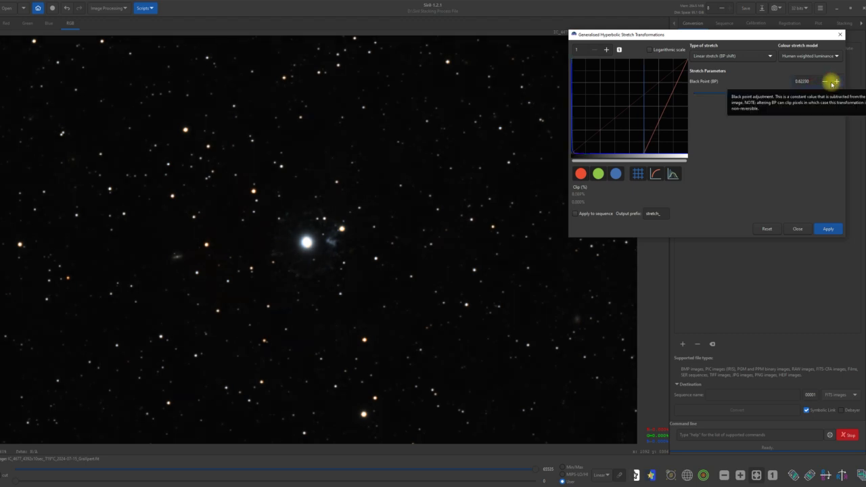
{"action": "left_click", "coordinate": [825, 82]}
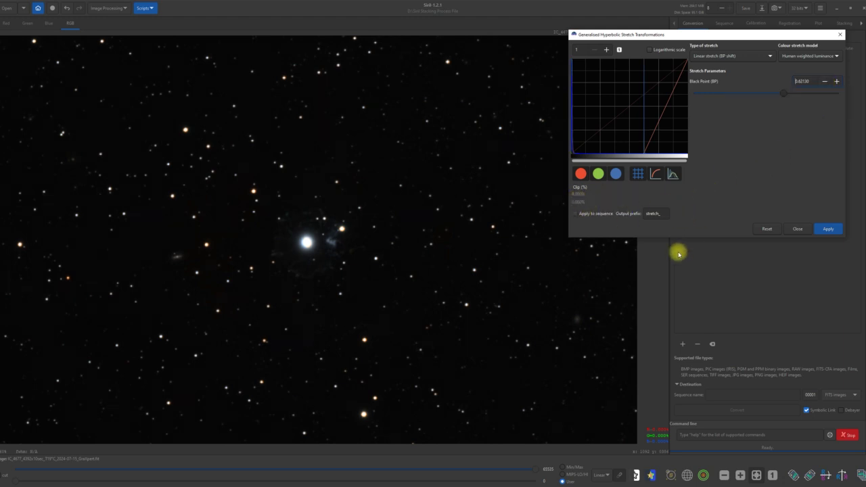
{"action": "left_click", "coordinate": [837, 229]}
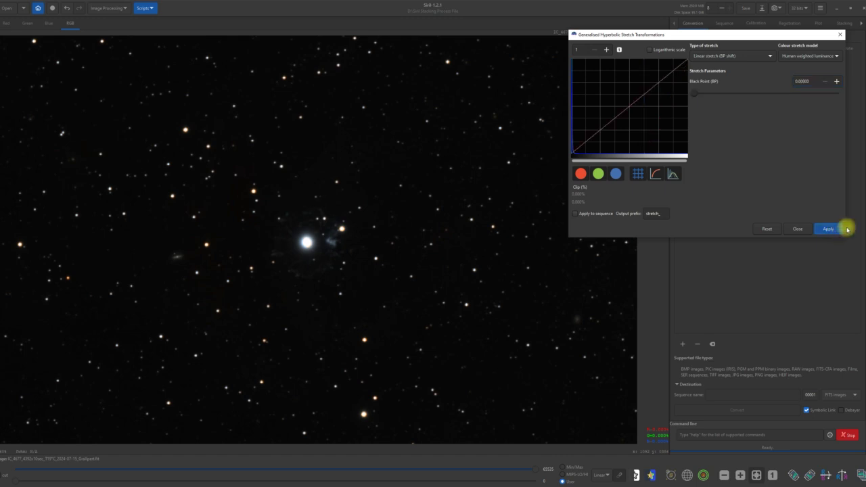
Set the stretch type to Generalised hyperbolic transform and the colour stretch model to Even weighted luminance.
{"action": "left_click", "coordinate": [771, 56]}
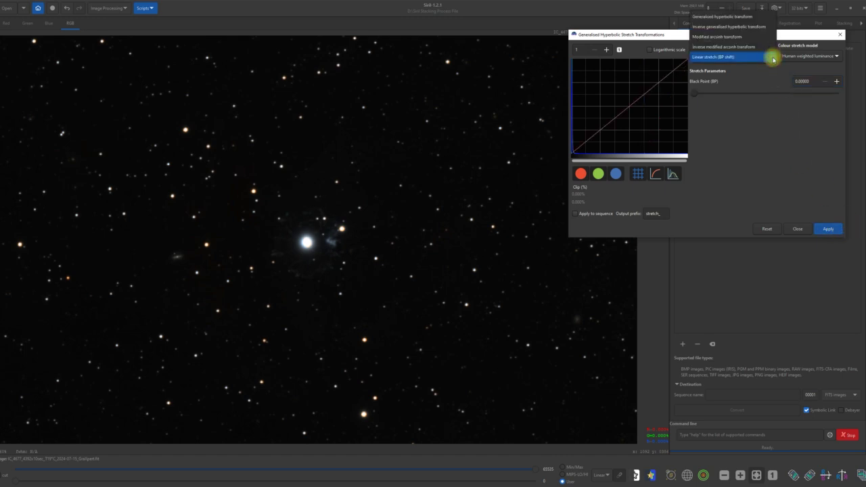
{"action": "left_click", "coordinate": [743, 16]}
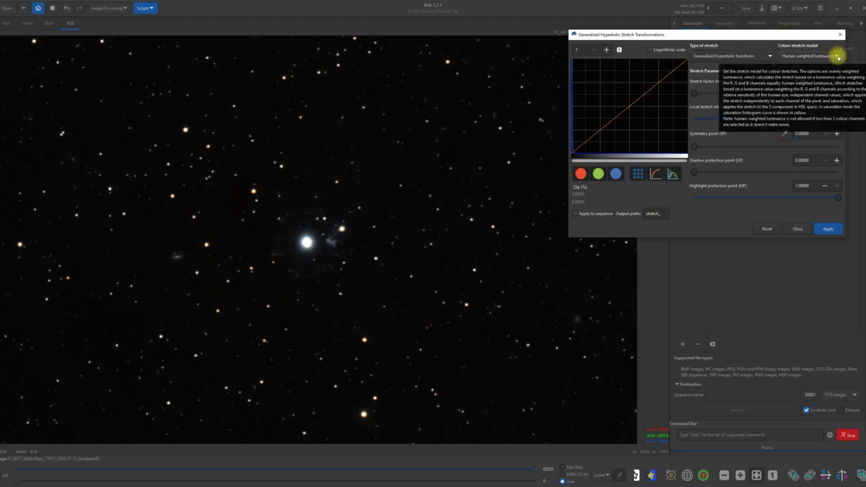
{"action": "left_click", "coordinate": [838, 56]}
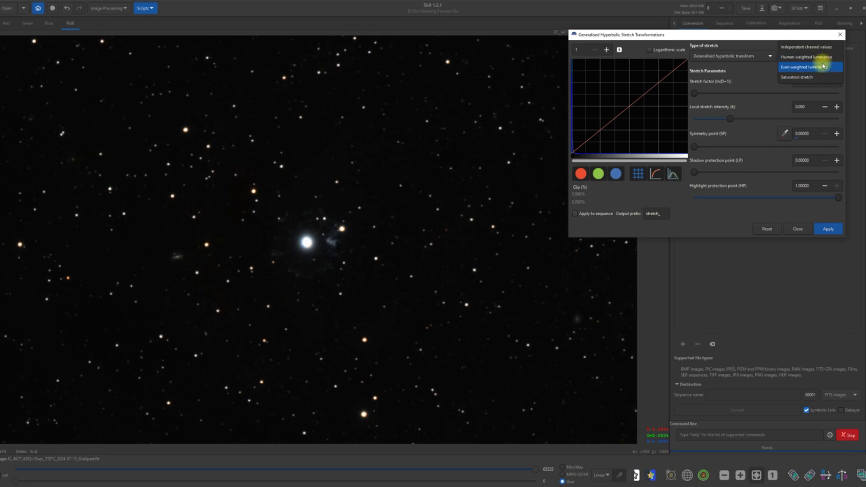
{"action": "left_click", "coordinate": [825, 68]}
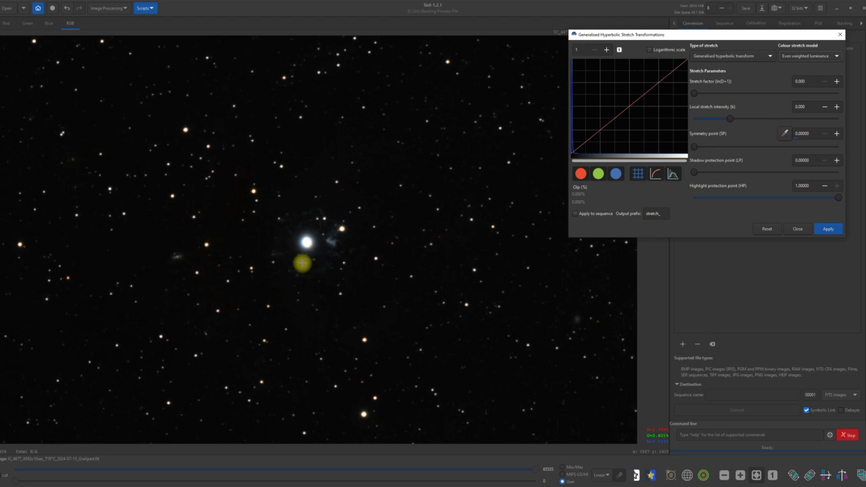
Sample the symmetry point from the faint nebulosity below the central bright object and apply a stretch factor of about 1.742.
{"action": "left_click_drag", "start_coordinate": [296, 259], "coordinate": [309, 264]}
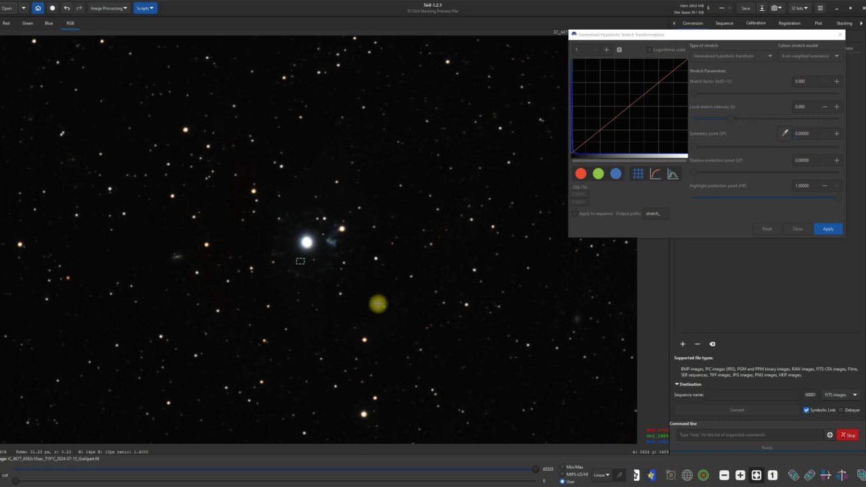
{"action": "left_click", "coordinate": [781, 135]}
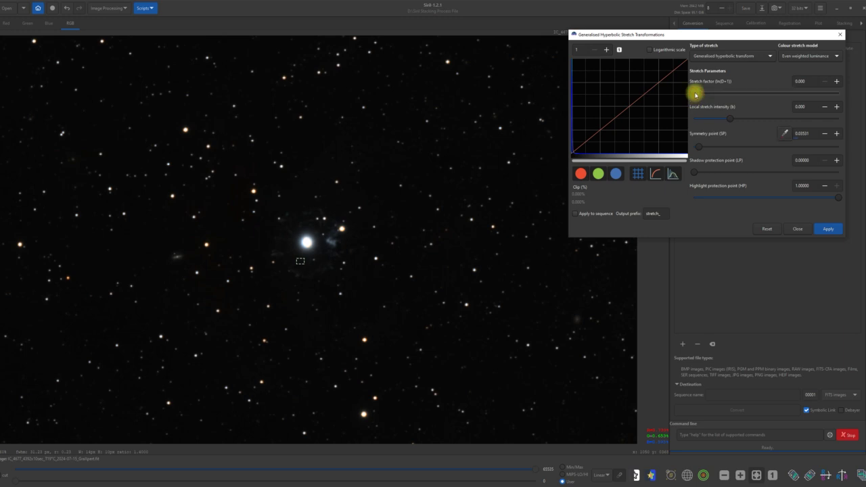
{"action": "left_click_drag", "start_coordinate": [696, 95], "coordinate": [733, 99]}
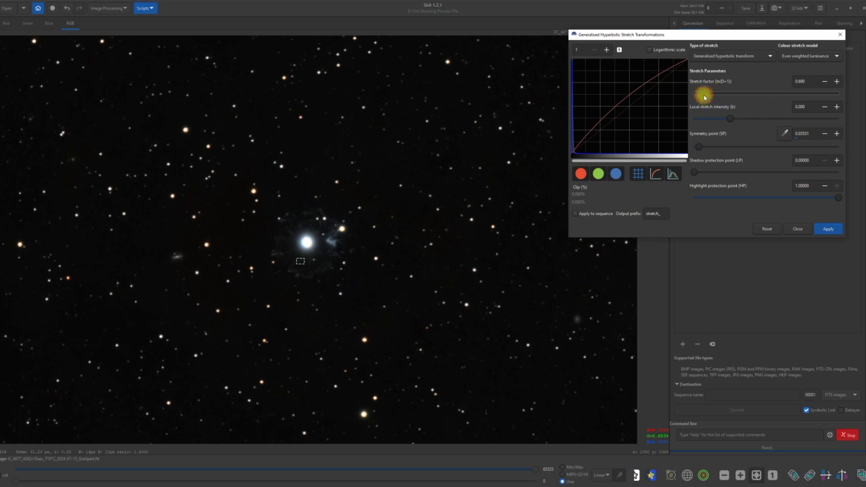
{"action": "left_click_drag", "start_coordinate": [705, 96], "coordinate": [720, 94]}
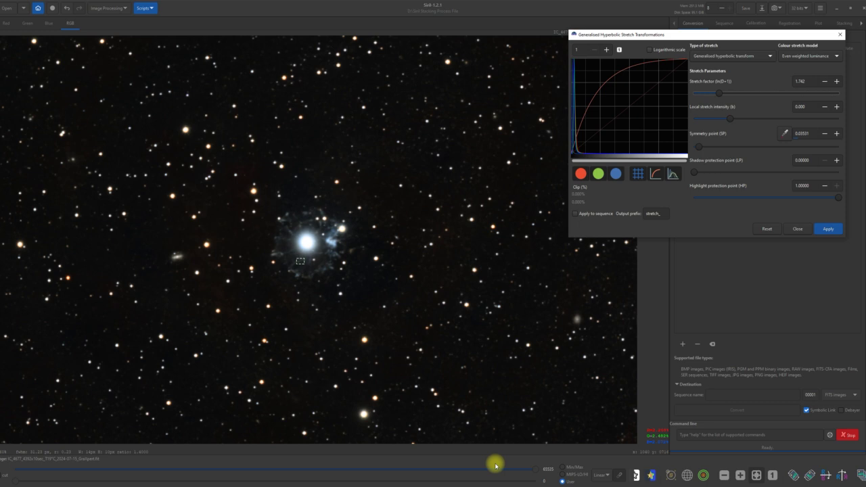
{"action": "left_click", "coordinate": [835, 231]}
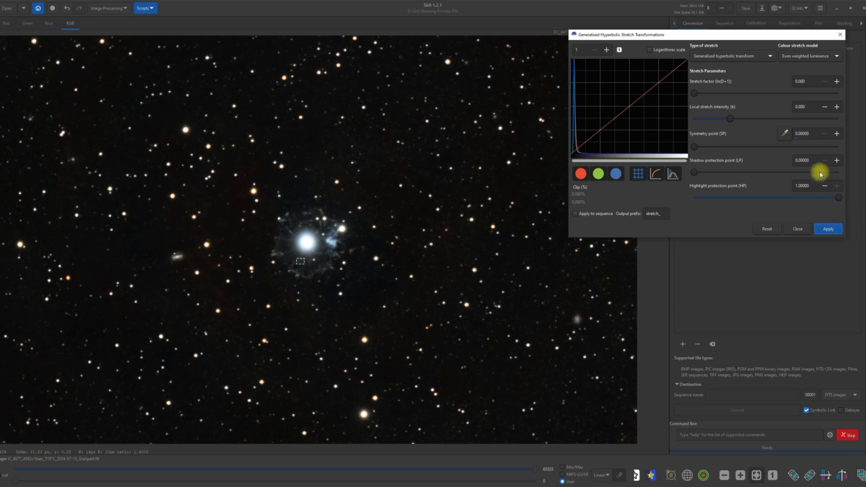
Display the stretch histogram on a logarithmic scale.
{"action": "left_click", "coordinate": [649, 50]}
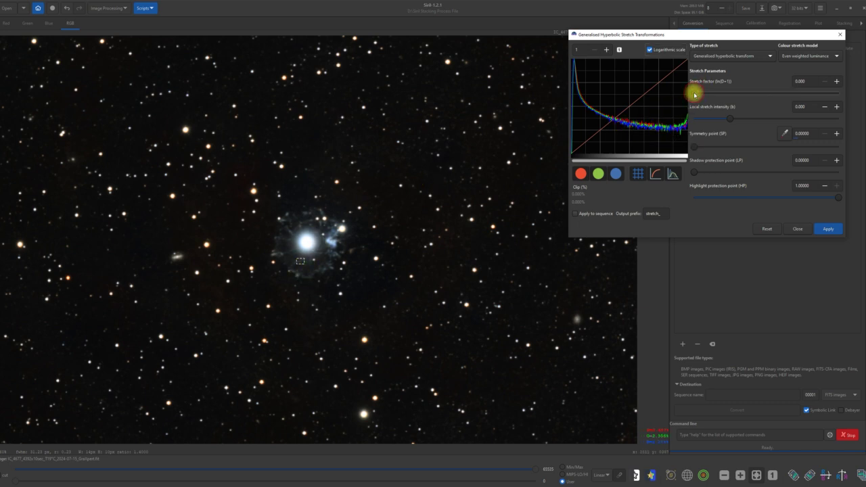
Apply a further Generalised hyperbolic transform with the stretch factor set to about 0.811.
{"action": "left_click_drag", "start_coordinate": [693, 93], "coordinate": [740, 109]}
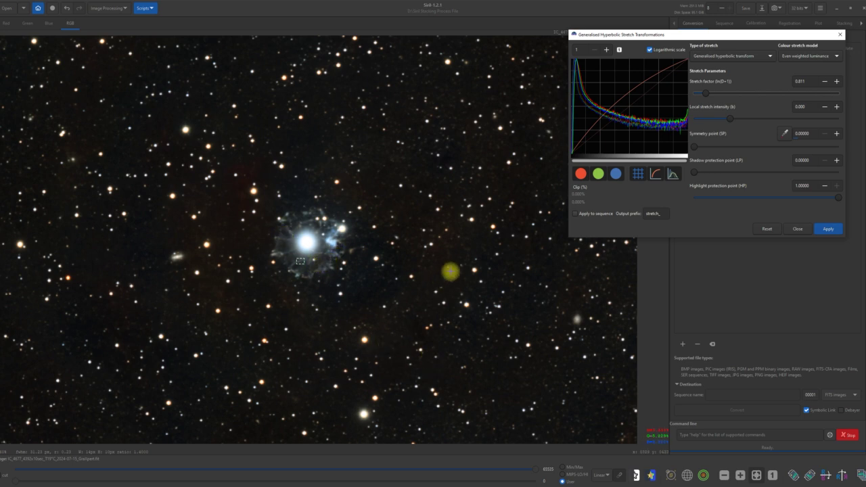
{"action": "left_click", "coordinate": [418, 259]}
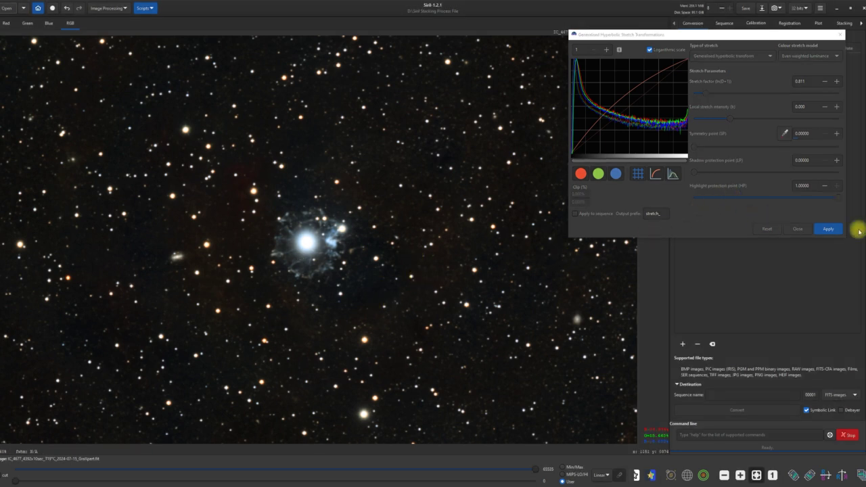
{"action": "left_click", "coordinate": [829, 228]}
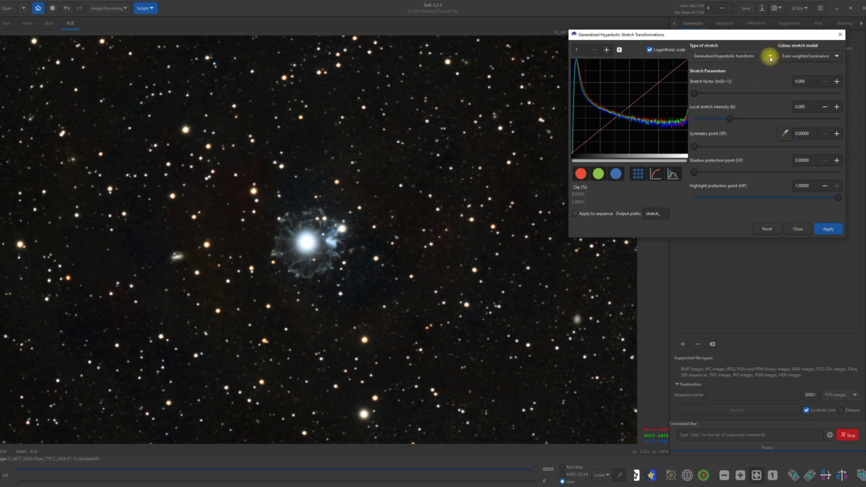
Set the stretch type to Linear stretch (BP shift) and turn off the histogram's logarithmic scale.
{"action": "left_click", "coordinate": [770, 58]}
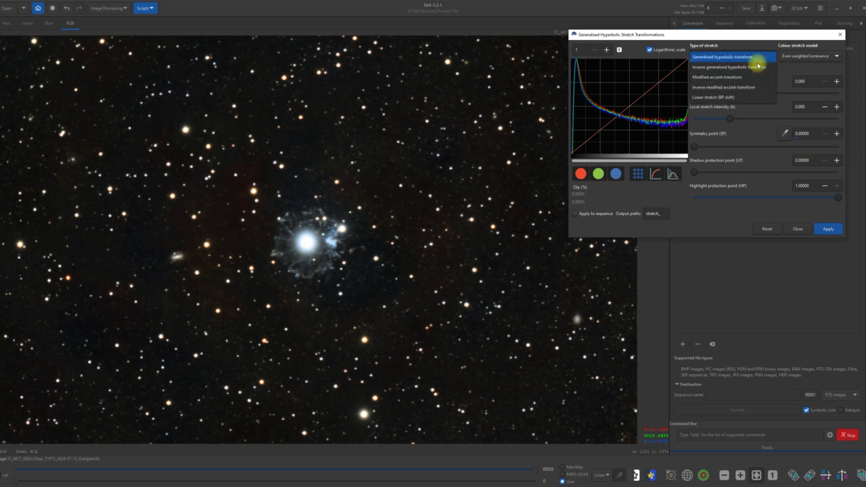
{"action": "left_click", "coordinate": [730, 100]}
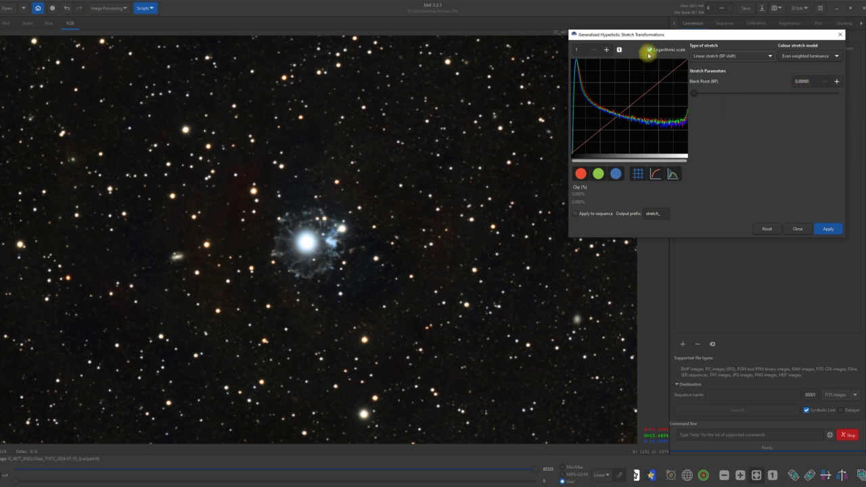
{"action": "left_click", "coordinate": [650, 50]}
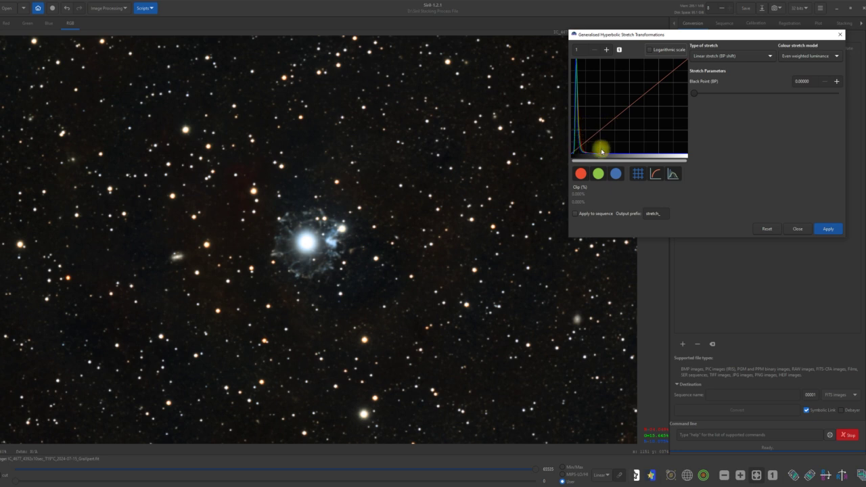
Fine-tune the black point to about 0.01, apply the linear stretch and close the stretch dialog.
{"action": "left_click", "coordinate": [837, 82]}
{"action": "left_click", "coordinate": [837, 82]}
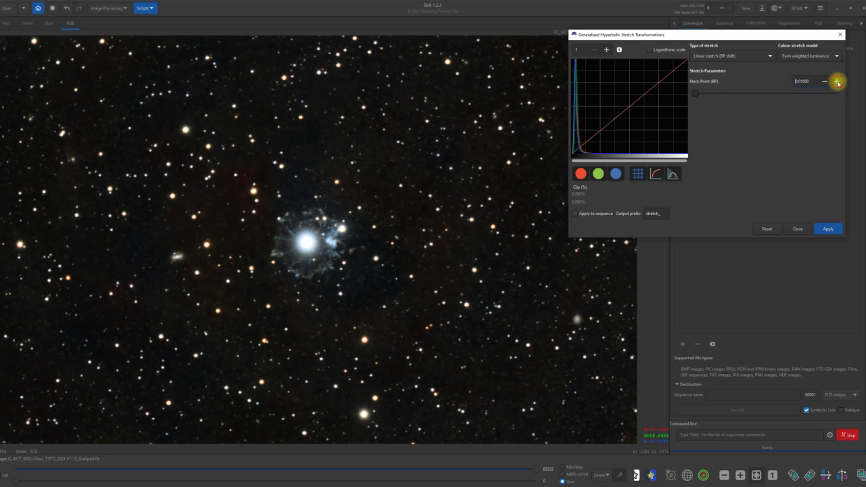
{"action": "left_click", "coordinate": [837, 82]}
{"action": "left_click", "coordinate": [836, 82]}
{"action": "left_click", "coordinate": [837, 82]}
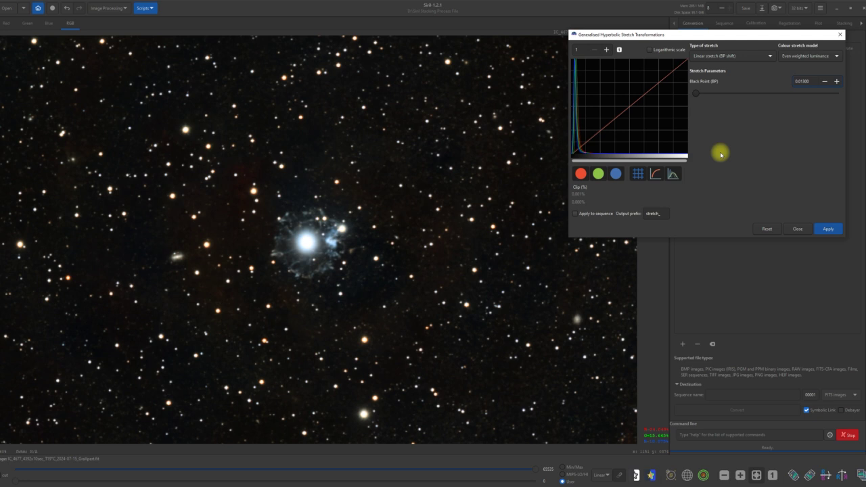
{"action": "left_click", "coordinate": [825, 82]}
{"action": "left_click", "coordinate": [824, 82]}
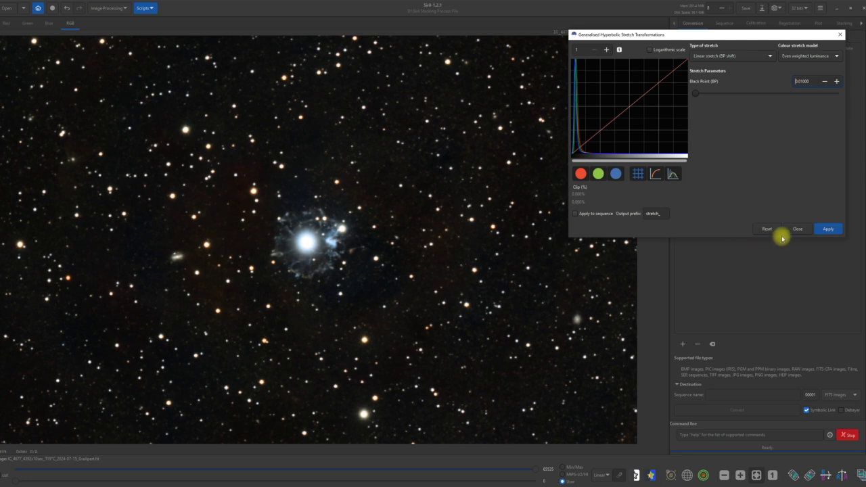
{"action": "left_click", "coordinate": [826, 229]}
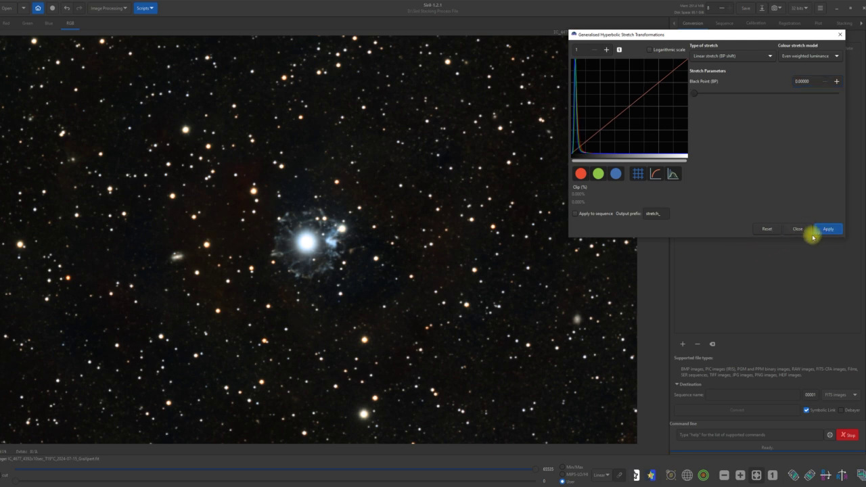
{"action": "left_click", "coordinate": [798, 229]}
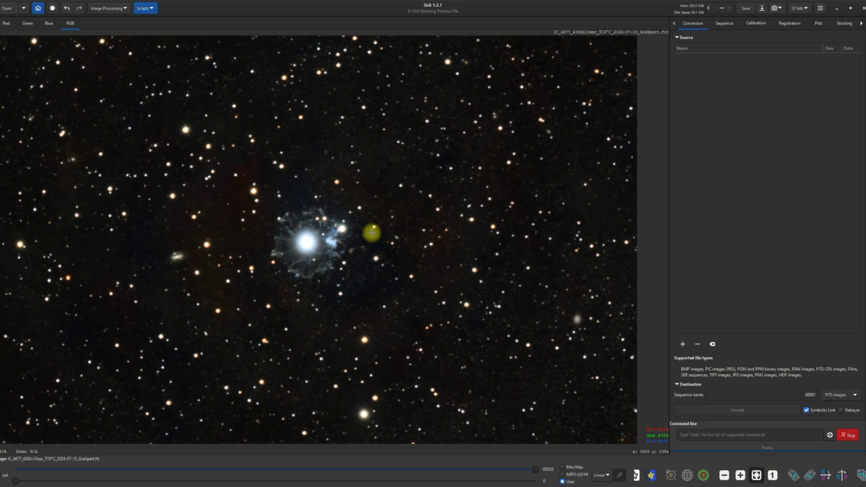
Save the stretched image as the TIFF file IC_4677_4392x10sec_T19°C_2024-07-15_GraXpert.tif in the Desktop's TIFF folder.
{"action": "left_click", "coordinate": [763, 8]}
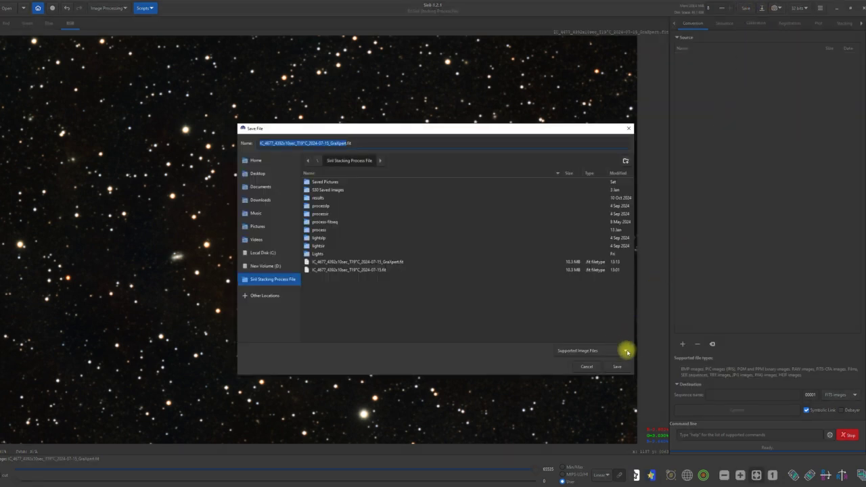
{"action": "left_click", "coordinate": [625, 353]}
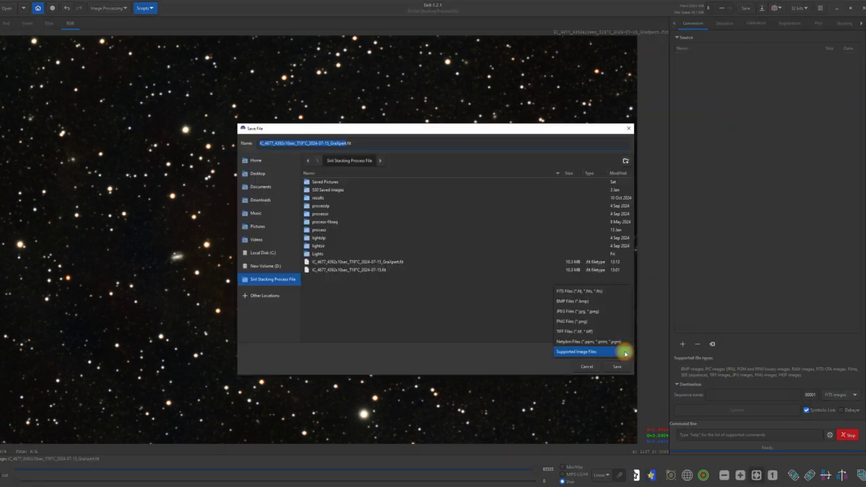
{"action": "left_click", "coordinate": [599, 330]}
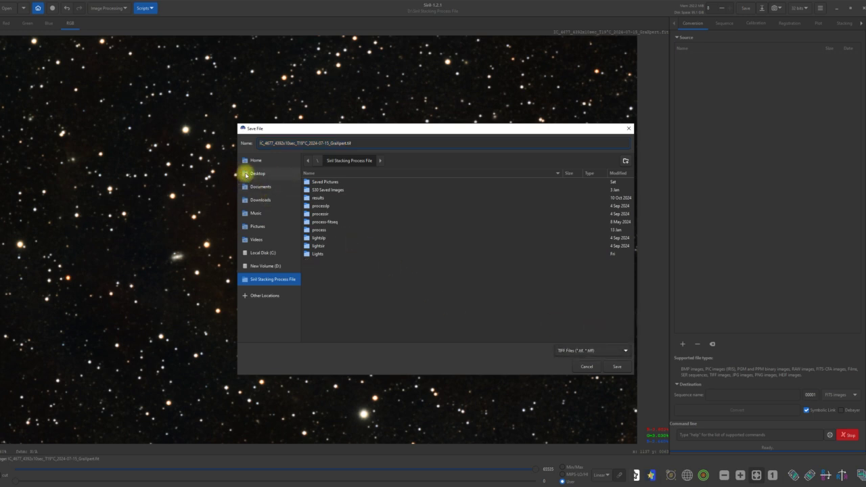
{"action": "left_click", "coordinate": [242, 174]}
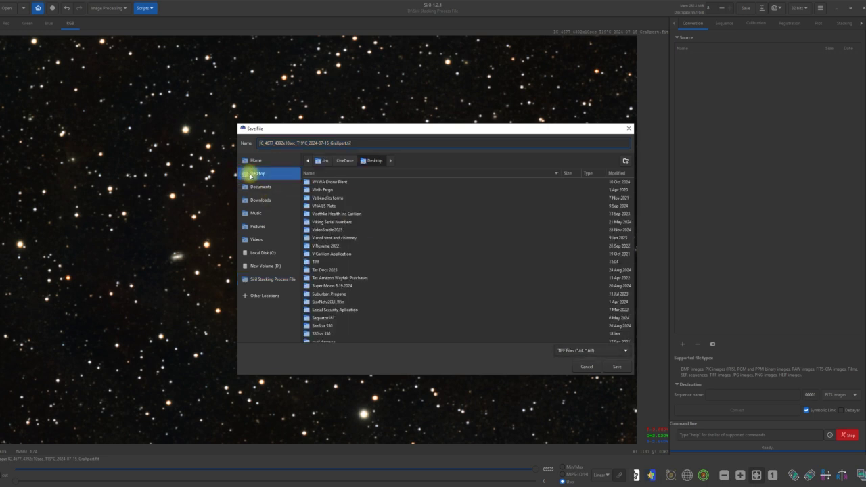
{"action": "double_click", "coordinate": [317, 262]}
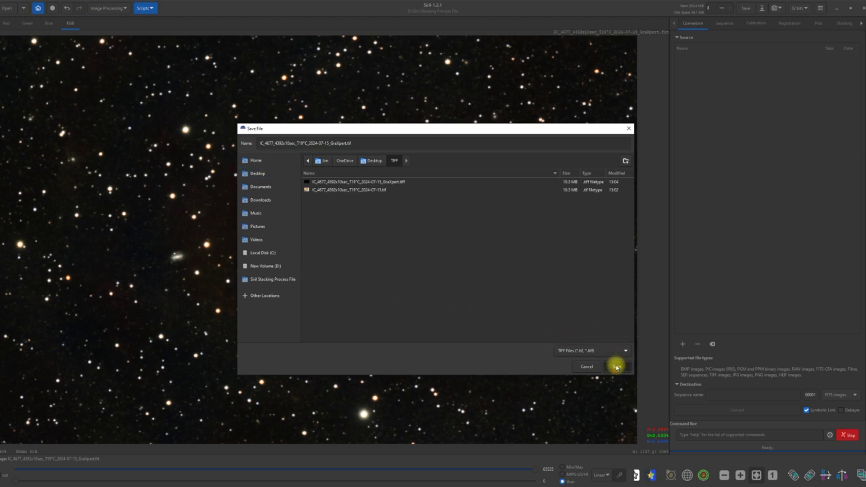
{"action": "left_click", "coordinate": [617, 369]}
{"action": "left_click", "coordinate": [522, 305]}
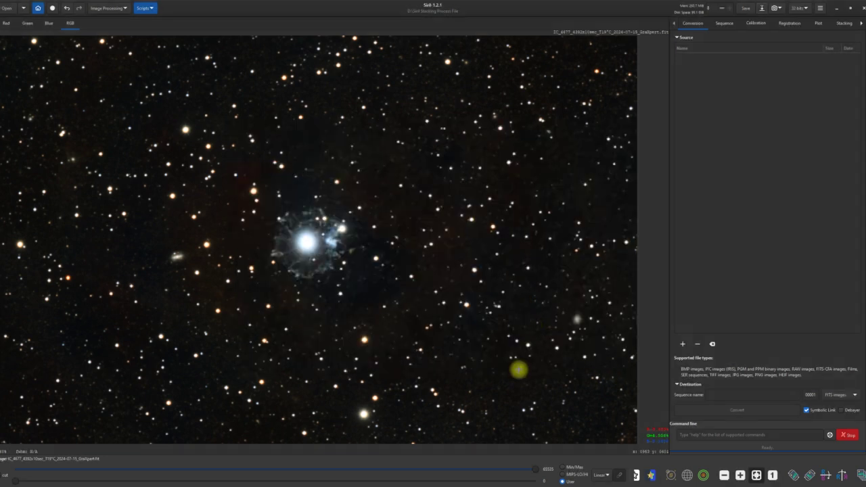
Minimise the Siril window and open the TIFF folder on the desktop.
{"action": "left_click", "coordinate": [848, 7]}
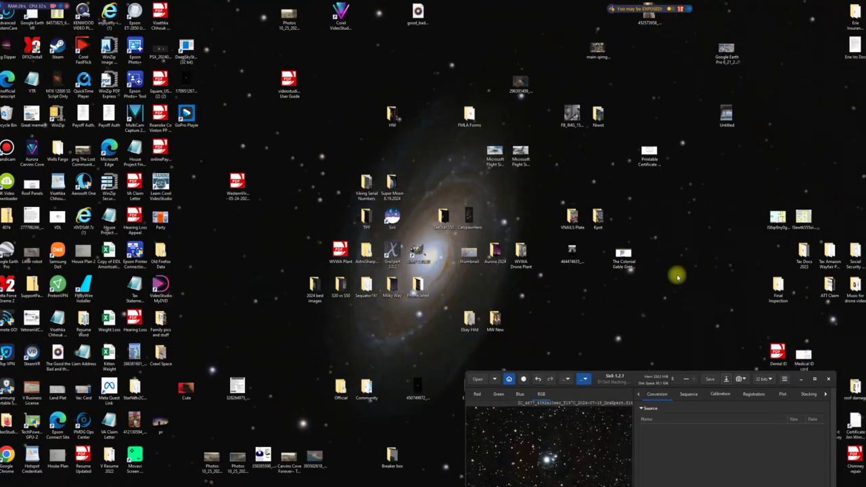
{"action": "left_click", "coordinate": [814, 378]}
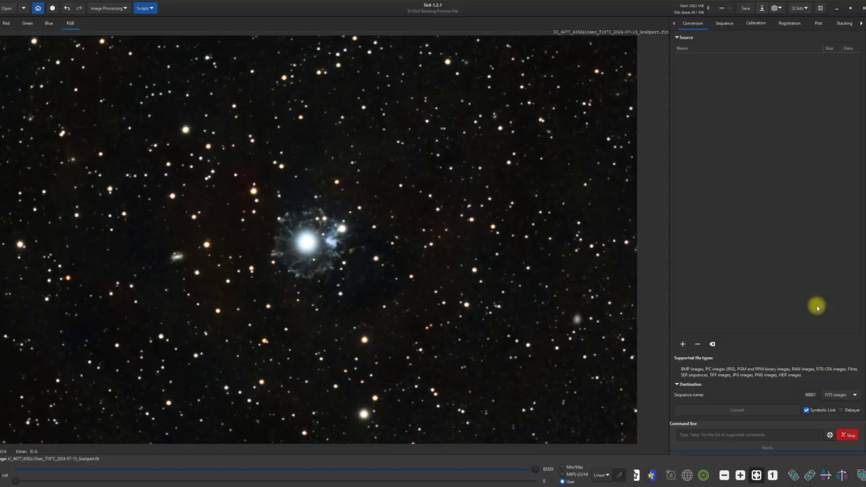
{"action": "left_click", "coordinate": [837, 8]}
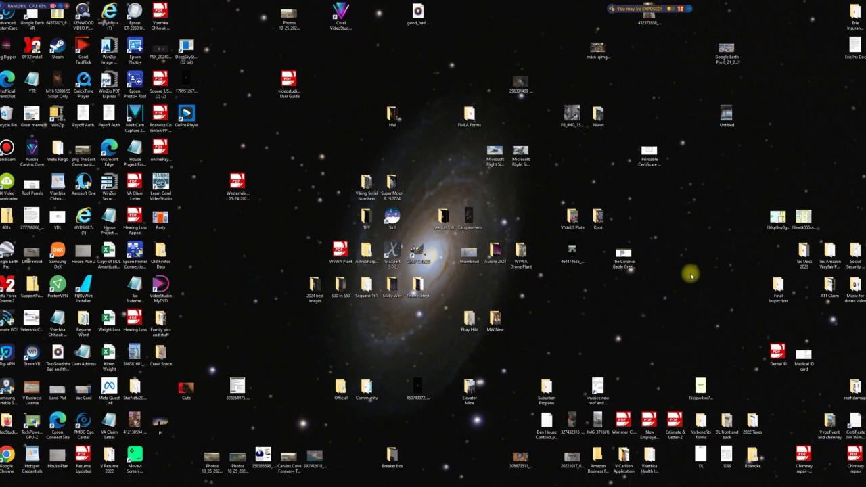
{"action": "double_click", "coordinate": [370, 228]}
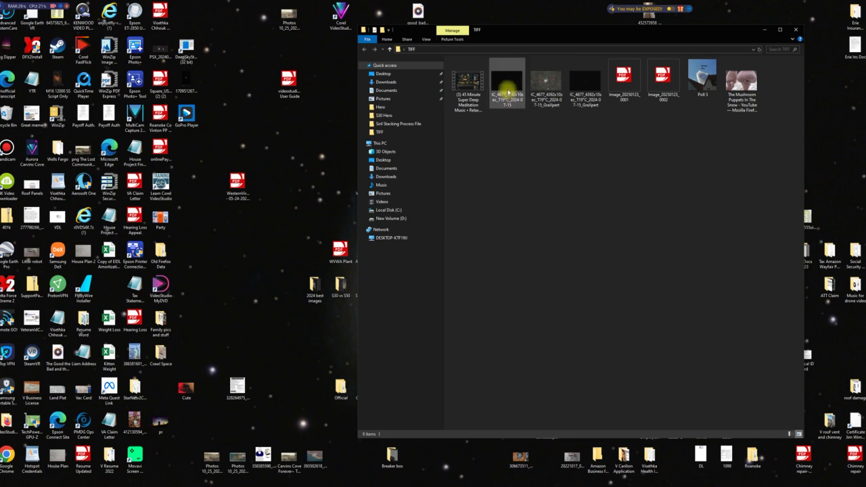
{"action": "right_click", "coordinate": [508, 86]}
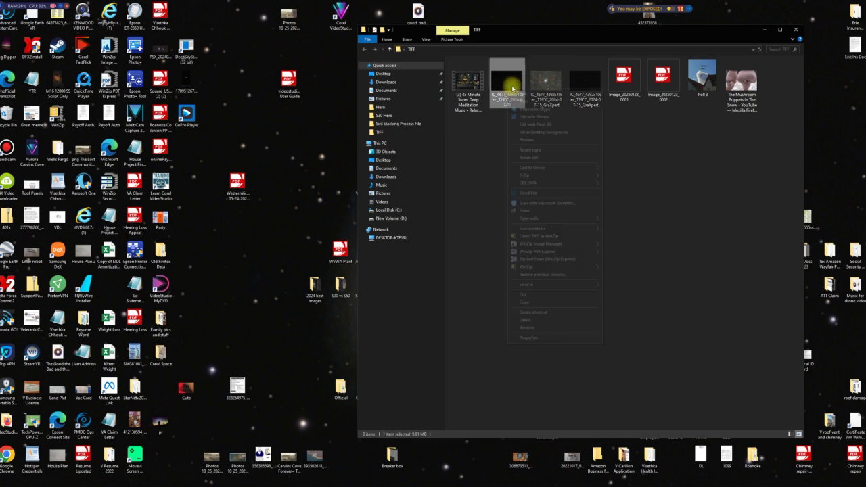
{"action": "left_click", "coordinate": [527, 327]}
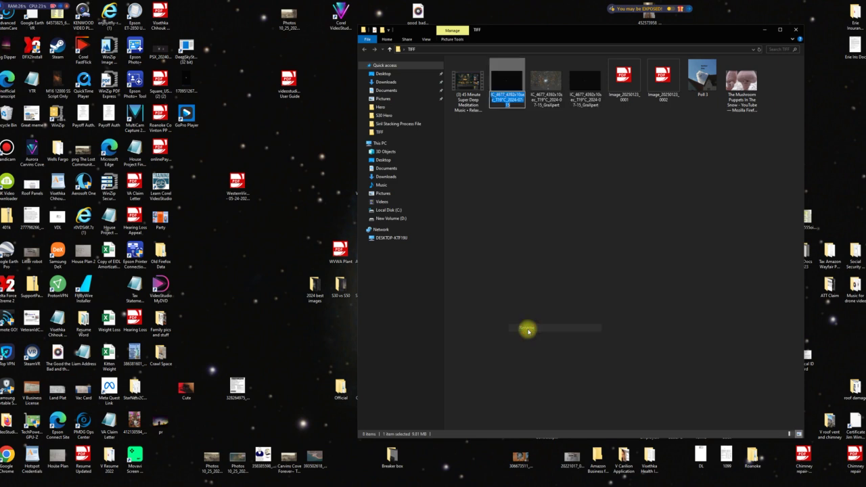
{"action": "left_click", "coordinate": [522, 292]}
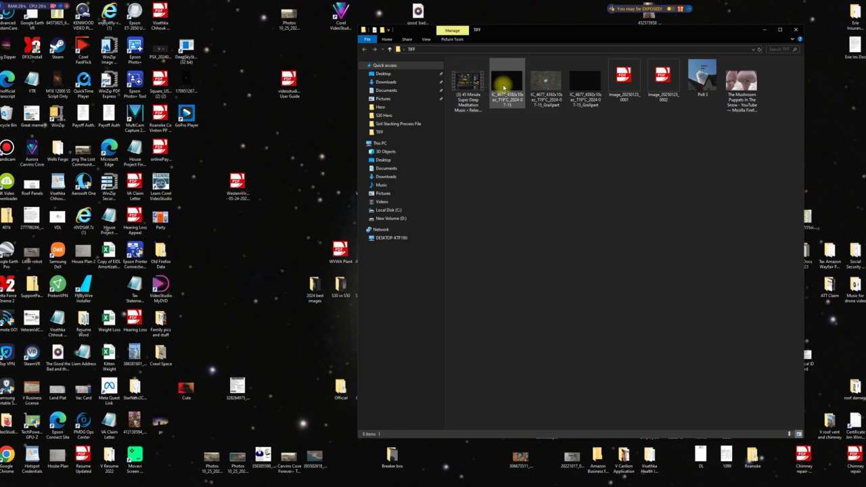
Delete the original IC_4677 TIFF and the darker, unstretched GraXpert version from the TIFF folder, and close the folder.
{"action": "right_click", "coordinate": [504, 86]}
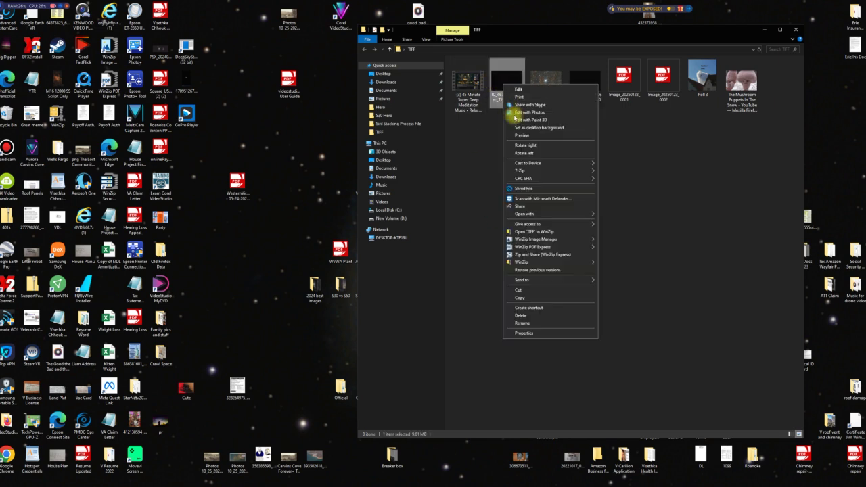
{"action": "left_click", "coordinate": [519, 315]}
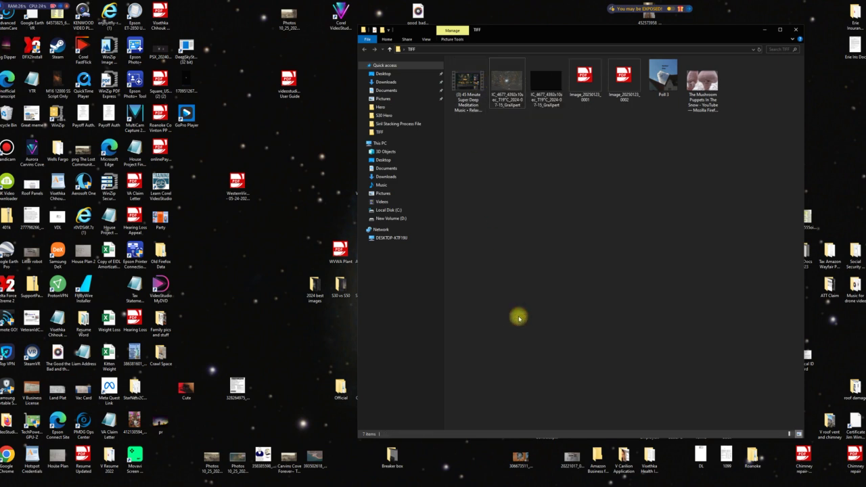
{"action": "right_click", "coordinate": [547, 81]}
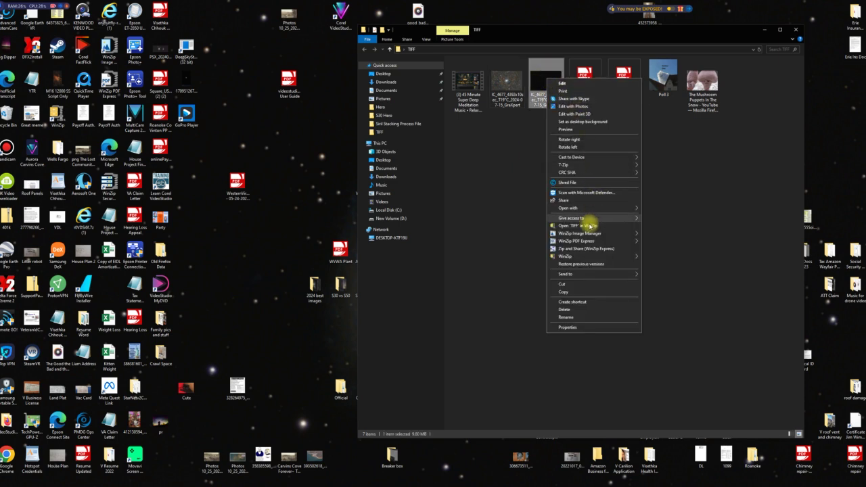
{"action": "left_click", "coordinate": [576, 310]}
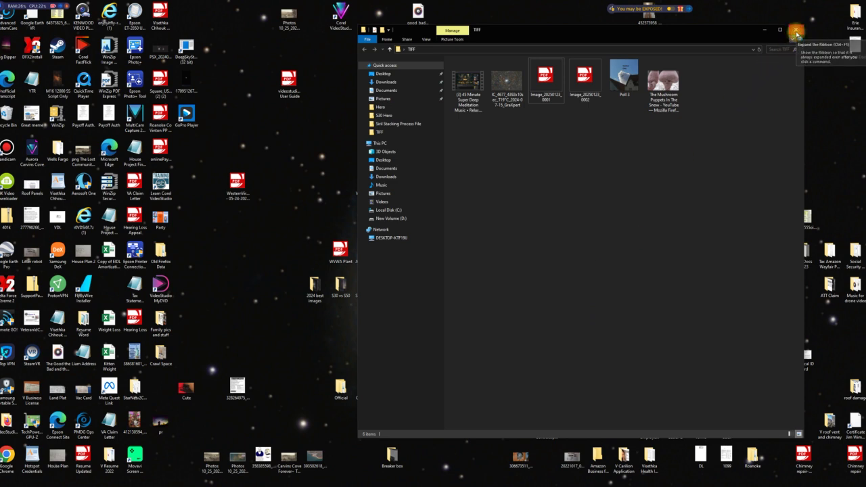
{"action": "left_click", "coordinate": [795, 29]}
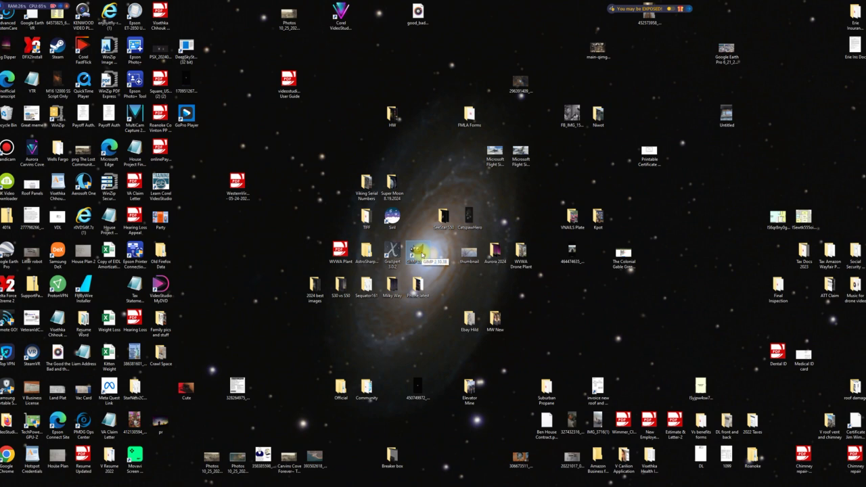
Launch GIMP and open IC_4677_4392x10sec_T19°C_2024-07-15_GraXpert.tif from the Desktop's TIFF folder, keeping its embedded color profile.
{"action": "double_click", "coordinate": [422, 255]}
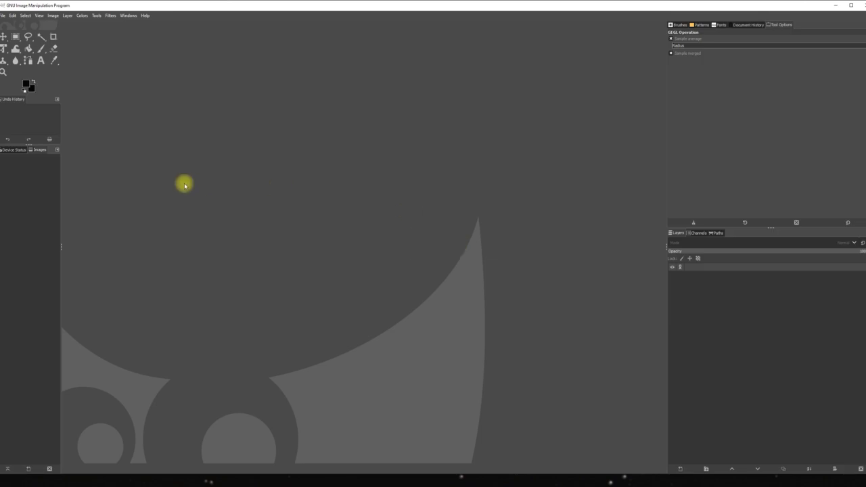
{"action": "left_click", "coordinate": [4, 16]}
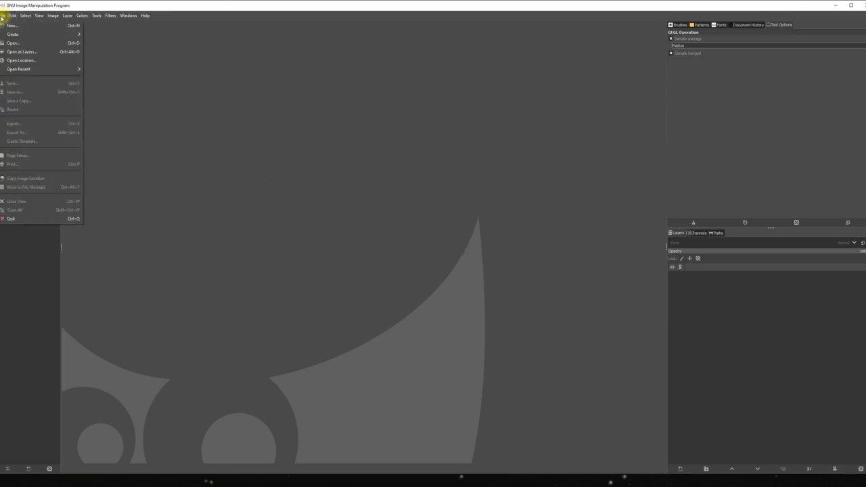
{"action": "left_click", "coordinate": [7, 43]}
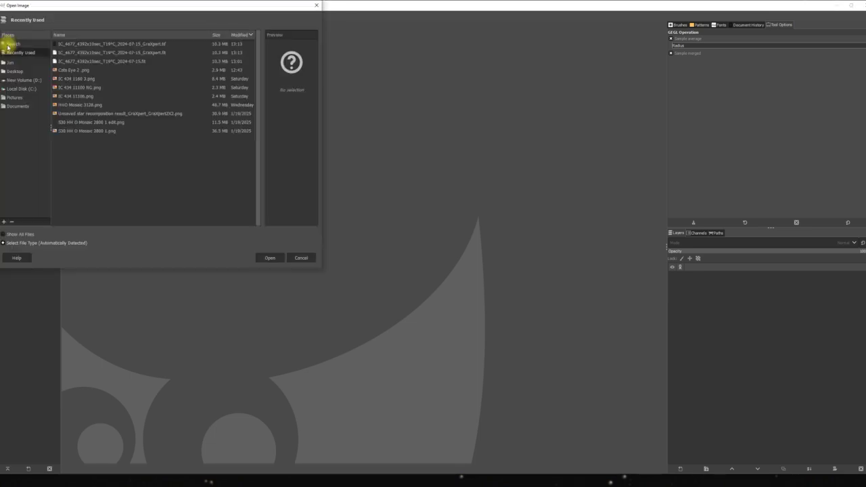
{"action": "left_click", "coordinate": [11, 71]}
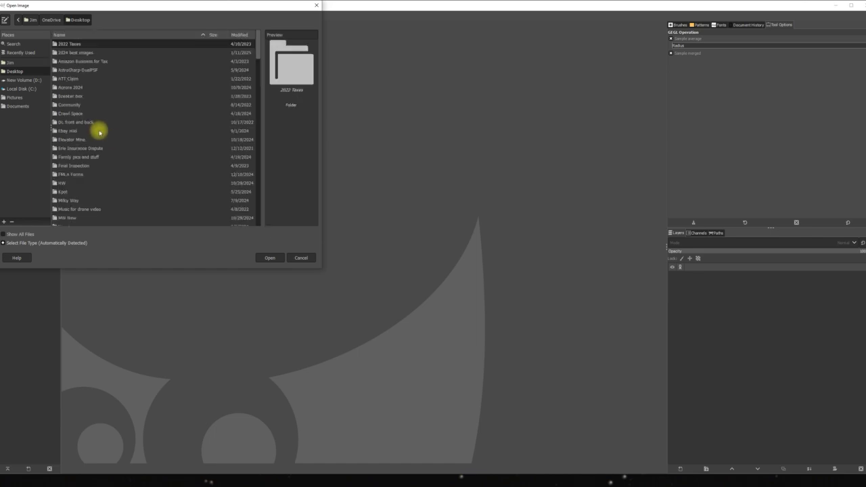
{"action": "scroll", "coordinate": [105, 138], "scroll_direction": "down", "scroll_amount": 3}
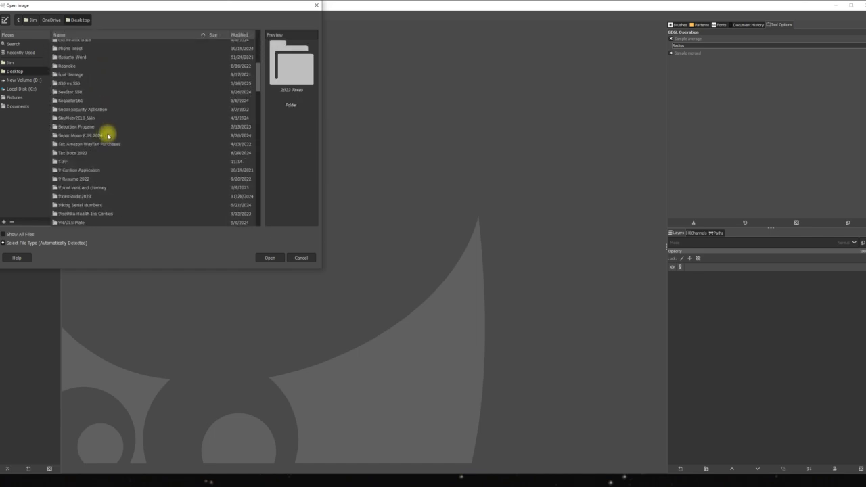
{"action": "double_click", "coordinate": [68, 161]}
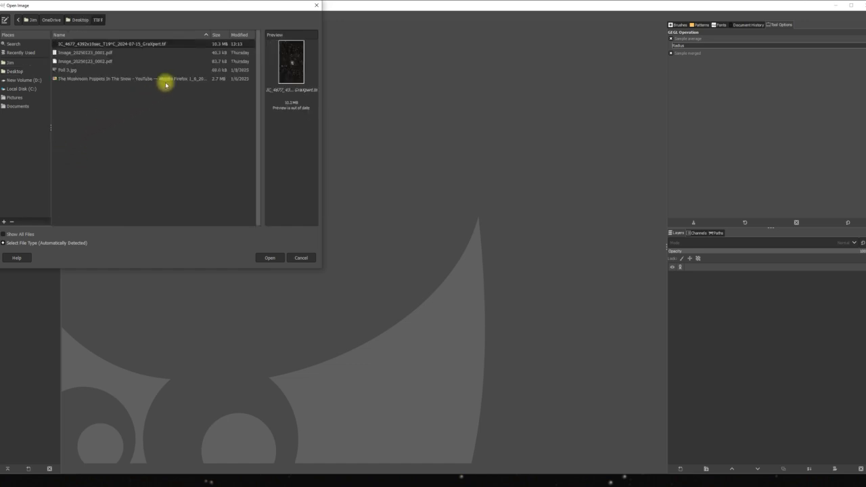
{"action": "double_click", "coordinate": [155, 45]}
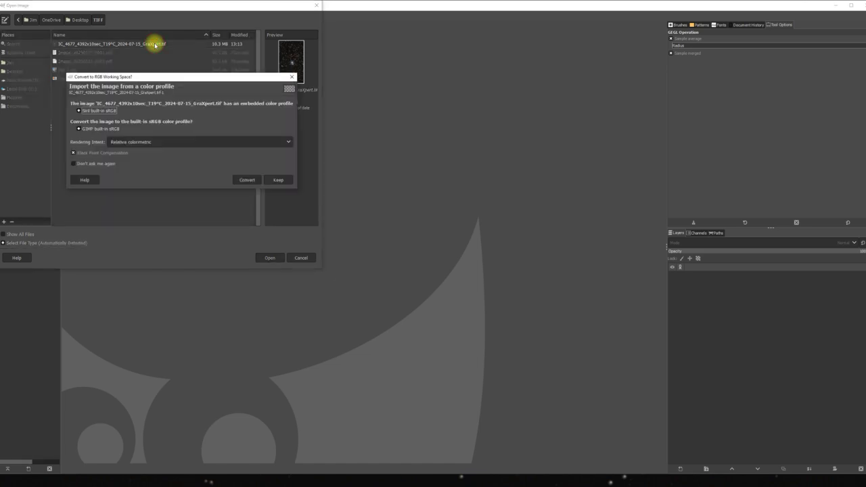
{"action": "left_click", "coordinate": [276, 179]}
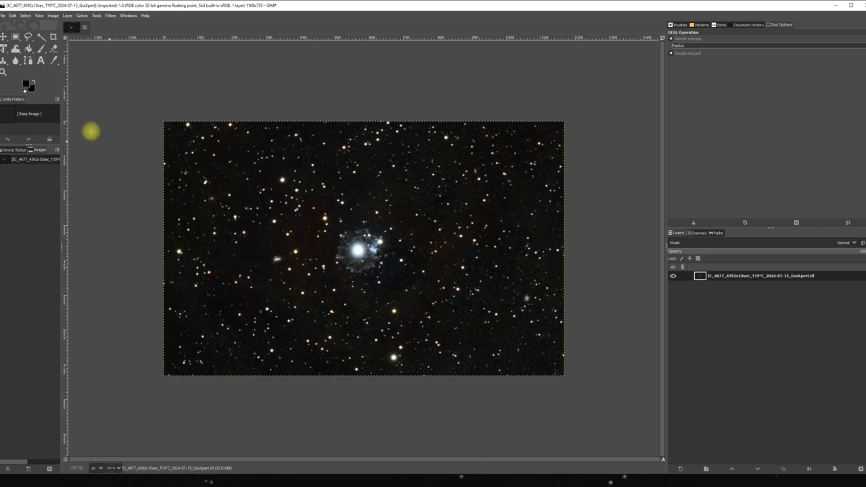
Apply a Saturation adjustment to the nebula image with the scale raised to the maximum of about 2.0.
{"action": "left_click", "coordinate": [37, 15]}
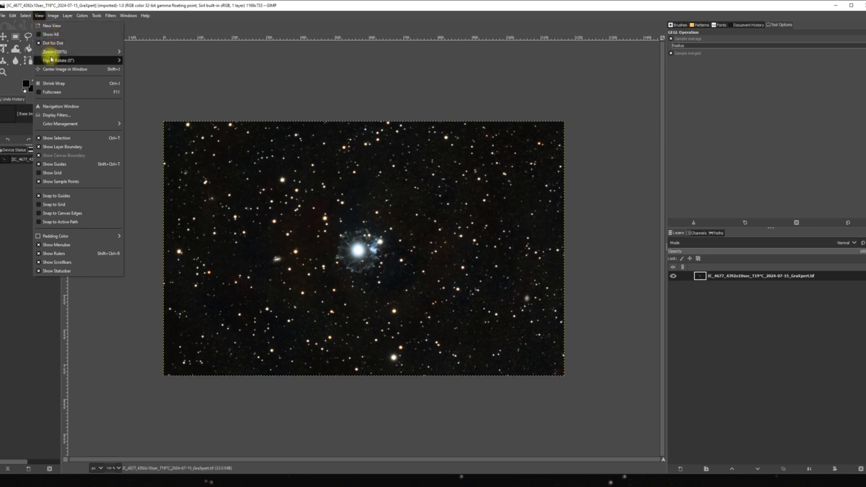
{"action": "mouse_move", "coordinate": [58, 51]}
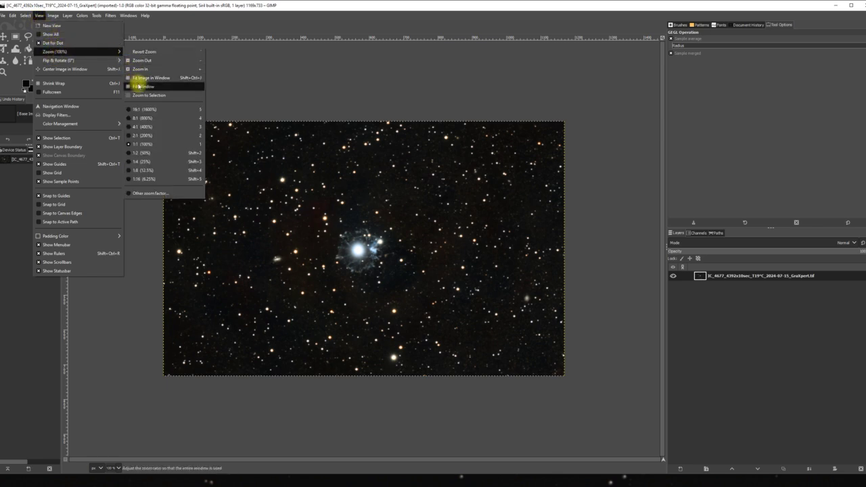
{"action": "left_click", "coordinate": [136, 79]}
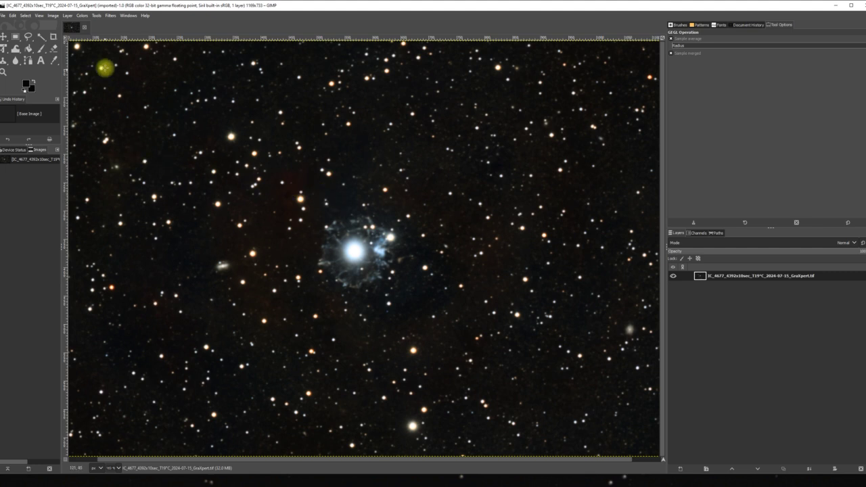
{"action": "left_click", "coordinate": [81, 15]}
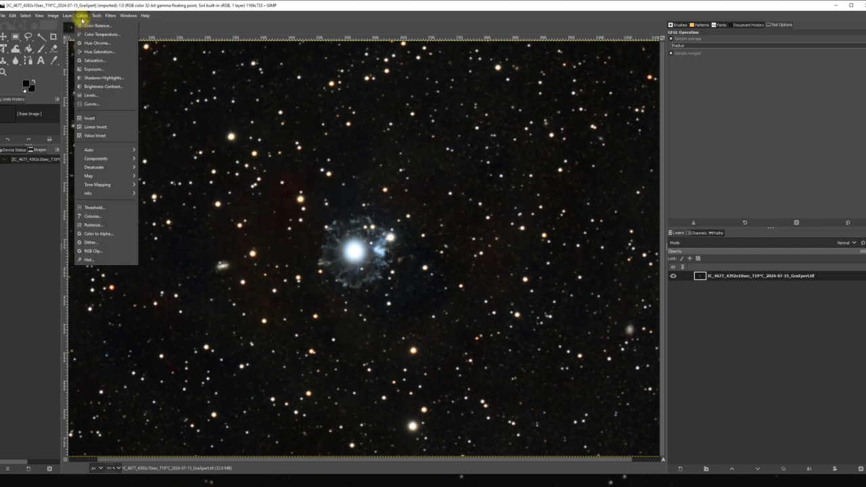
{"action": "left_click", "coordinate": [95, 60]}
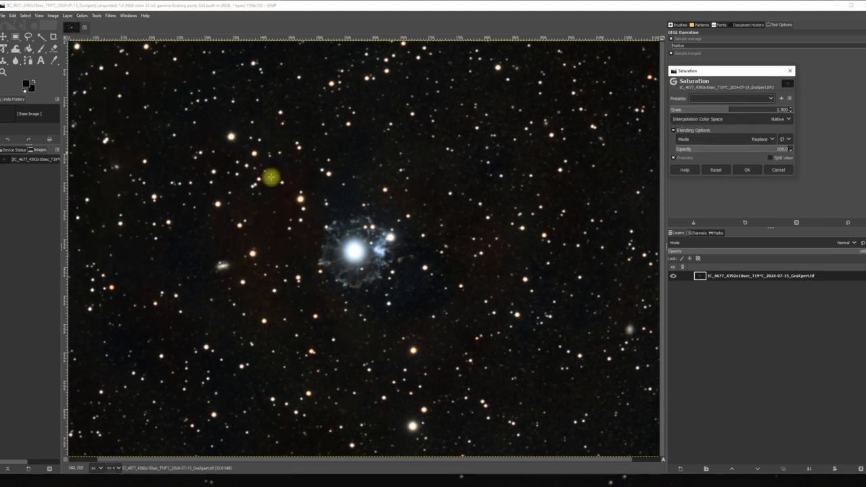
{"action": "left_click", "coordinate": [728, 108]}
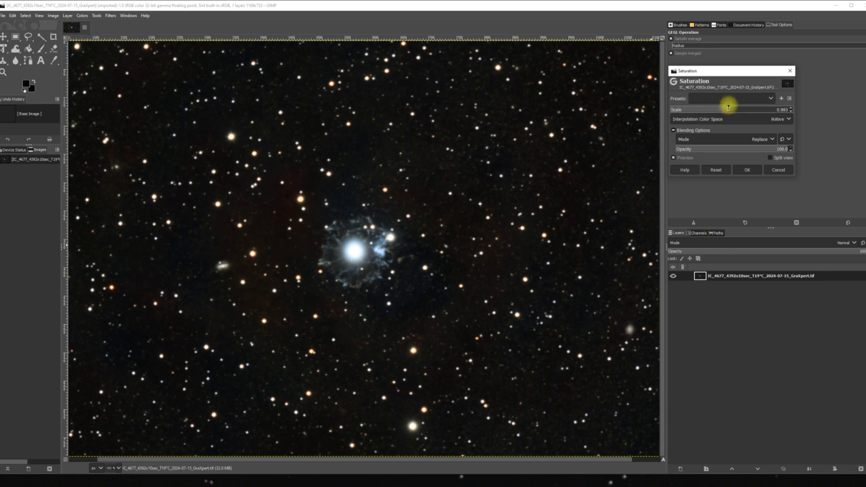
{"action": "left_click_drag", "start_coordinate": [728, 107], "coordinate": [805, 126]}
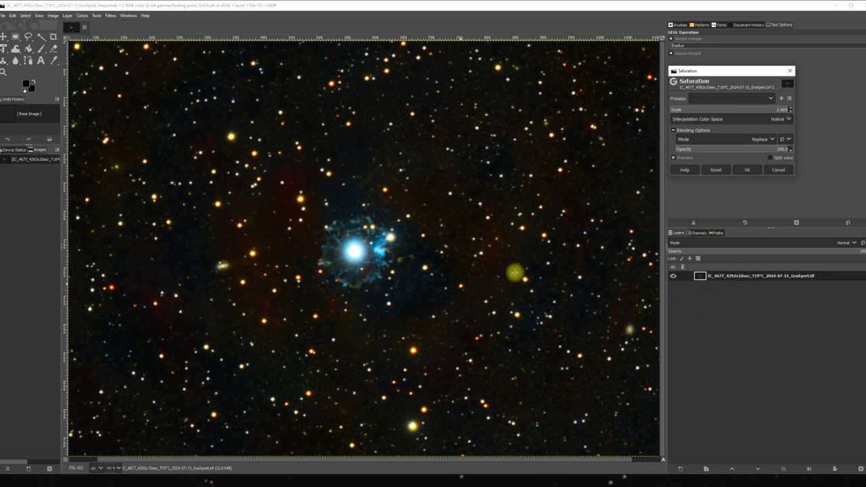
{"action": "left_click", "coordinate": [744, 170]}
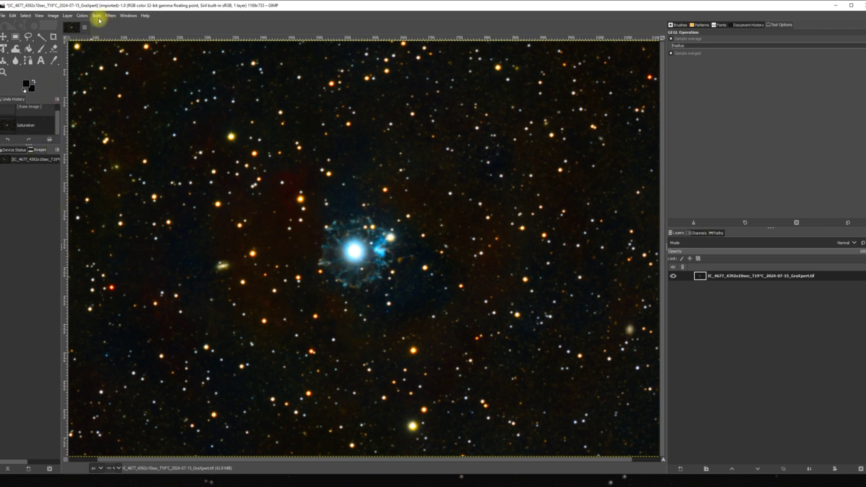
{"action": "left_click", "coordinate": [81, 15]}
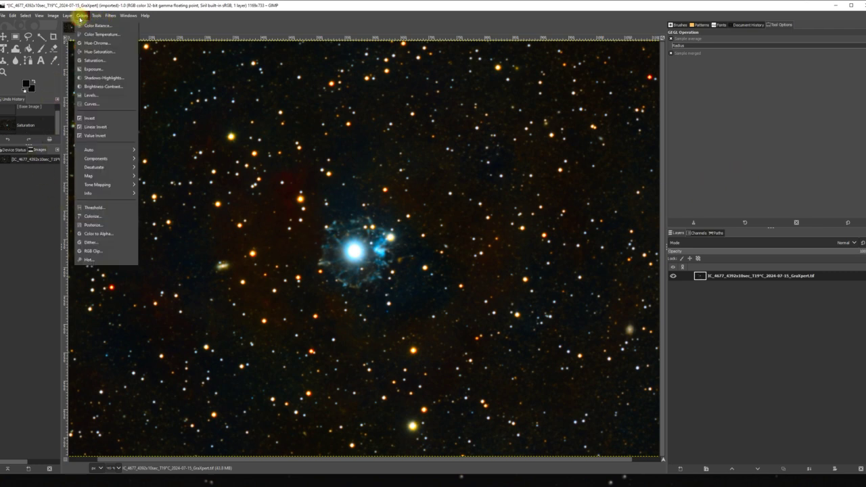
{"action": "left_click", "coordinate": [87, 68]}
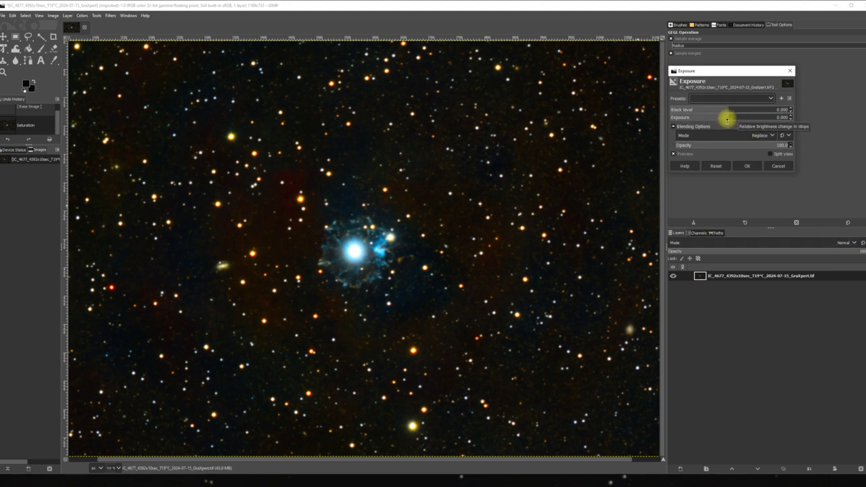
{"action": "left_click_drag", "start_coordinate": [727, 115], "coordinate": [734, 137]}
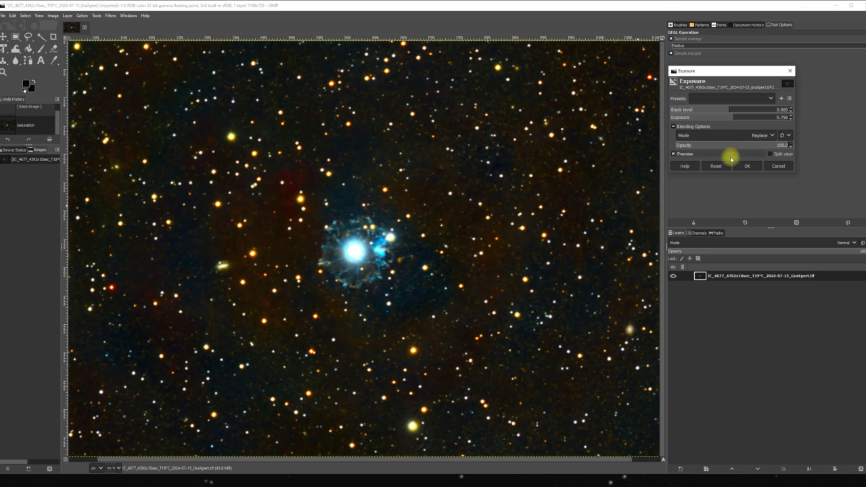
{"action": "left_click", "coordinate": [717, 166]}
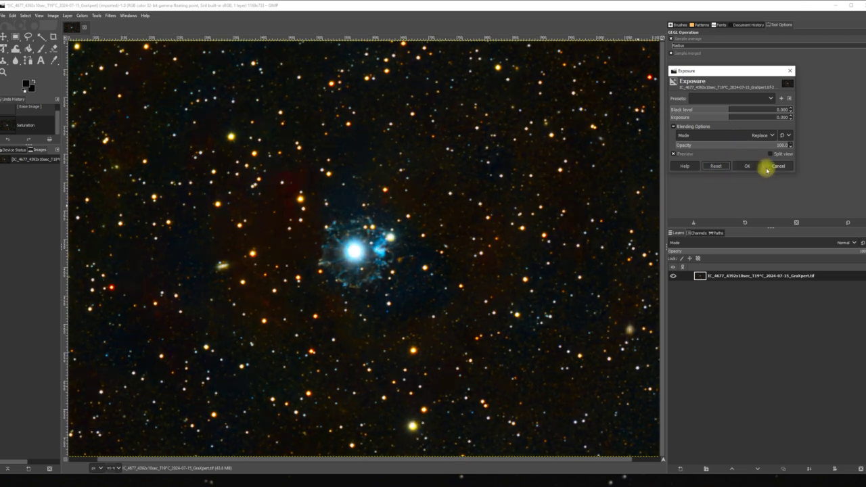
{"action": "left_click", "coordinate": [769, 165]}
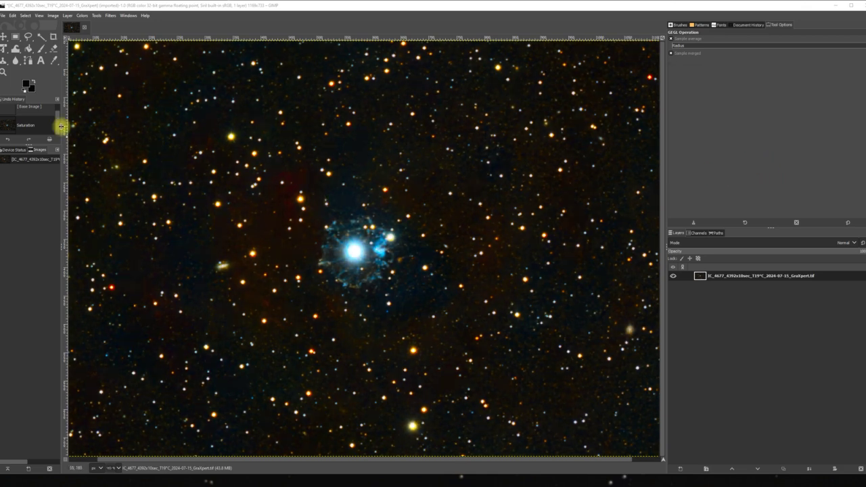
Apply a Shadows-Highlights correction with shadows at about 24.39, highlights at about -4.88 and white point adjustment at -10.
{"action": "left_click", "coordinate": [83, 15]}
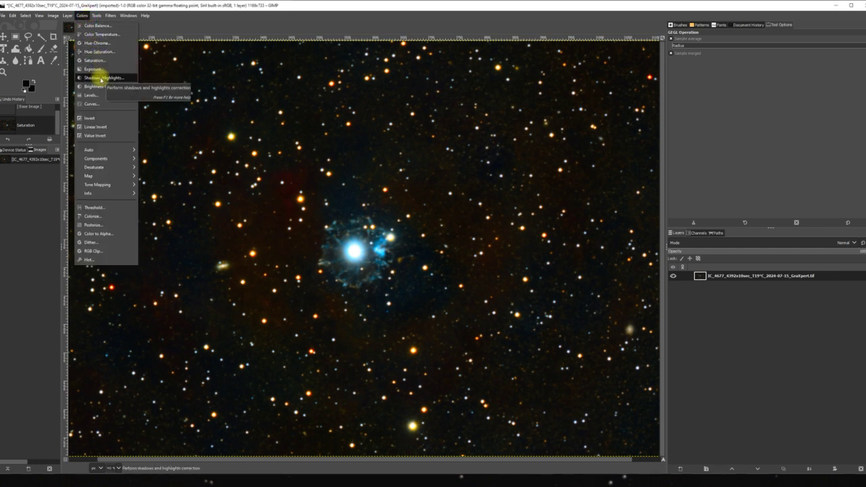
{"action": "left_click", "coordinate": [98, 77]}
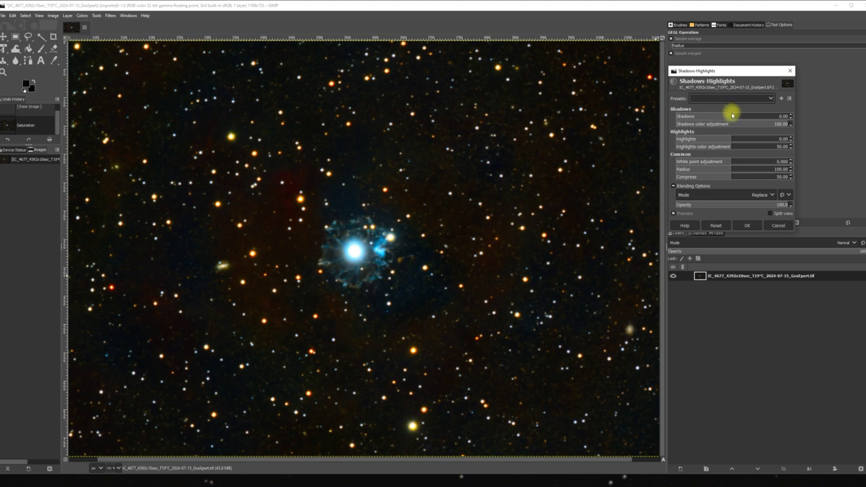
{"action": "left_click_drag", "start_coordinate": [732, 115], "coordinate": [775, 120]}
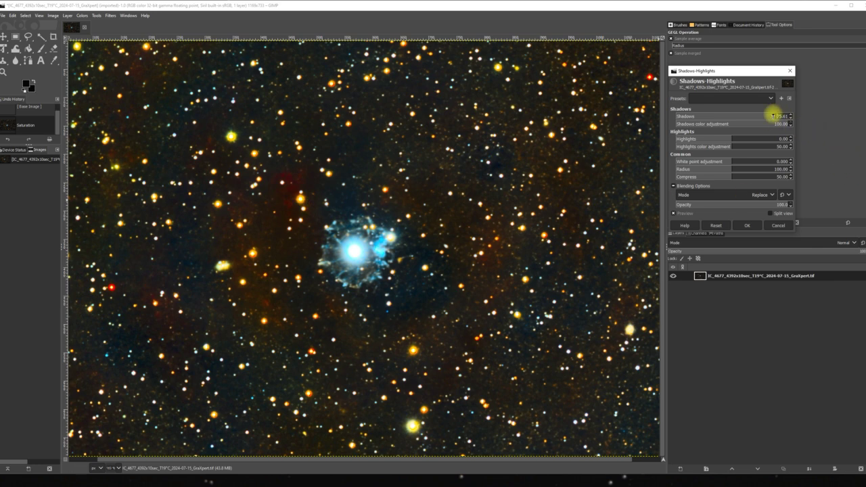
{"action": "left_click_drag", "start_coordinate": [773, 116], "coordinate": [749, 121]}
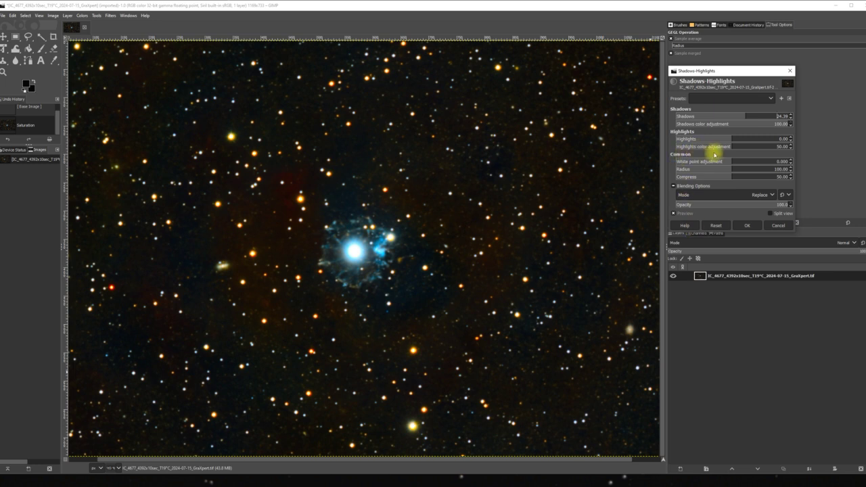
{"action": "left_click_drag", "start_coordinate": [732, 161], "coordinate": [865, 167]}
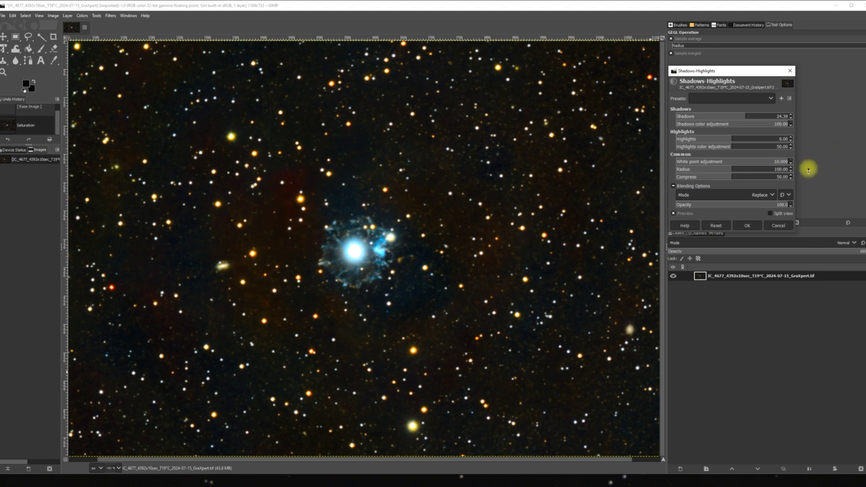
{"action": "left_click_drag", "start_coordinate": [808, 170], "coordinate": [611, 191]}
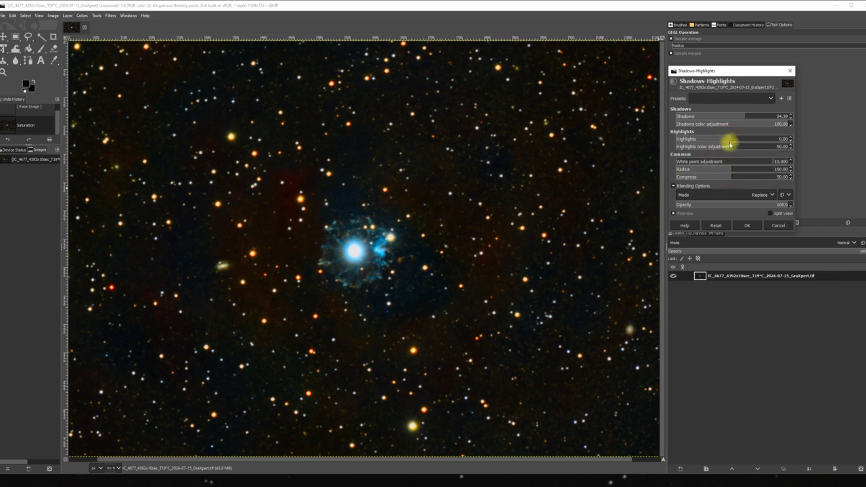
{"action": "mouse_move", "coordinate": [727, 138]}
{"action": "left_mouse_down"}
{"action": "mouse_move", "coordinate": [632, 151]}
{"action": "mouse_move", "coordinate": [729, 140]}
{"action": "left_mouse_up"}
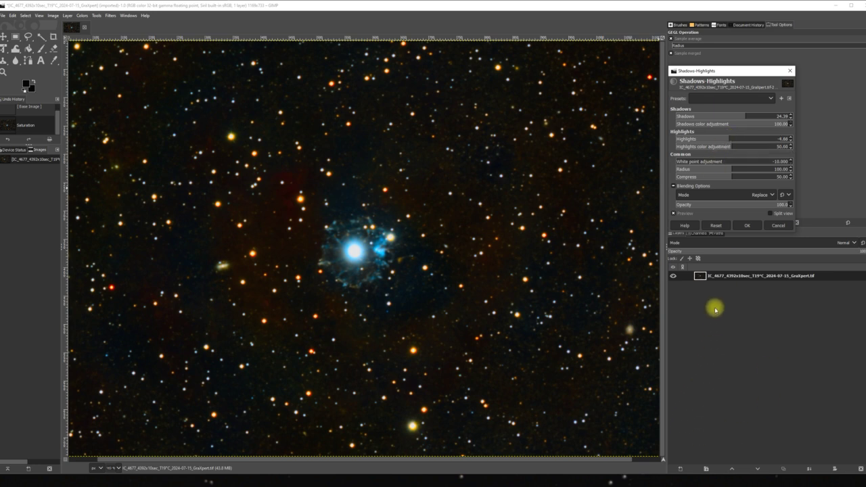
{"action": "left_click", "coordinate": [747, 227]}
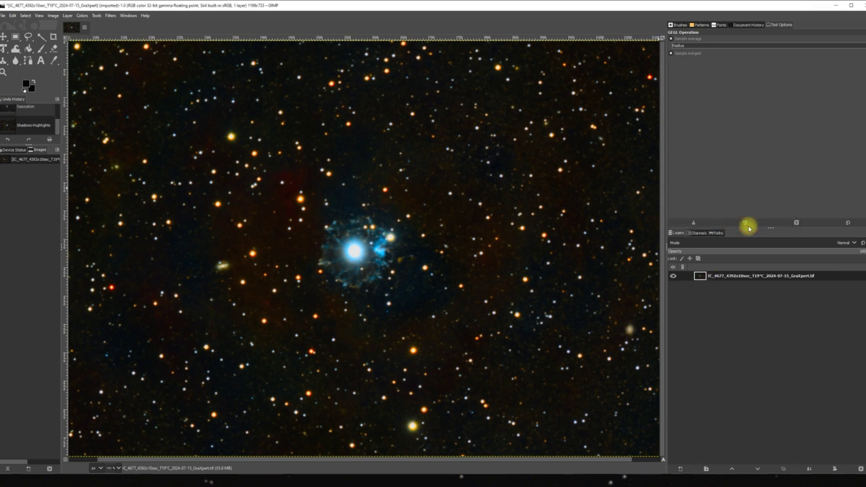
{"action": "left_click", "coordinate": [84, 16]}
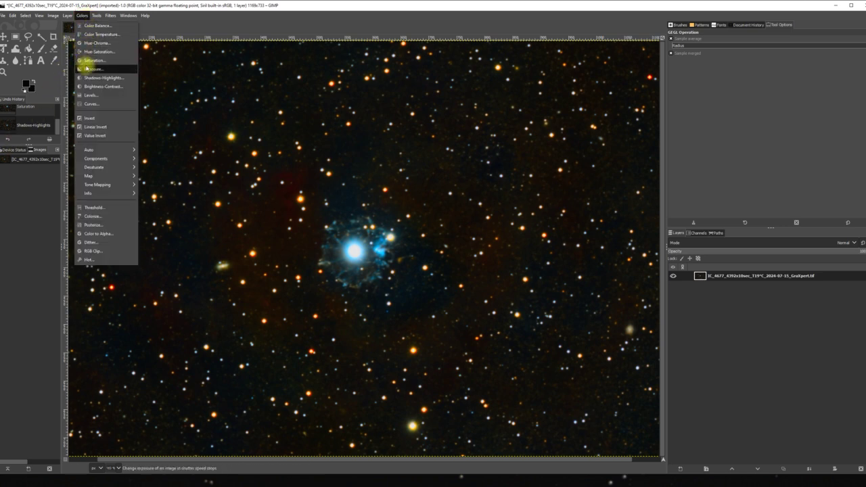
{"action": "left_click", "coordinate": [102, 86]}
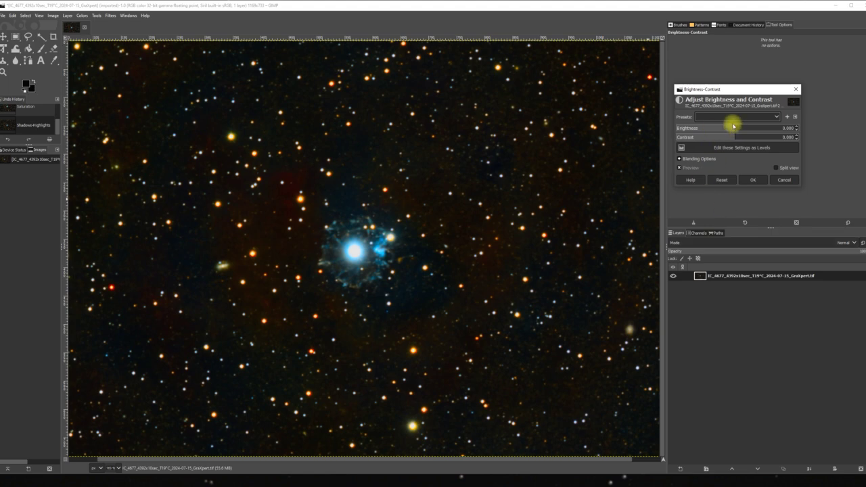
{"action": "mouse_move", "coordinate": [732, 126]}
{"action": "left_mouse_down"}
{"action": "mouse_move", "coordinate": [769, 120]}
{"action": "mouse_move", "coordinate": [648, 135]}
{"action": "mouse_move", "coordinate": [732, 130]}
{"action": "left_mouse_up"}
{"action": "left_click", "coordinate": [721, 179]}
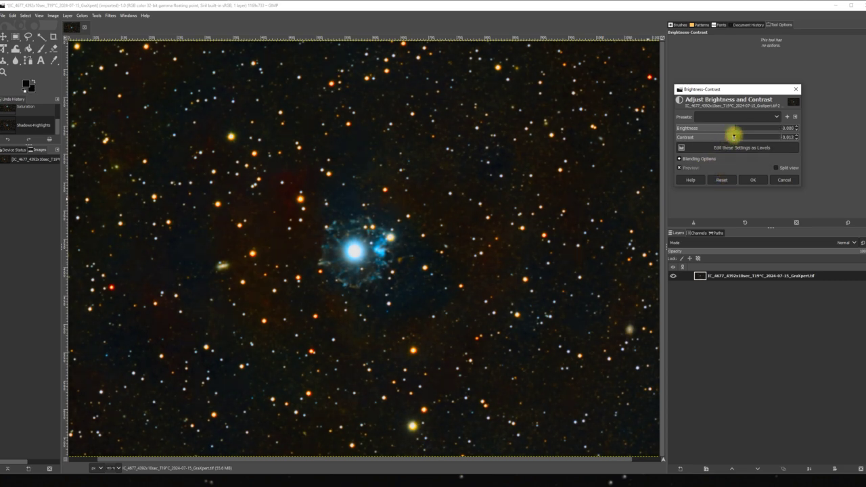
{"action": "left_click_drag", "start_coordinate": [733, 136], "coordinate": [738, 136]}
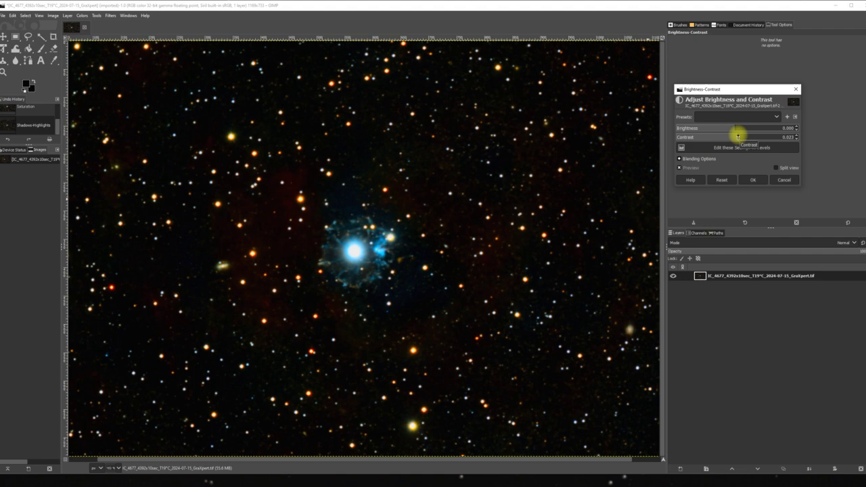
{"action": "mouse_move", "coordinate": [738, 137]}
{"action": "left_mouse_down"}
{"action": "mouse_move", "coordinate": [696, 138]}
{"action": "mouse_move", "coordinate": [734, 141]}
{"action": "mouse_move", "coordinate": [734, 151]}
{"action": "left_mouse_up"}
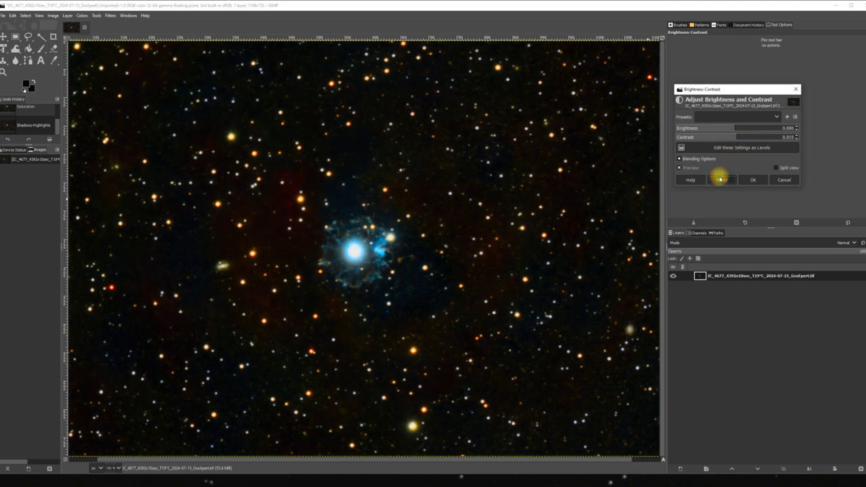
{"action": "left_click", "coordinate": [720, 180]}
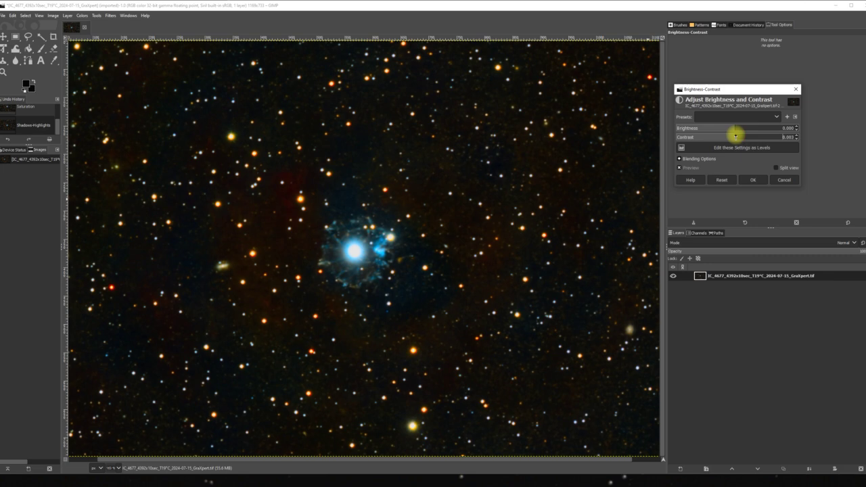
{"action": "left_click_drag", "start_coordinate": [736, 136], "coordinate": [733, 138]}
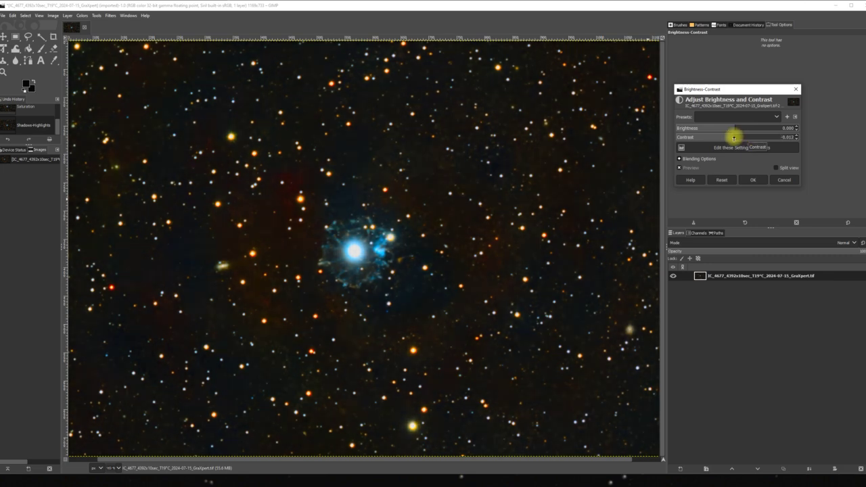
{"action": "left_click", "coordinate": [722, 180]}
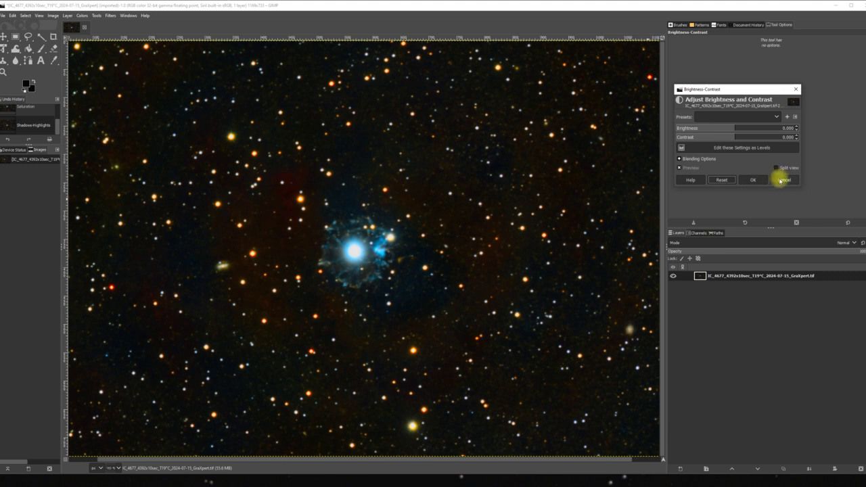
{"action": "left_click", "coordinate": [784, 180]}
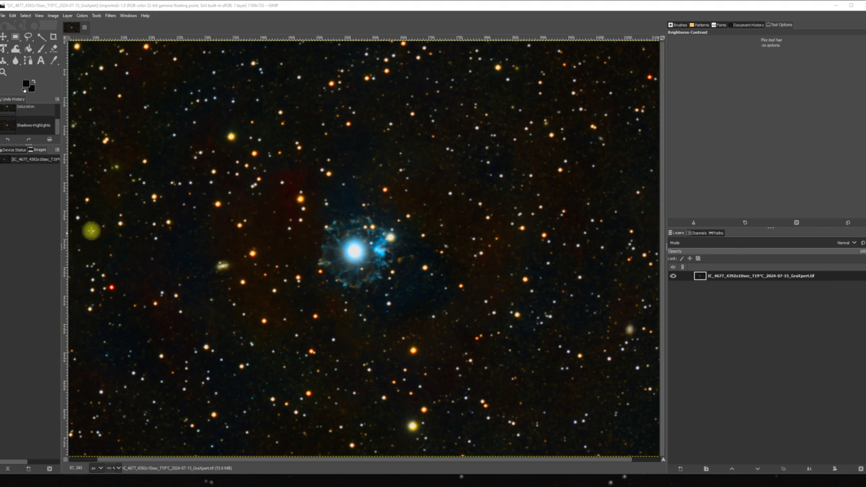
Apply a very mild Sharpen (Unsharp Mask) to the nebula image with radius 3 and the amount lowered to nearly zero.
{"action": "left_click", "coordinate": [108, 15]}
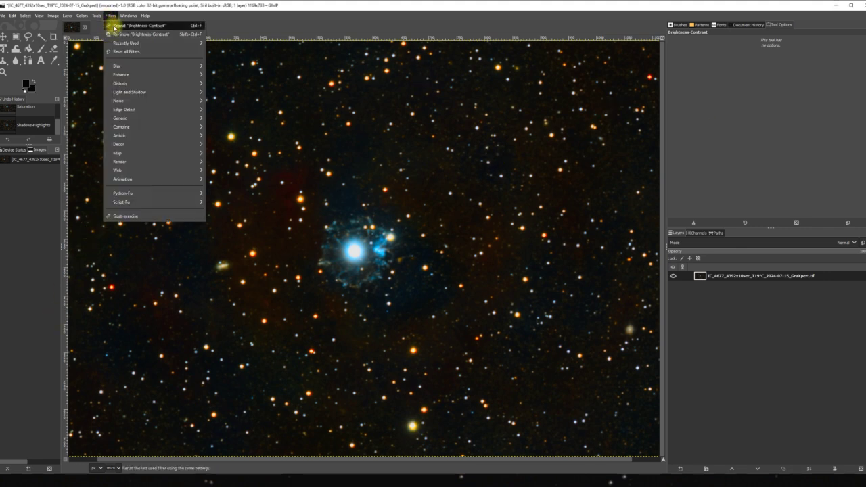
{"action": "mouse_move", "coordinate": [124, 75]}
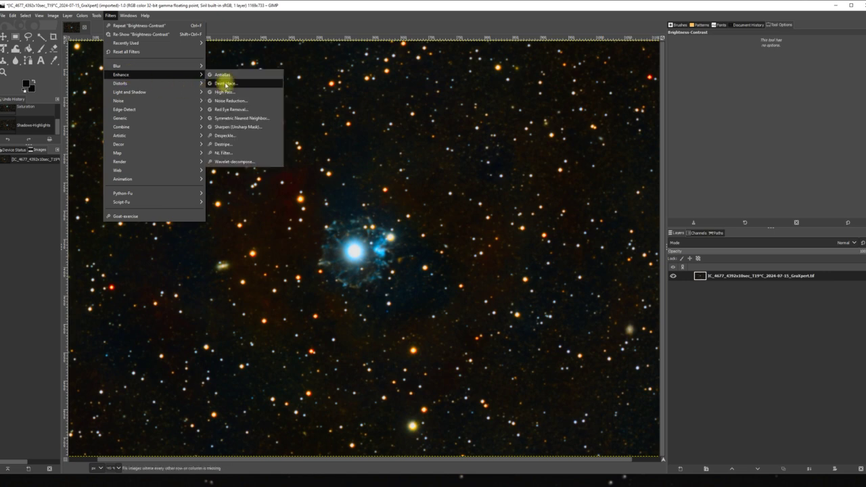
{"action": "left_click", "coordinate": [237, 127]}
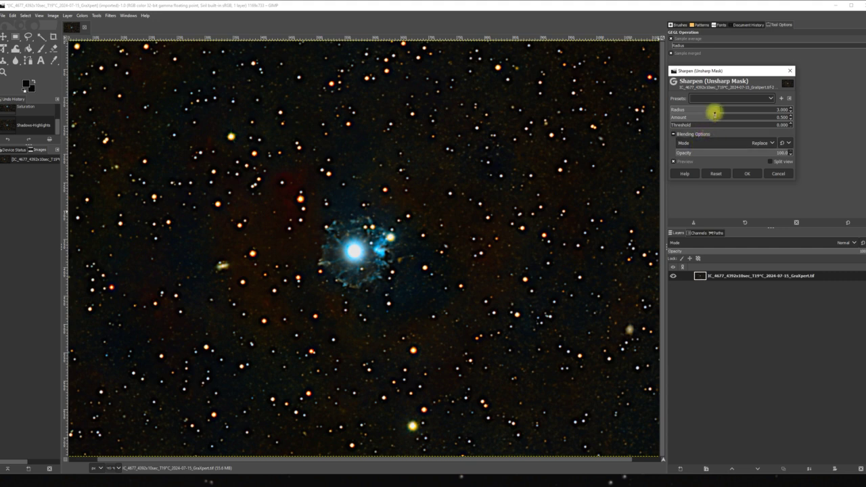
{"action": "left_click_drag", "start_coordinate": [711, 116], "coordinate": [681, 135]}
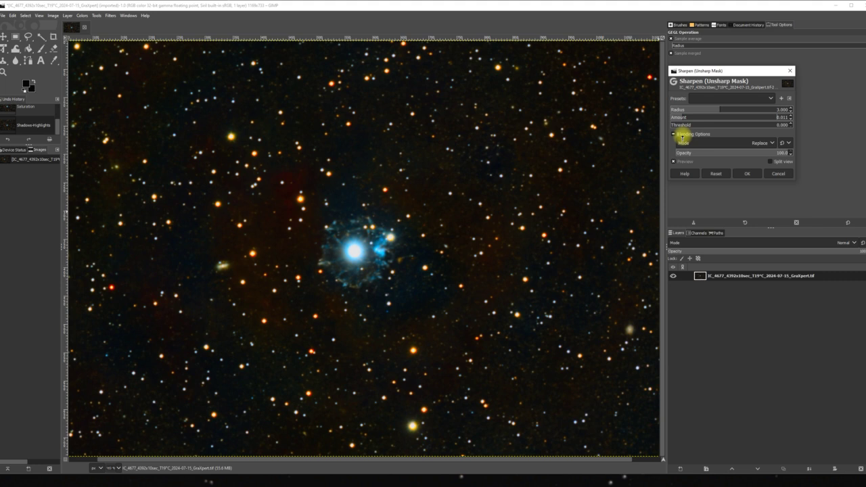
{"action": "mouse_move", "coordinate": [681, 135]}
{"action": "left_mouse_down"}
{"action": "mouse_move", "coordinate": [701, 136]}
{"action": "mouse_move", "coordinate": [688, 141]}
{"action": "left_mouse_up"}
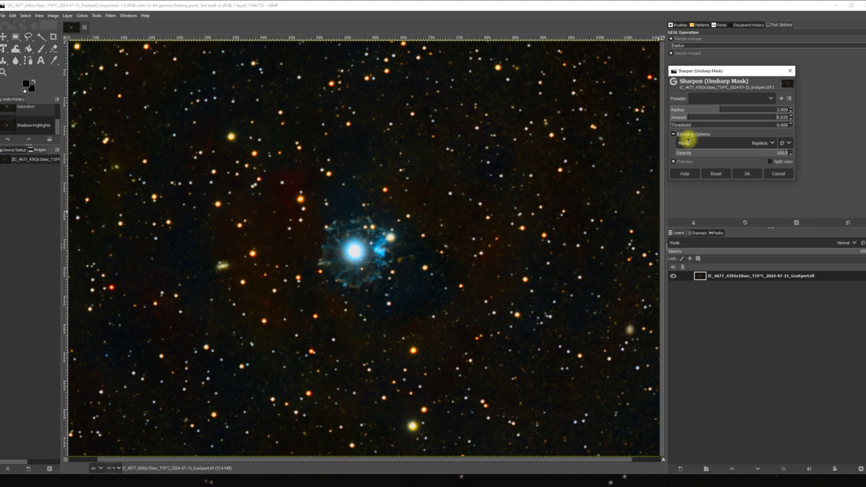
{"action": "left_click_drag", "start_coordinate": [688, 141], "coordinate": [682, 143]}
{"action": "left_click", "coordinate": [743, 173]}
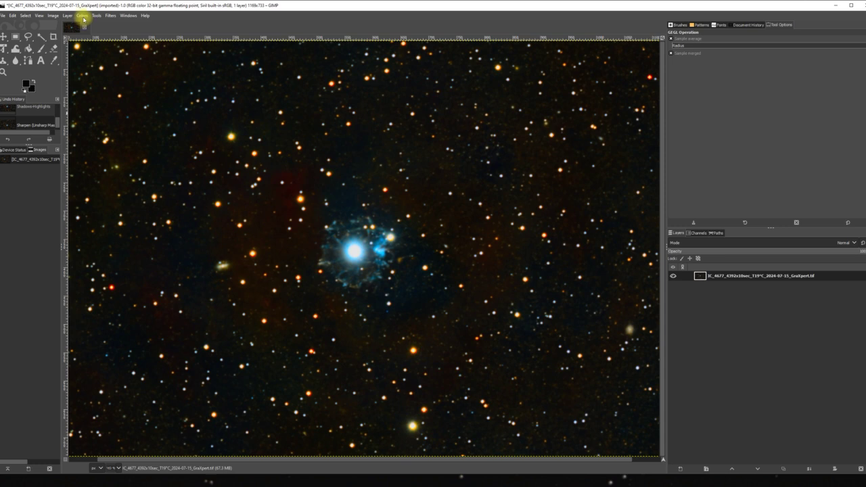
{"action": "left_click", "coordinate": [111, 15]}
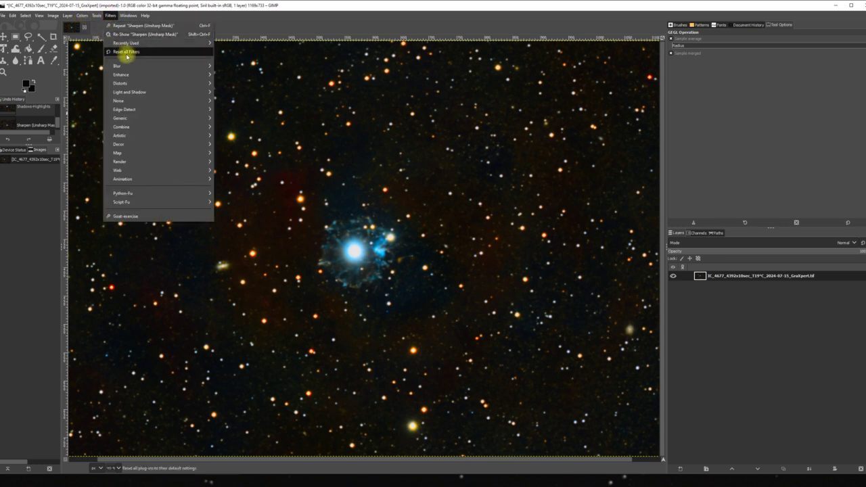
{"action": "mouse_move", "coordinate": [140, 74]}
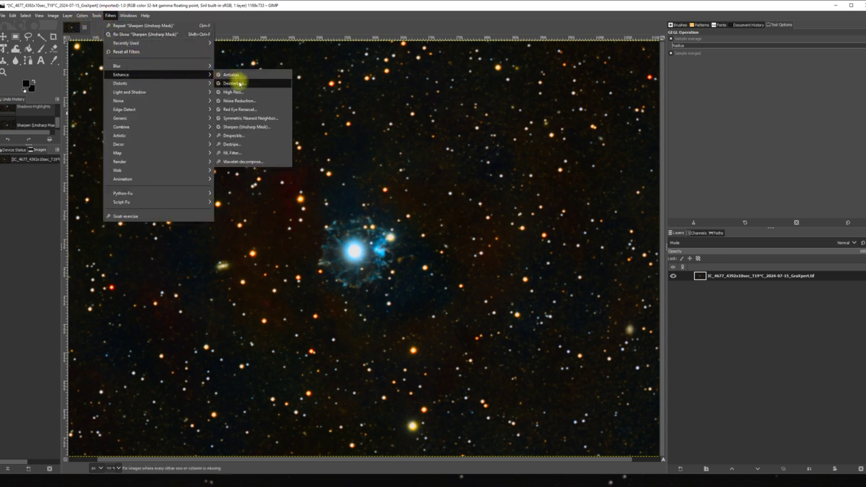
{"action": "left_click", "coordinate": [247, 100]}
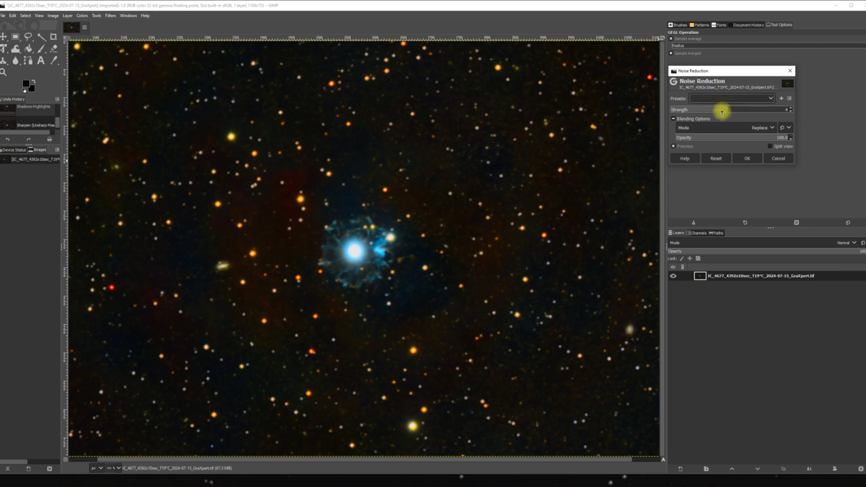
{"action": "left_click_drag", "start_coordinate": [725, 106], "coordinate": [679, 116]}
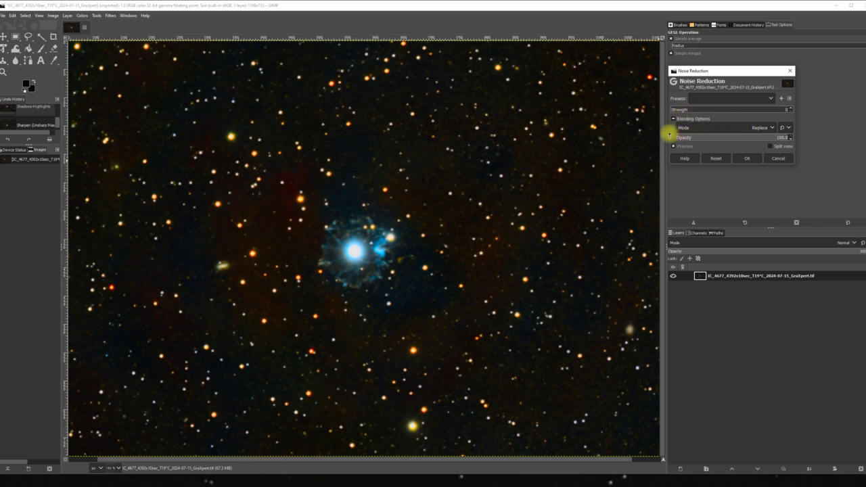
{"action": "left_click", "coordinate": [779, 158]}
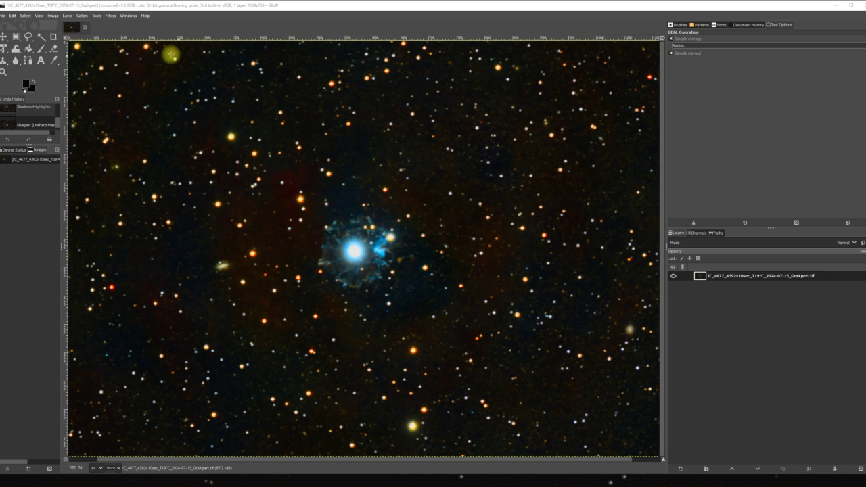
Export the image uncompressed over IC_4677_4392x10sec_T19°C_2024-07-15_GraXpert.tif in the TIFF folder, and quit GIMP discarding the unsaved changes.
{"action": "left_click", "coordinate": [3, 16]}
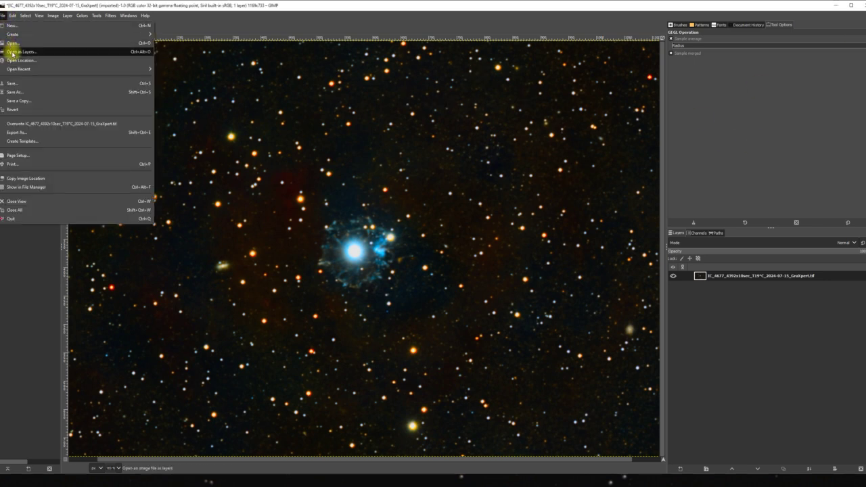
{"action": "left_click", "coordinate": [22, 138]}
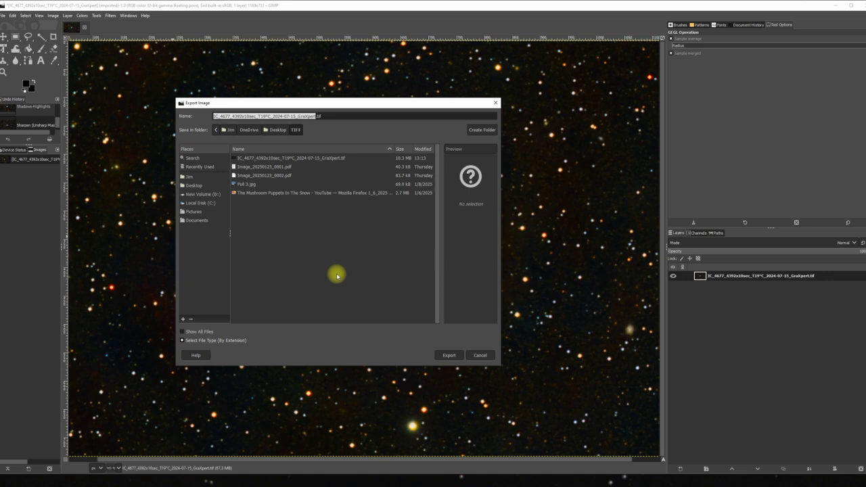
{"action": "left_click", "coordinate": [452, 354]}
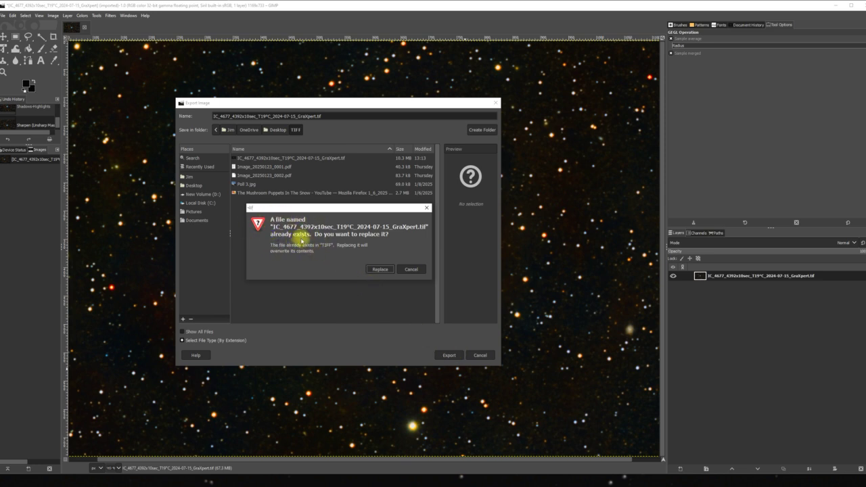
{"action": "left_click", "coordinate": [373, 268]}
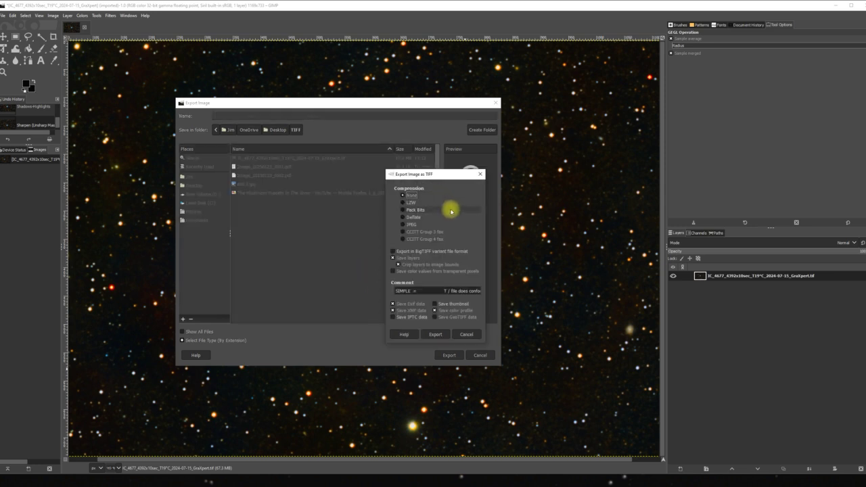
{"action": "left_click", "coordinate": [434, 334]}
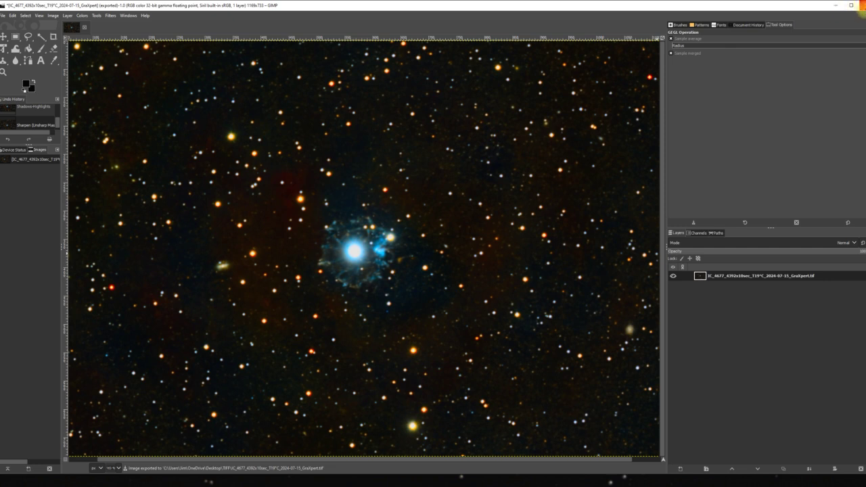
{"action": "left_click", "coordinate": [860, 5]}
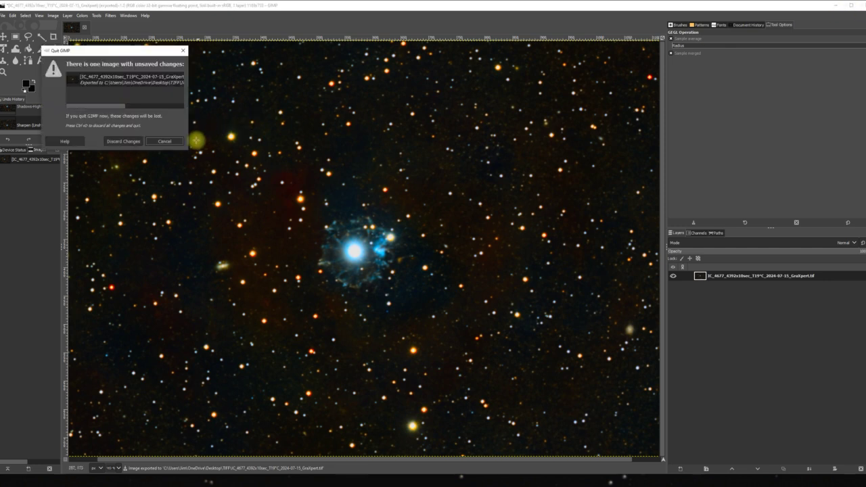
{"action": "left_click", "coordinate": [130, 140]}
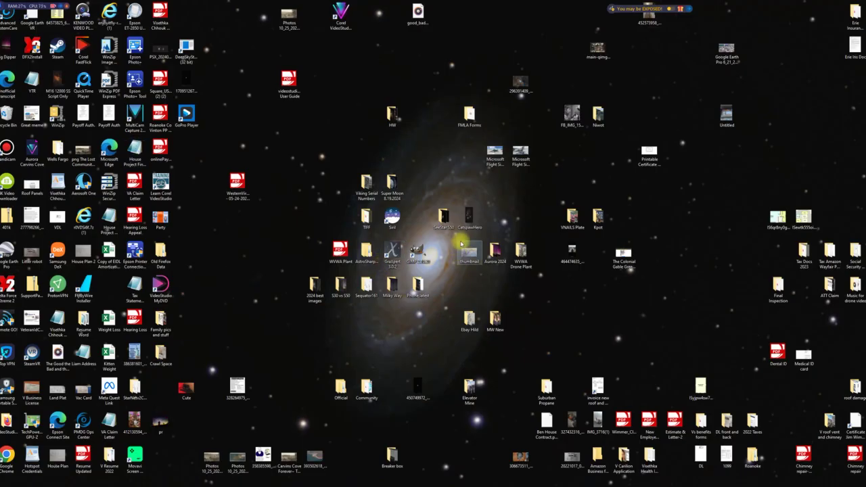
Launch AstroSharp from the nested AstroSharp-DualPSF folders on the desktop, close the folder and maximize the Deep Sky DeTools window.
{"action": "double_click", "coordinate": [363, 254]}
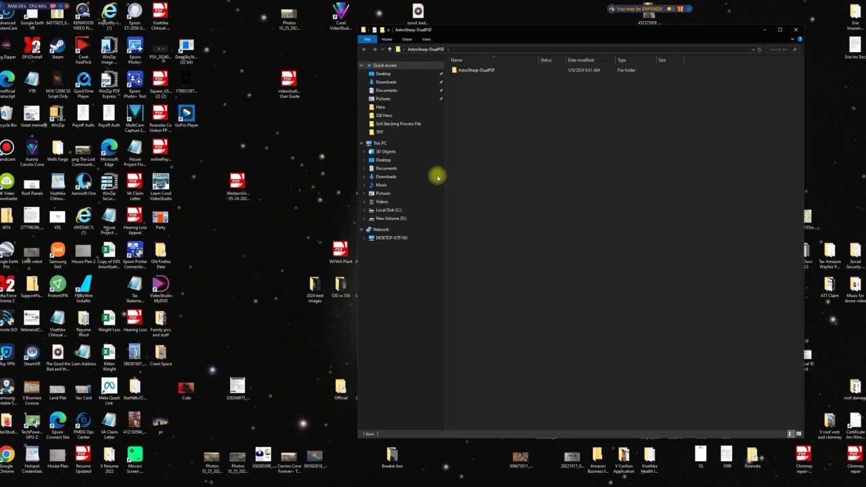
{"action": "left_click", "coordinate": [470, 75]}
{"action": "double_click", "coordinate": [470, 77]}
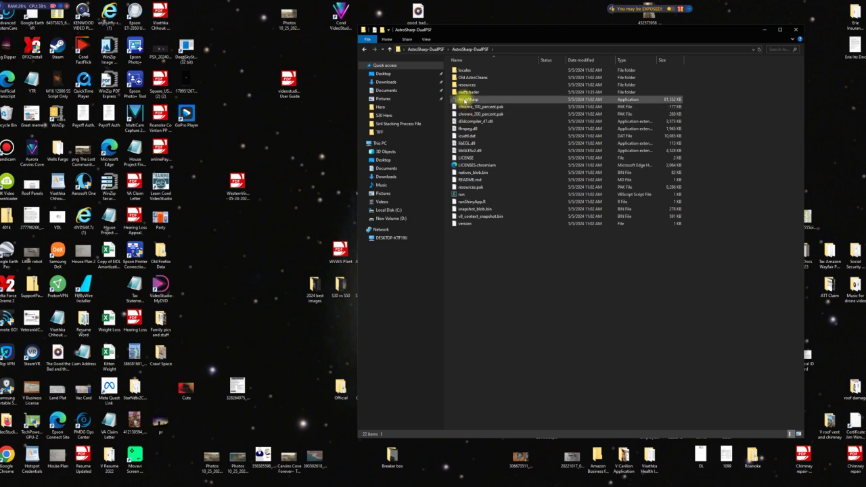
{"action": "double_click", "coordinate": [465, 99]}
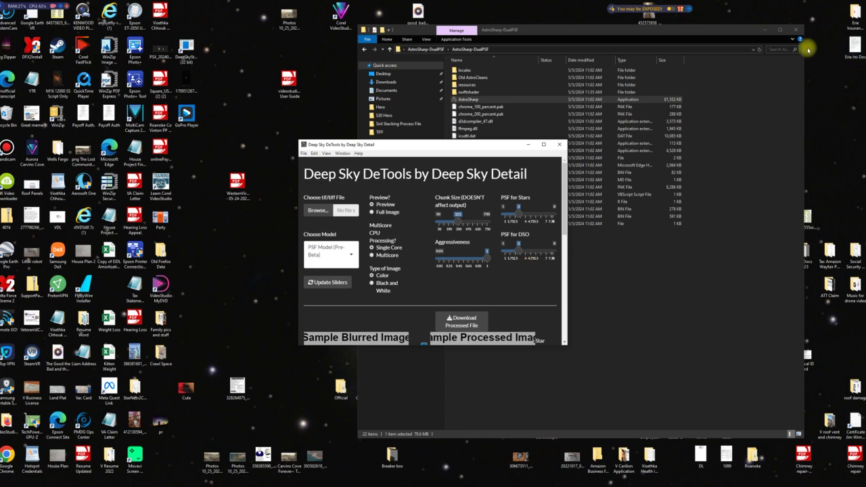
{"action": "left_click", "coordinate": [799, 29]}
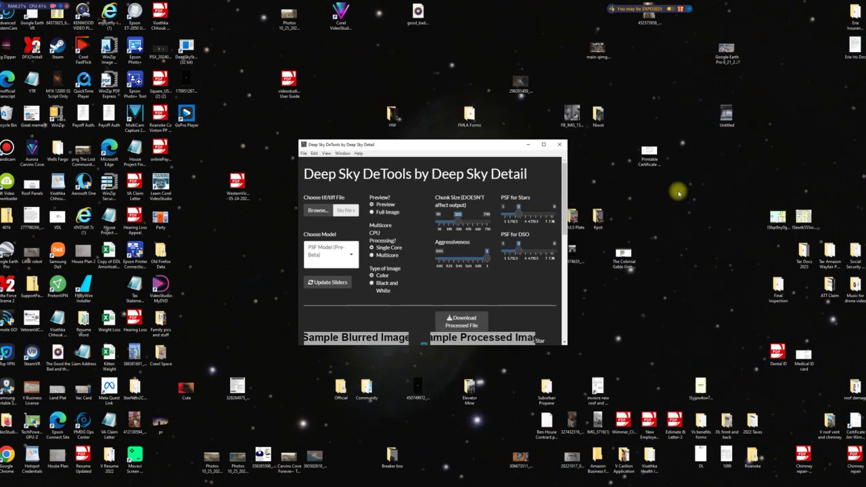
{"action": "left_click", "coordinate": [545, 146]}
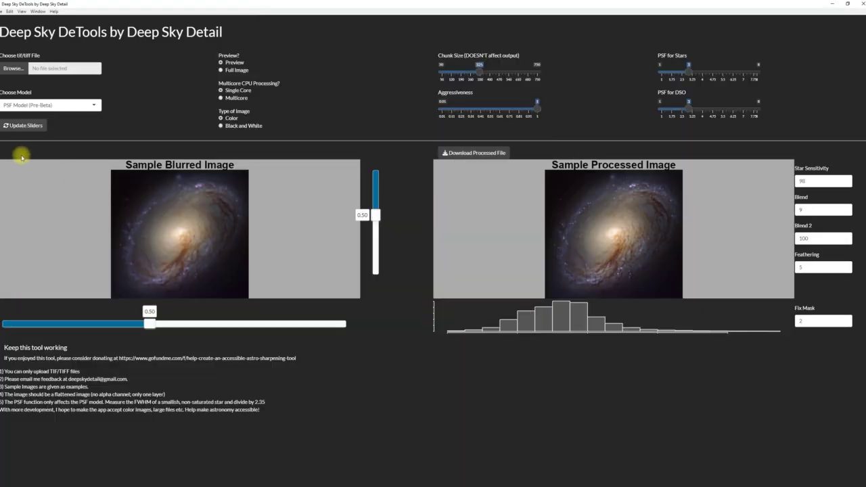
Choose the Second Beta sharpening model and set processing to Full Image instead of a preview.
{"action": "left_click", "coordinate": [90, 108]}
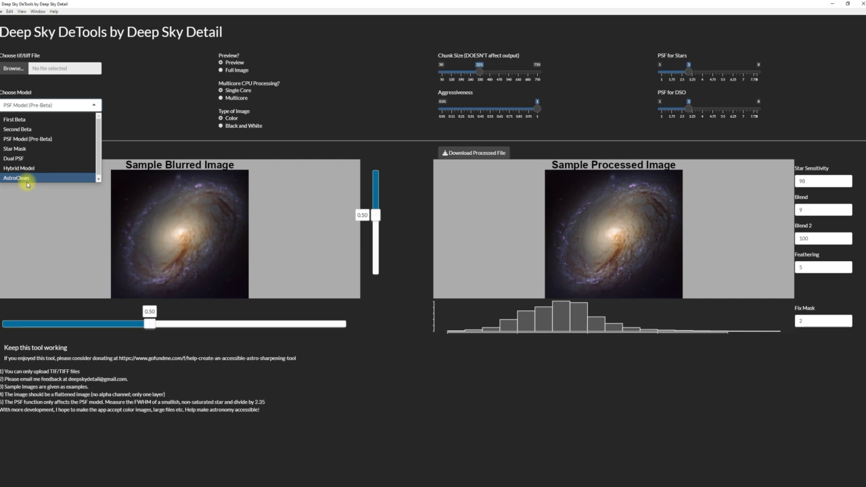
{"action": "left_click", "coordinate": [44, 129]}
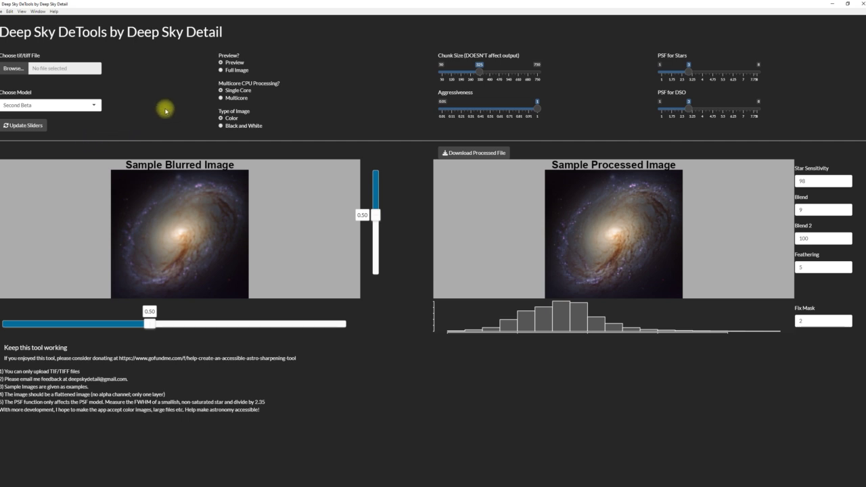
{"action": "left_click", "coordinate": [220, 70]}
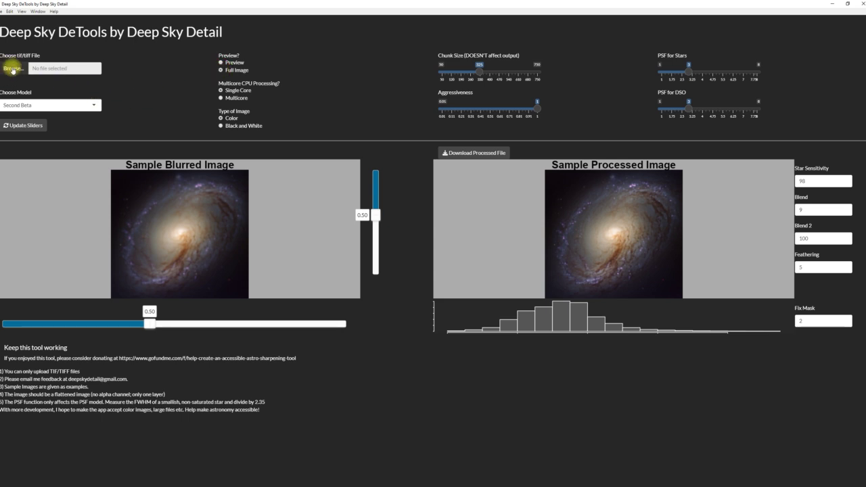
Load the exported IC_4677_4392x10sec_T19°C_2024-07-15_GraXpert image from the TIFF folder.
{"action": "left_click", "coordinate": [12, 69]}
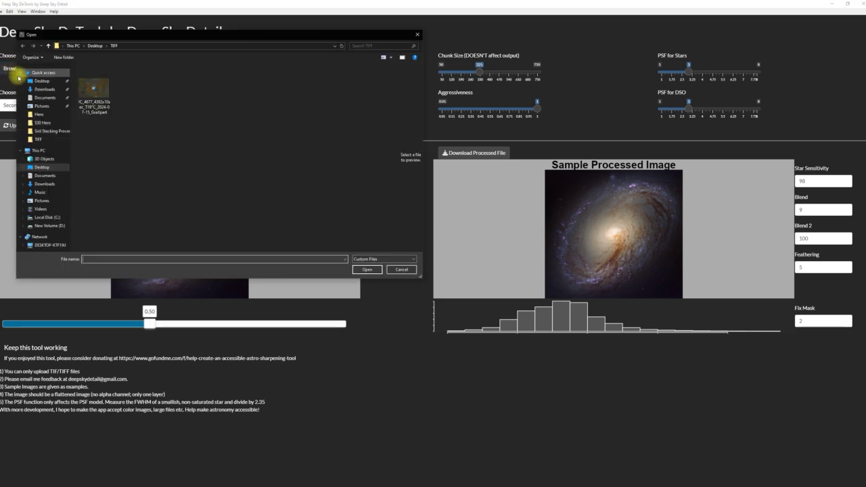
{"action": "double_click", "coordinate": [107, 107]}
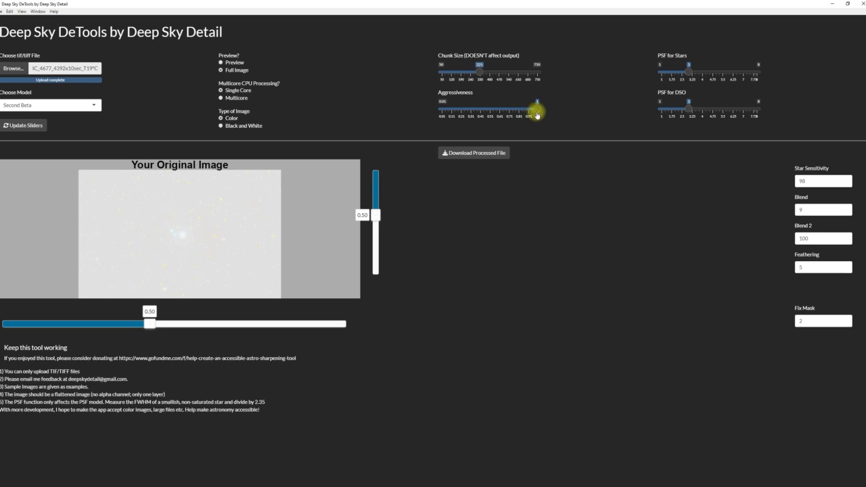
Set Aggressiveness to 1, PSF for DSO to 8 and PSF for Stars to 2.75, and process the image with these settings.
{"action": "left_click_drag", "start_coordinate": [536, 113], "coordinate": [443, 115]}
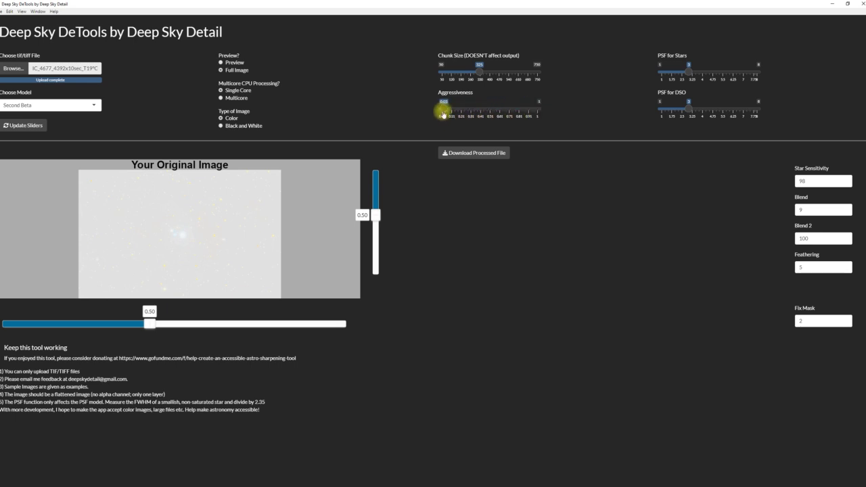
{"action": "left_click_drag", "start_coordinate": [443, 113], "coordinate": [545, 118]}
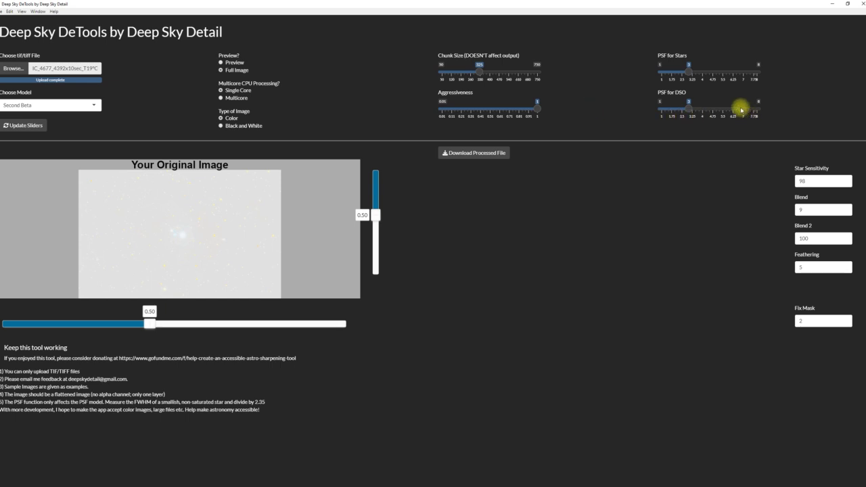
{"action": "left_click_drag", "start_coordinate": [688, 109], "coordinate": [758, 109]}
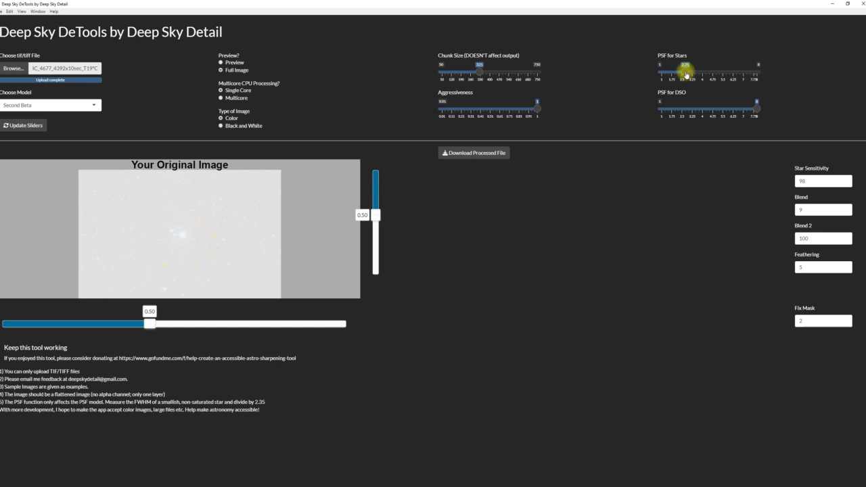
{"action": "mouse_move", "coordinate": [686, 74]}
{"action": "left_mouse_down"}
{"action": "mouse_move", "coordinate": [679, 67]}
{"action": "mouse_move", "coordinate": [684, 84]}
{"action": "left_mouse_up"}
{"action": "left_click", "coordinate": [37, 133]}
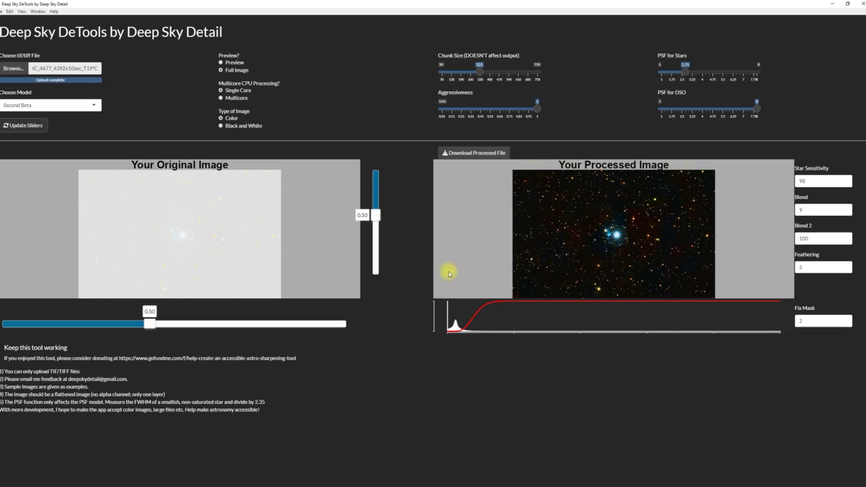
Save the processed image as Processed_2025-01-27 in the TIFF folder and close Deep Sky DeTools.
{"action": "left_click", "coordinate": [475, 153]}
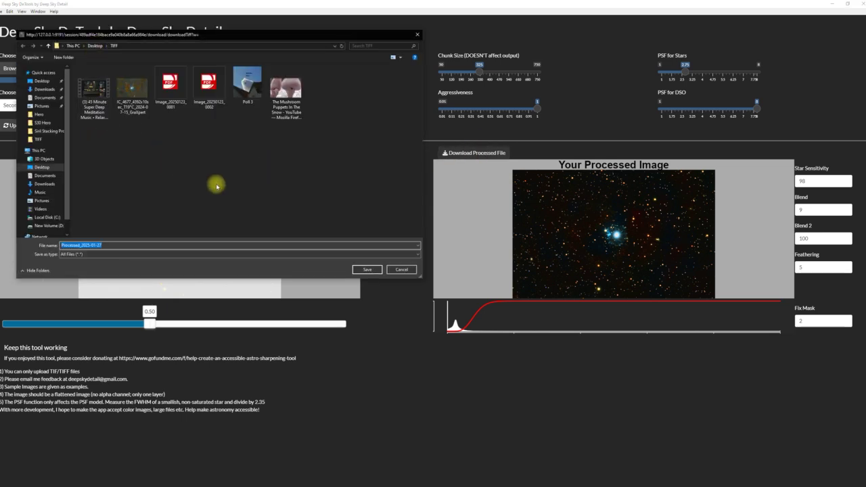
{"action": "left_click", "coordinate": [368, 270]}
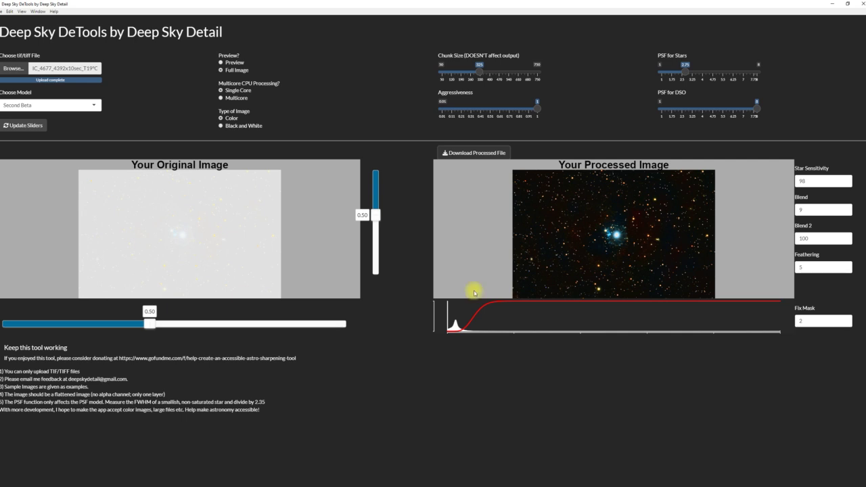
{"action": "left_click", "coordinate": [860, 4]}
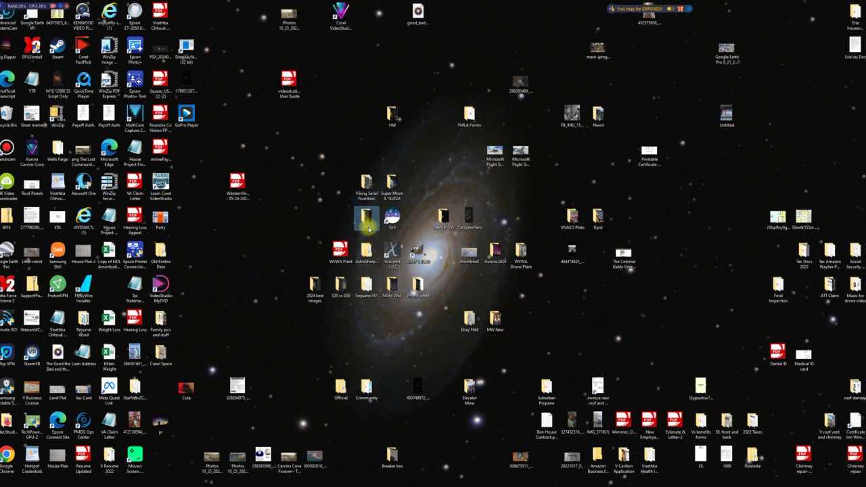
Open the original IC 4677 GraXpert image and Processed_2025-01-27 from the desktop's TIFF folder in Windows Photo Viewer, placed side by side.
{"action": "double_click", "coordinate": [369, 223]}
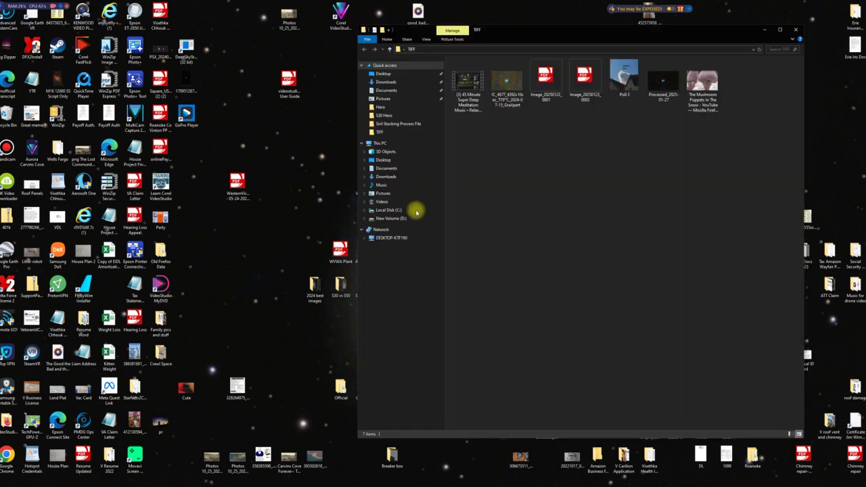
{"action": "double_click", "coordinate": [492, 67]}
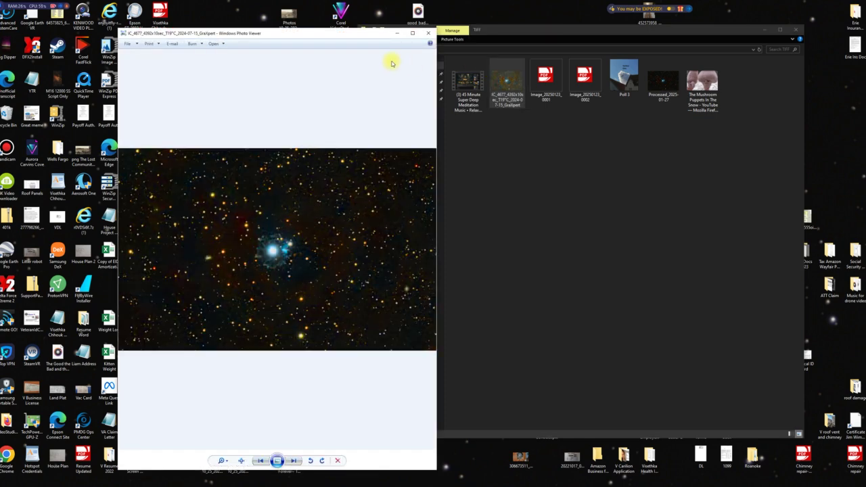
{"action": "left_click_drag", "start_coordinate": [323, 34], "coordinate": [258, 27]}
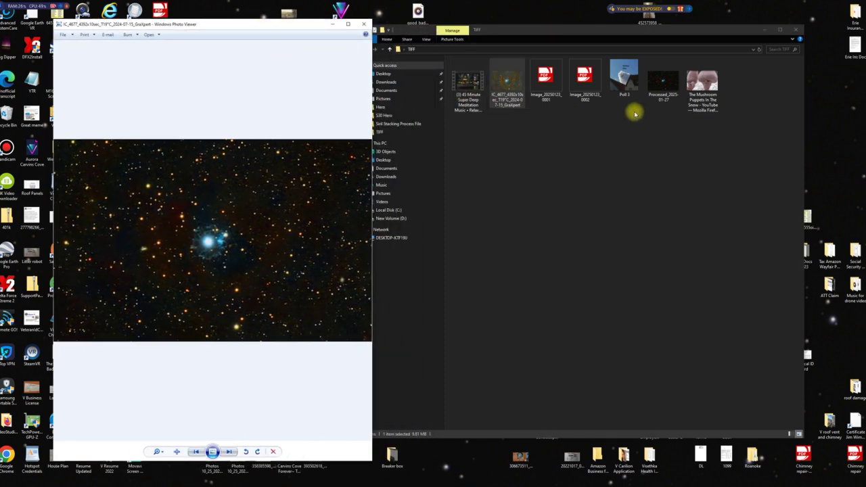
{"action": "double_click", "coordinate": [663, 83]}
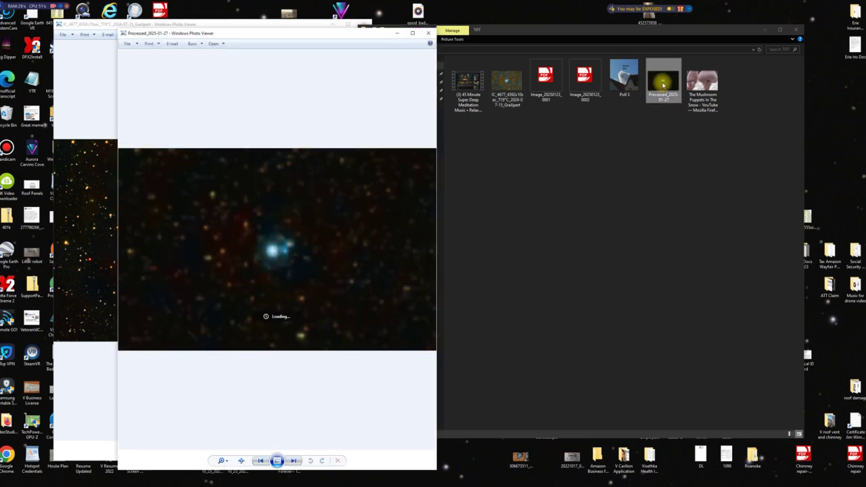
{"action": "left_click_drag", "start_coordinate": [300, 35], "coordinate": [538, 28]}
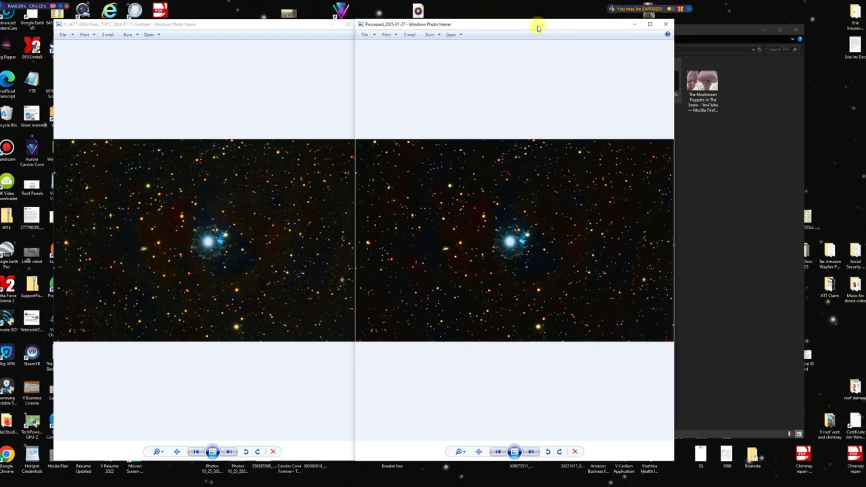
Compare the nebula and star detail in the original and sharpened images at matching magnification, and close both viewer windows.
{"action": "scroll", "coordinate": [213, 259], "scroll_direction": "up", "scroll_amount": 3}
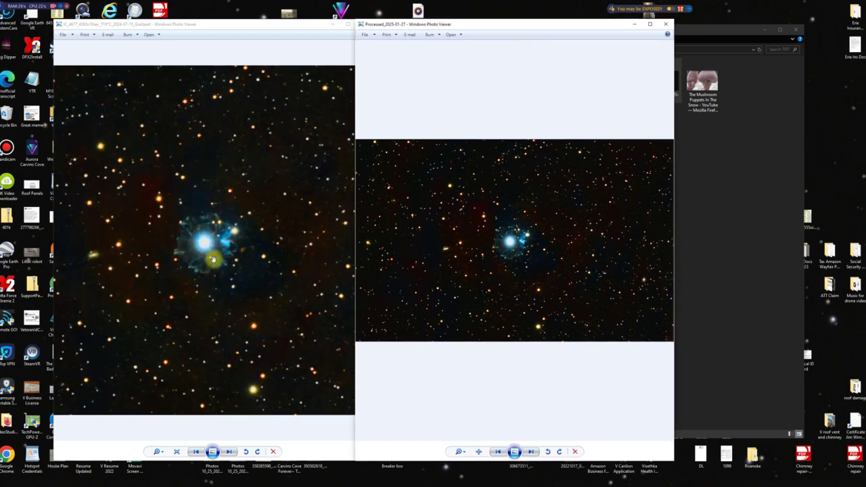
{"action": "scroll", "coordinate": [213, 259], "scroll_direction": "up", "scroll_amount": 2}
{"action": "scroll", "coordinate": [609, 256], "scroll_direction": "up", "scroll_amount": 3}
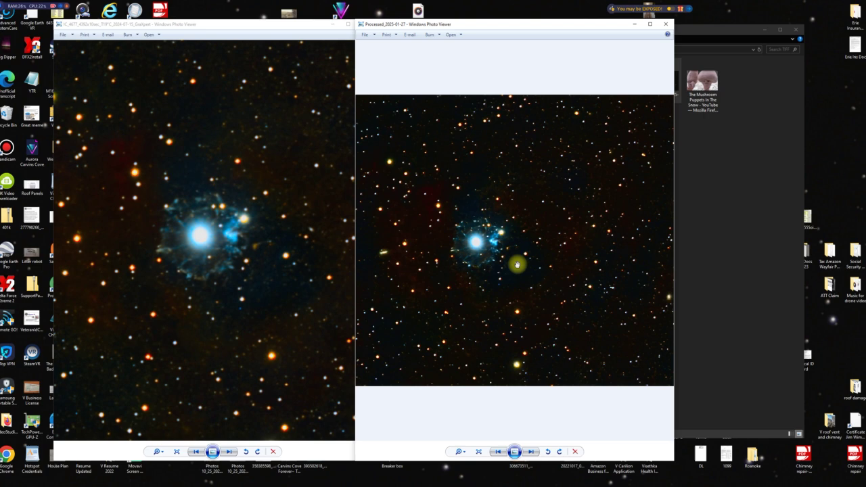
{"action": "scroll", "coordinate": [517, 264], "scroll_direction": "up", "scroll_amount": 4}
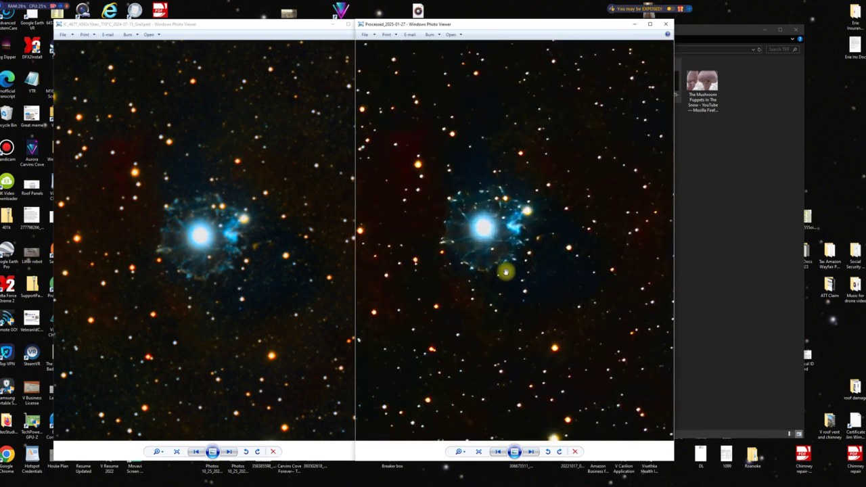
{"action": "left_click_drag", "start_coordinate": [491, 282], "coordinate": [518, 294]}
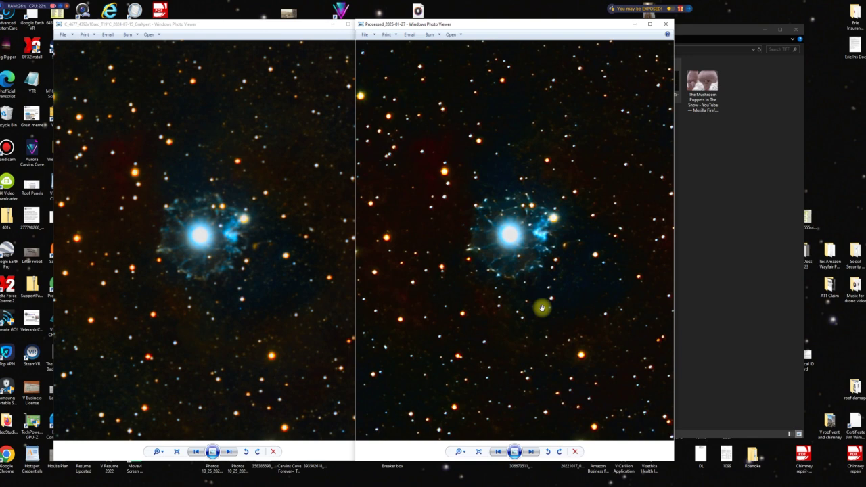
{"action": "scroll", "coordinate": [503, 284], "scroll_direction": "up", "scroll_amount": 2}
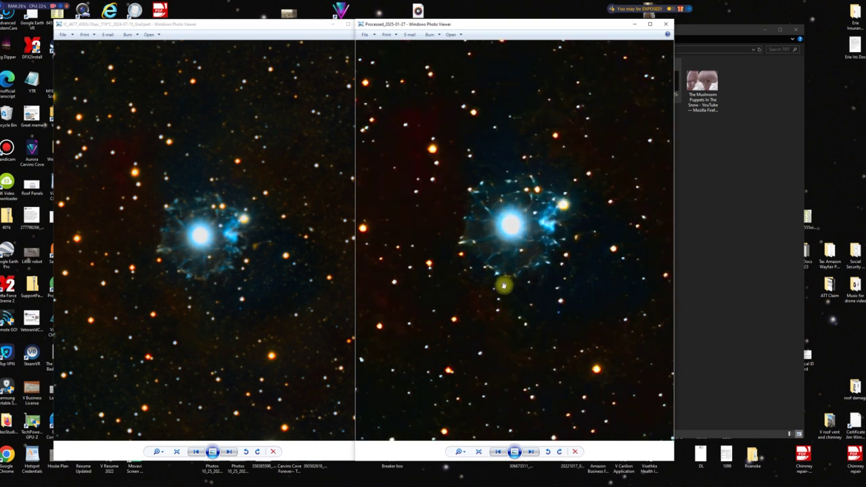
{"action": "scroll", "coordinate": [223, 274], "scroll_direction": "up", "scroll_amount": 2}
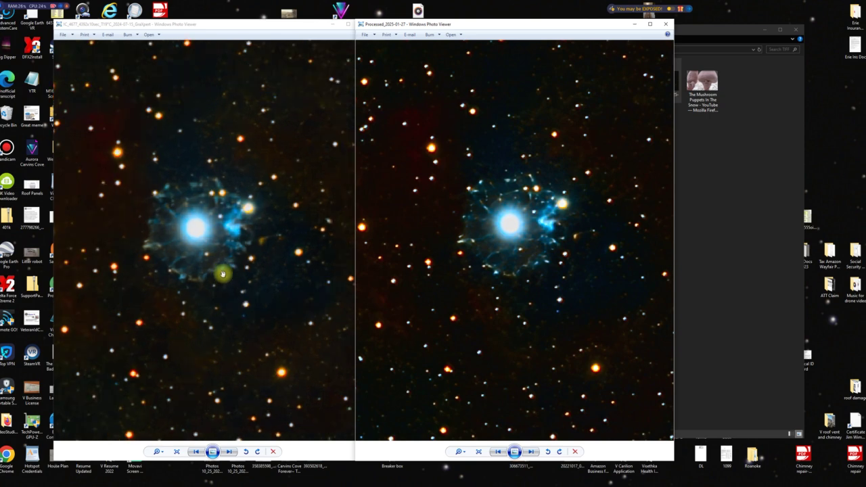
{"action": "scroll", "coordinate": [225, 273], "scroll_direction": "up", "scroll_amount": 1}
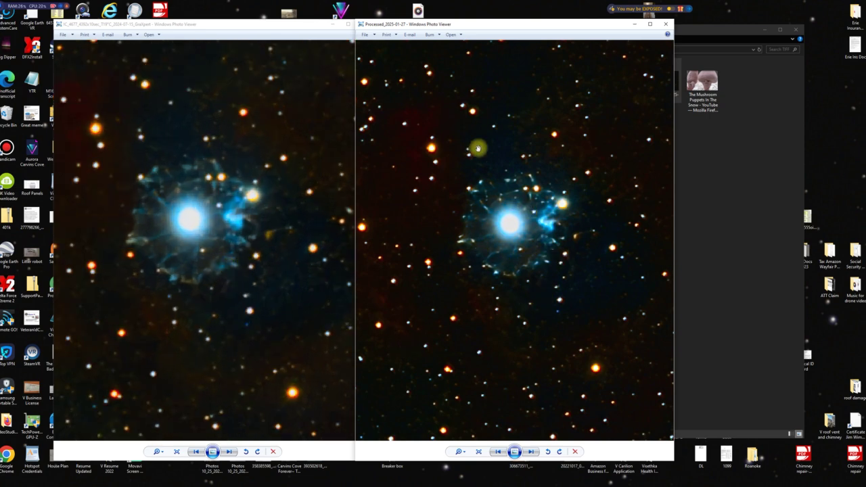
{"action": "scroll", "coordinate": [481, 329], "scroll_direction": "up", "scroll_amount": 1}
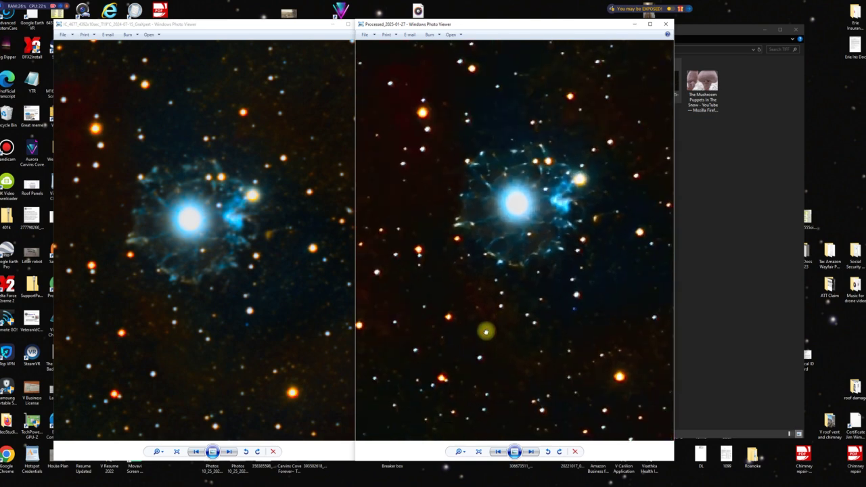
{"action": "left_click_drag", "start_coordinate": [485, 331], "coordinate": [491, 348]}
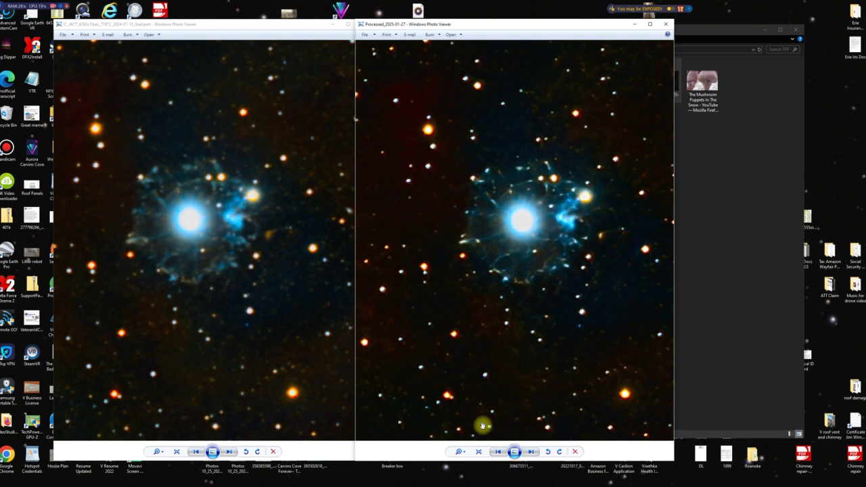
{"action": "left_click", "coordinate": [289, 29]}
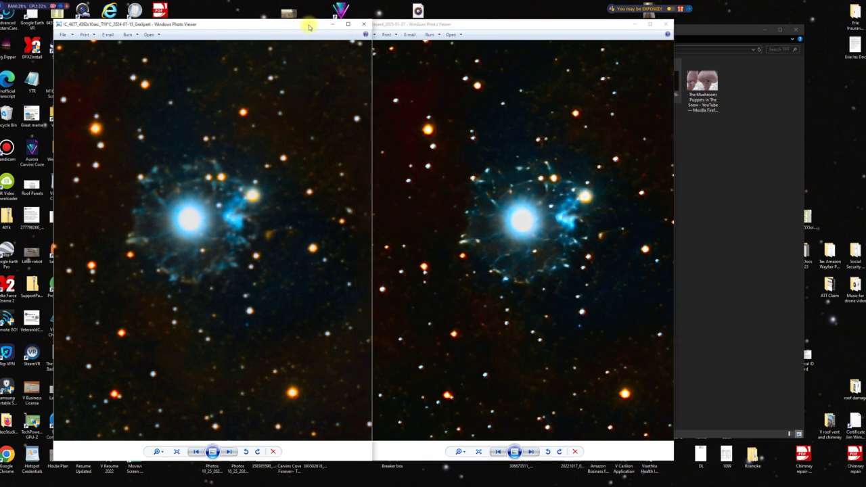
{"action": "left_click", "coordinate": [364, 25]}
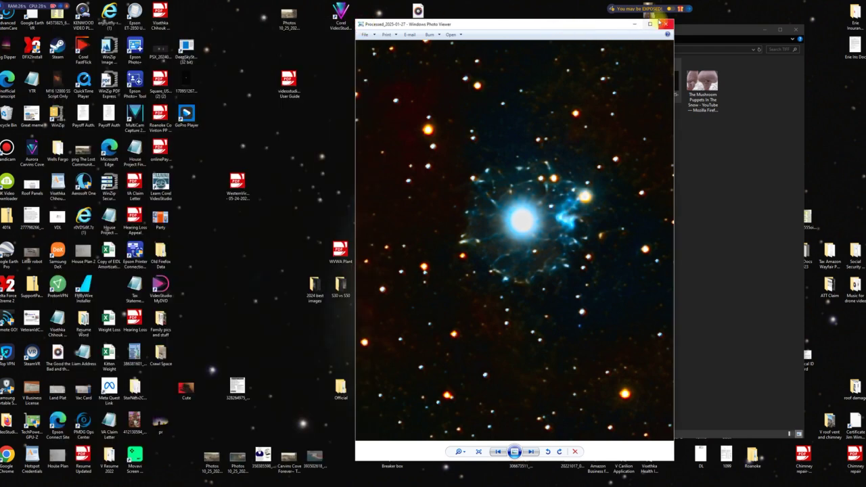
{"action": "left_click", "coordinate": [663, 26]}
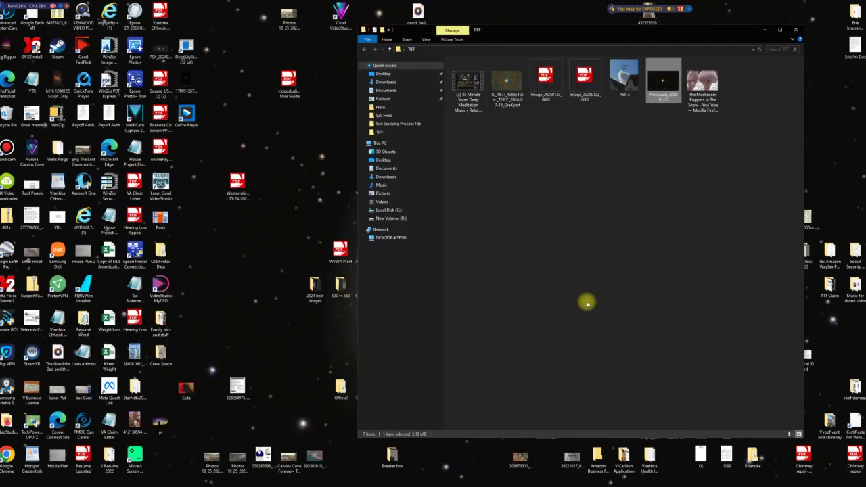
Delete the unsharpened IC_4677_4392x10sec_T19°C_2024-07-15_GraXpert file from the TIFF folder and close the folder.
{"action": "left_click", "coordinate": [501, 82]}
{"action": "right_click", "coordinate": [501, 82]}
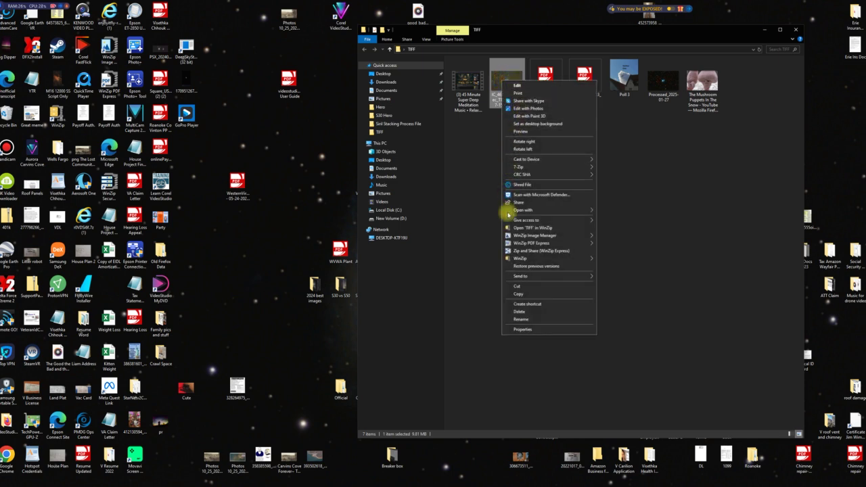
{"action": "left_click", "coordinate": [519, 311]}
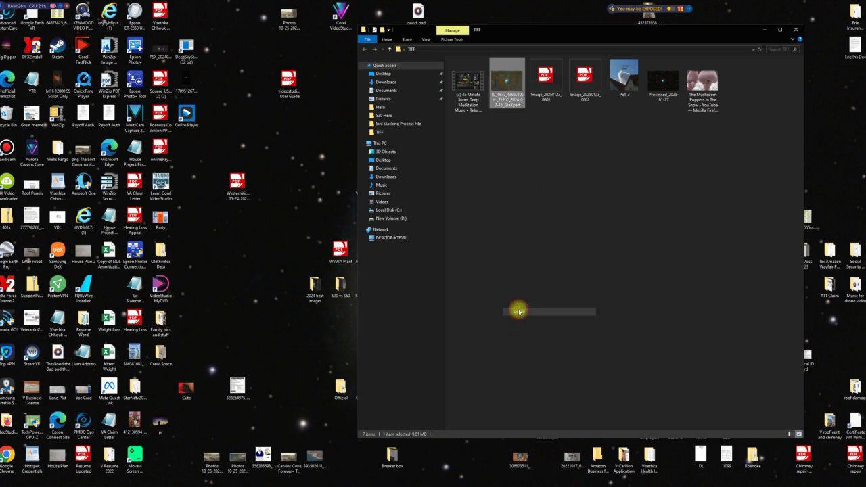
{"action": "left_click", "coordinate": [800, 30]}
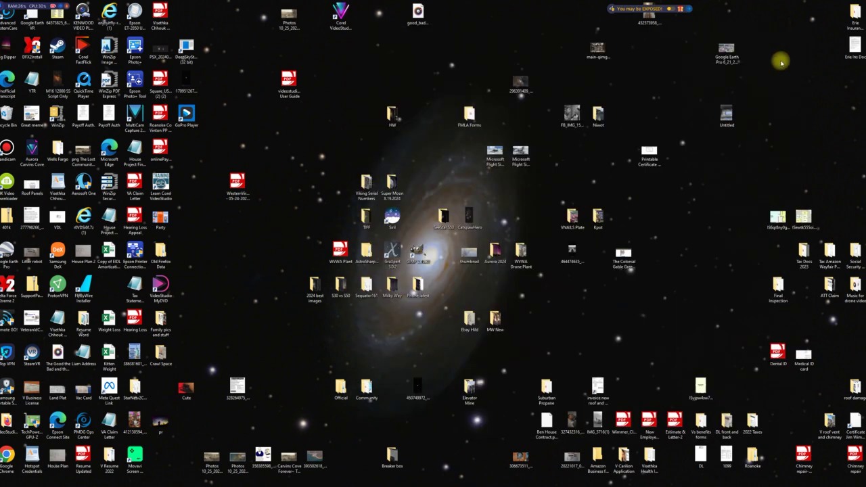
Launch GIMP and open Processed_2025-01-27.tif from the desktop's TIFF folder.
{"action": "left_click", "coordinate": [416, 254]}
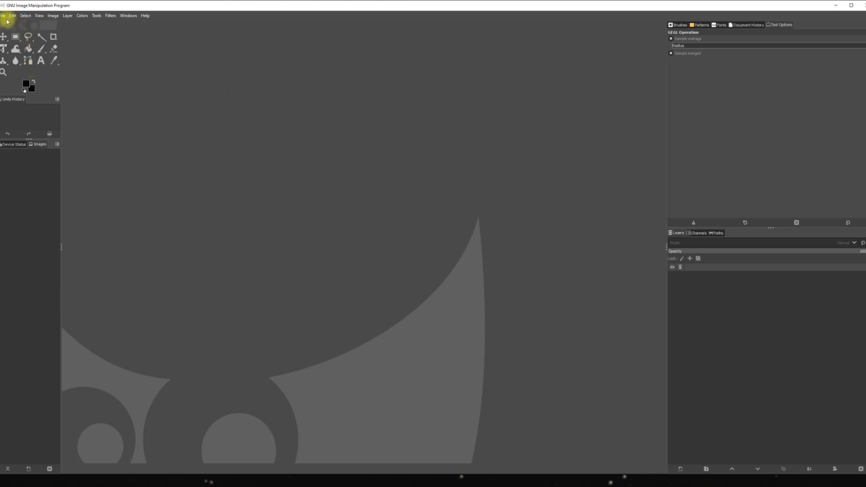
{"action": "left_click", "coordinate": [3, 16]}
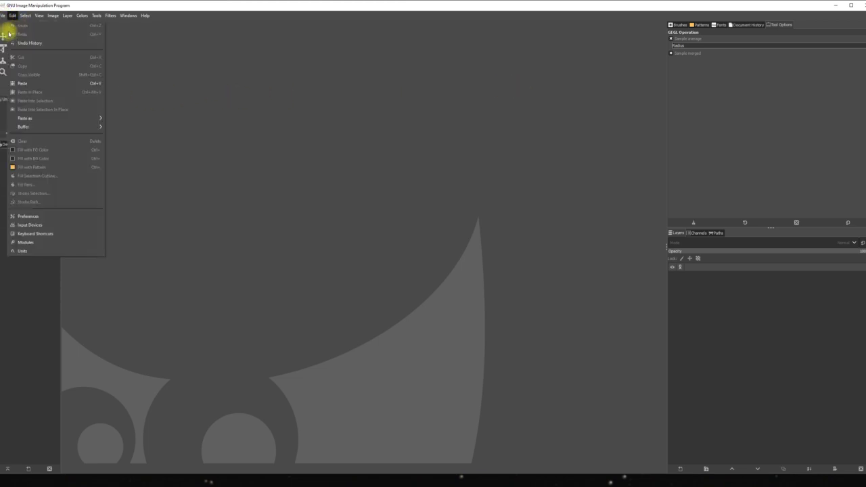
{"action": "left_click", "coordinate": [11, 42]}
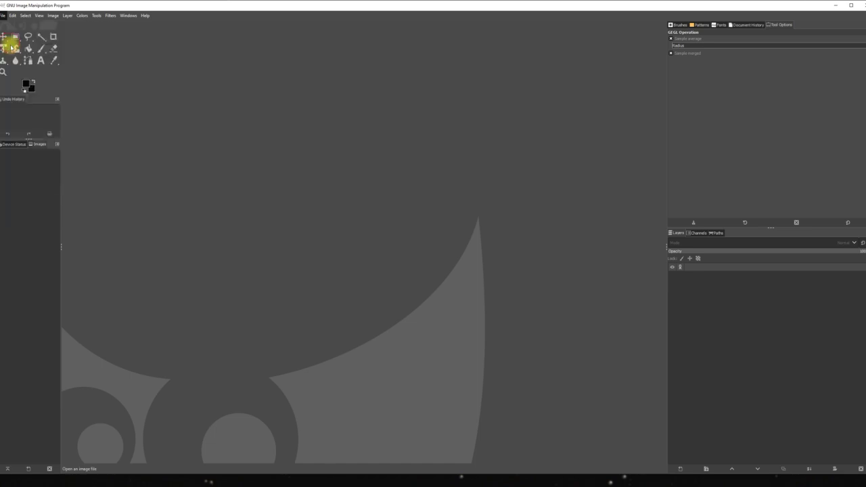
{"action": "left_click", "coordinate": [21, 71]}
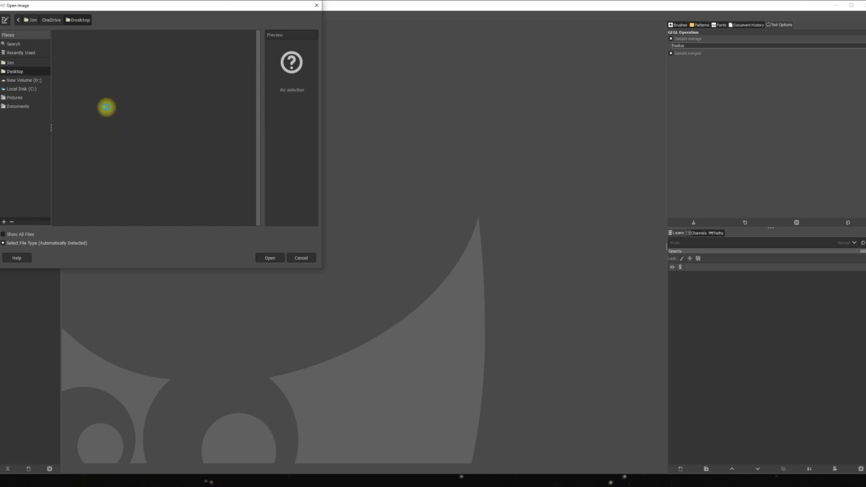
{"action": "scroll", "coordinate": [110, 120], "scroll_direction": "down", "scroll_amount": 5}
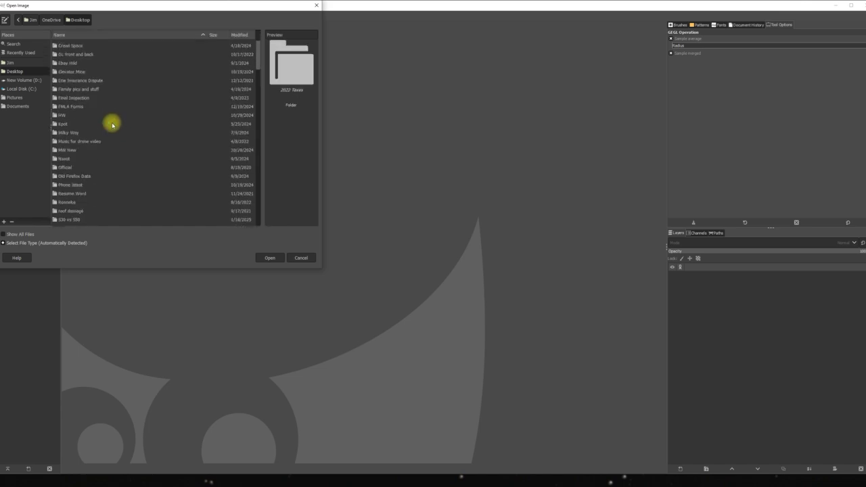
{"action": "scroll", "coordinate": [115, 121], "scroll_direction": "down", "scroll_amount": 6}
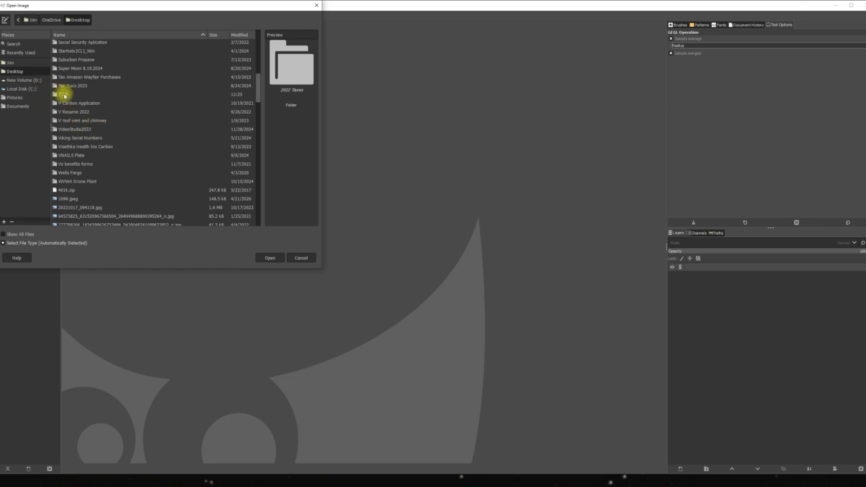
{"action": "double_click", "coordinate": [64, 95]}
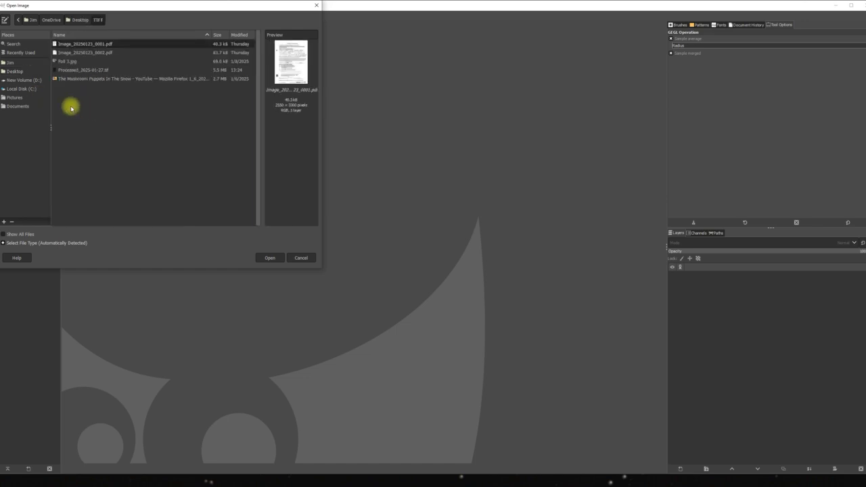
{"action": "double_click", "coordinate": [98, 71]}
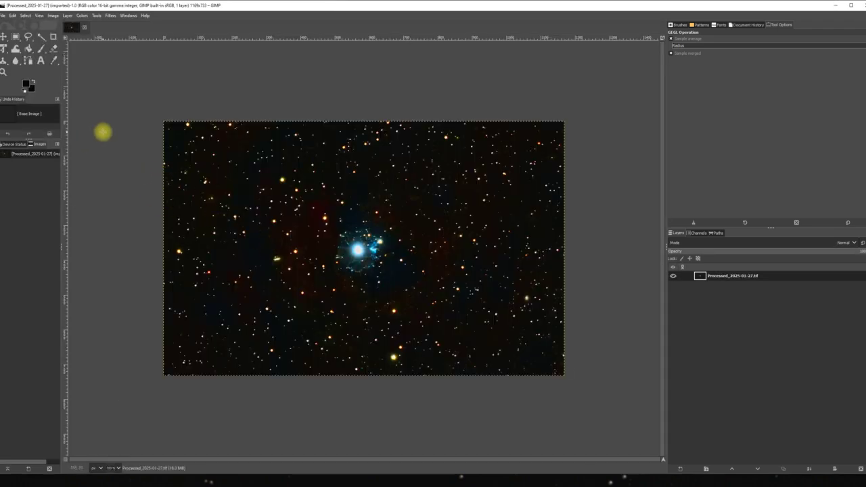
Fill the window with the image and boost its colour by applying Saturation with a scale of about 2.09.
{"action": "left_click", "coordinate": [40, 15]}
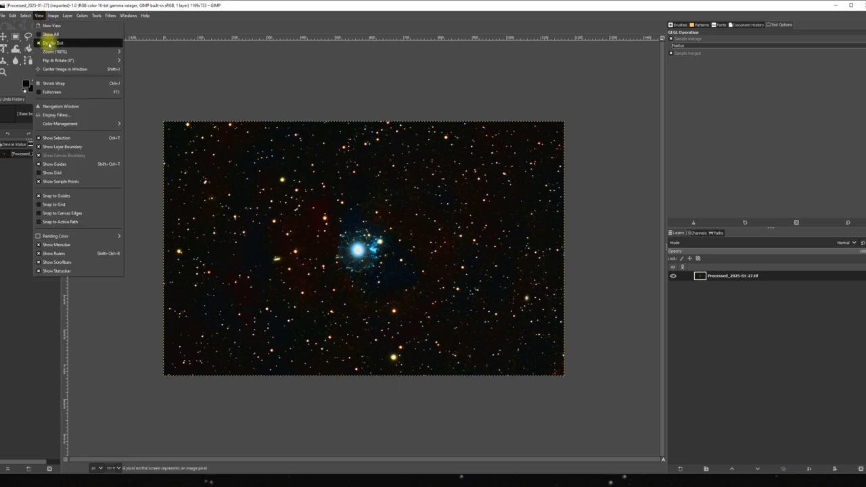
{"action": "mouse_move", "coordinate": [51, 51]}
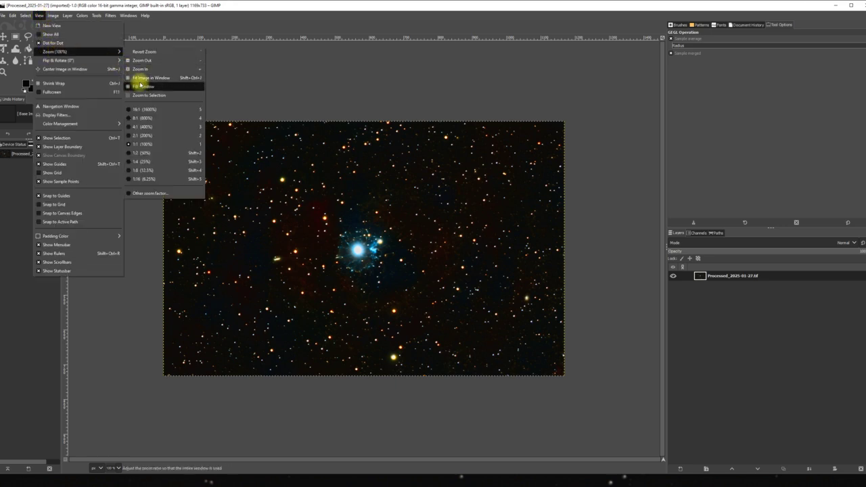
{"action": "left_click", "coordinate": [135, 86]}
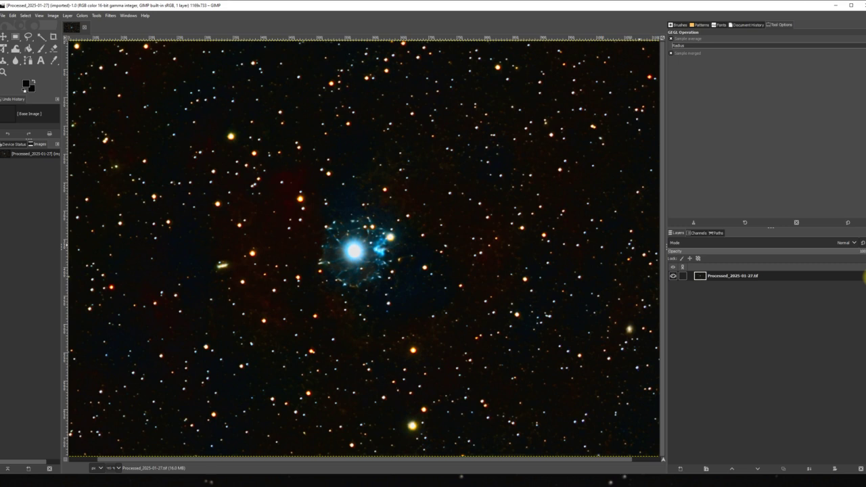
{"action": "left_click", "coordinate": [82, 15]}
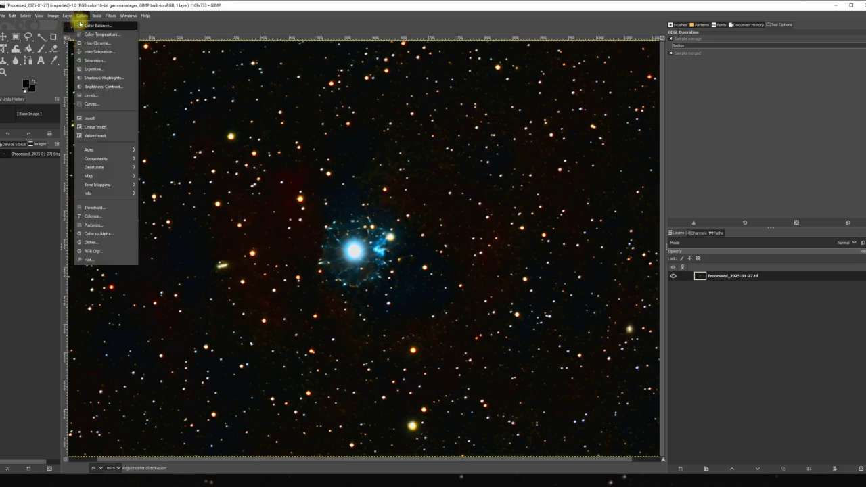
{"action": "left_click", "coordinate": [94, 60]}
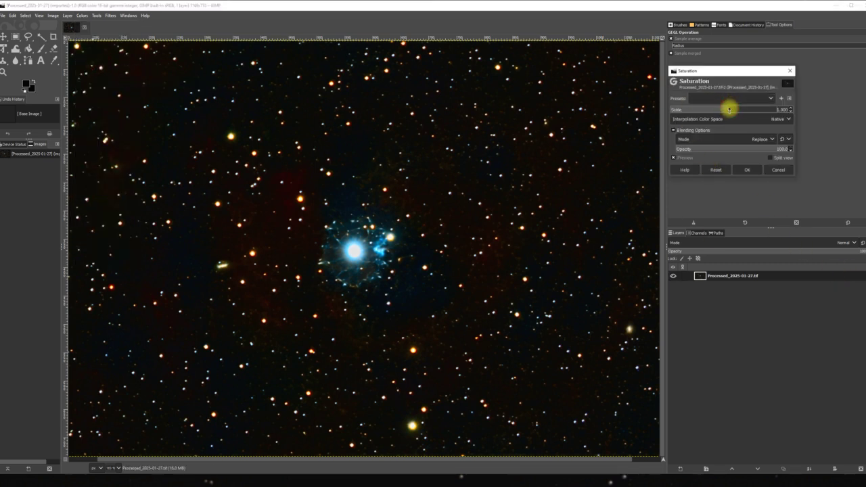
{"action": "left_click_drag", "start_coordinate": [729, 110], "coordinate": [749, 158]}
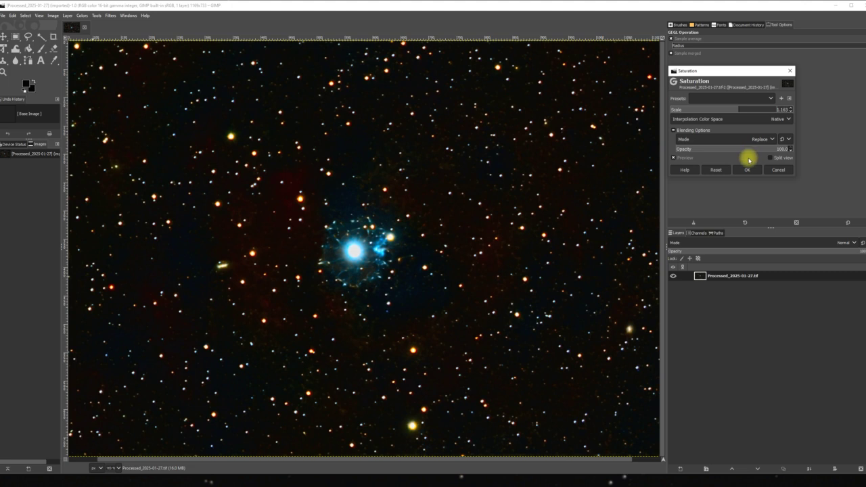
{"action": "left_click", "coordinate": [717, 171]}
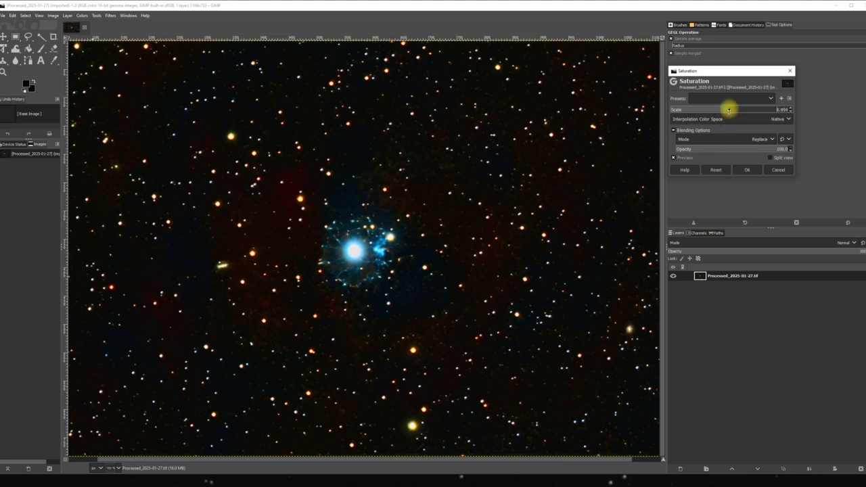
{"action": "left_click_drag", "start_coordinate": [724, 108], "coordinate": [826, 157]}
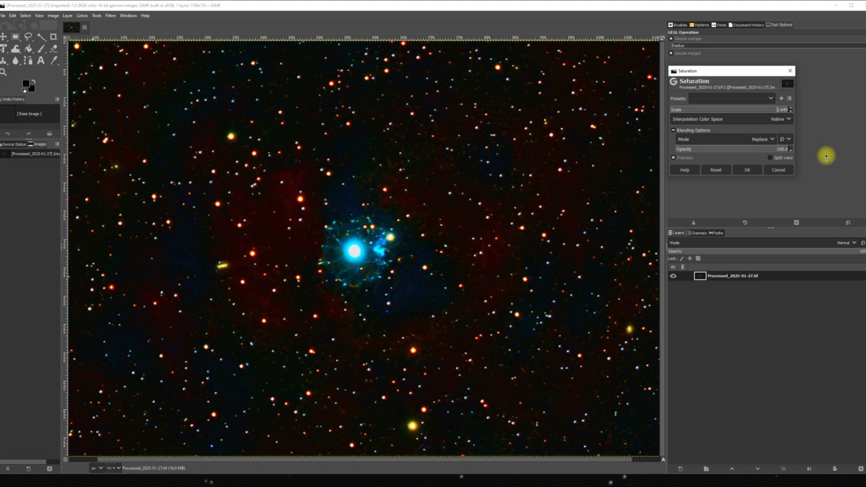
{"action": "left_click_drag", "start_coordinate": [825, 159], "coordinate": [793, 171]}
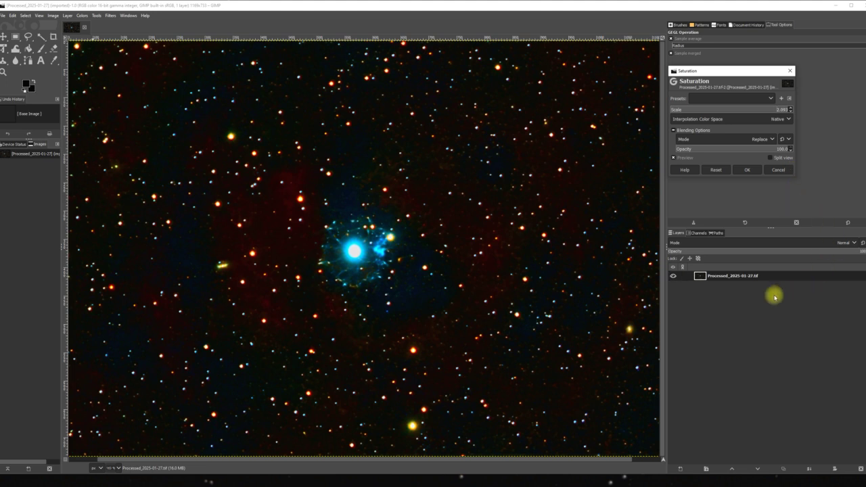
{"action": "left_click", "coordinate": [750, 170]}
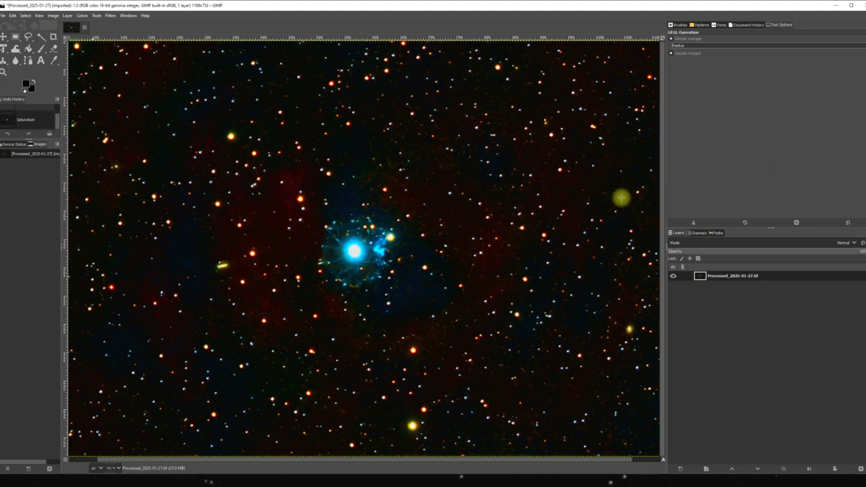
Apply Shadows-Highlights with shadows at about 46.34, highlights at about 0.8 and white point adjustment at -10.
{"action": "left_click", "coordinate": [81, 14]}
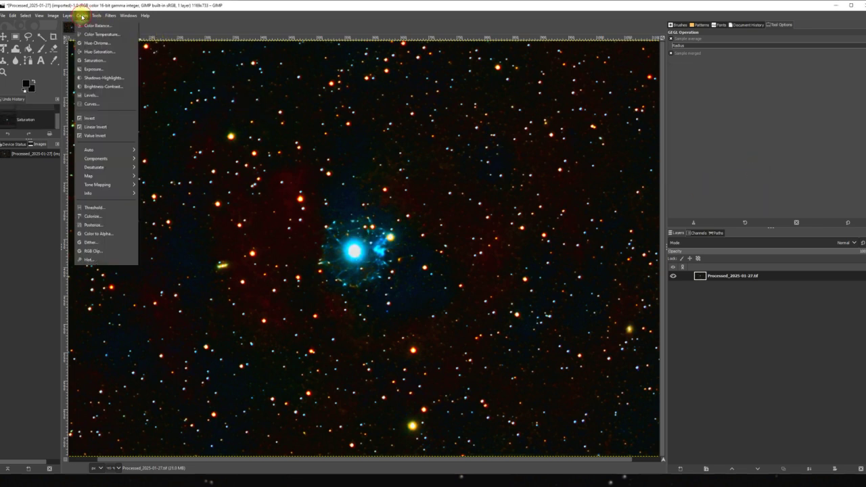
{"action": "left_click", "coordinate": [84, 16]}
{"action": "left_click", "coordinate": [85, 17]}
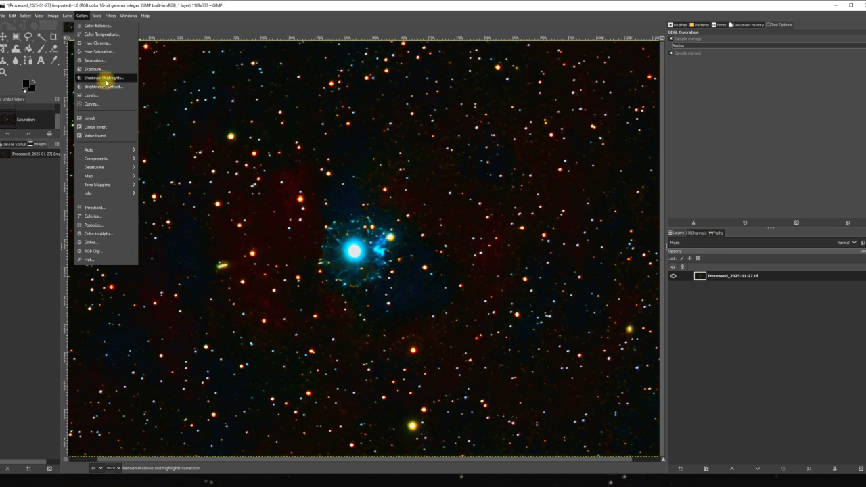
{"action": "left_click", "coordinate": [104, 77]}
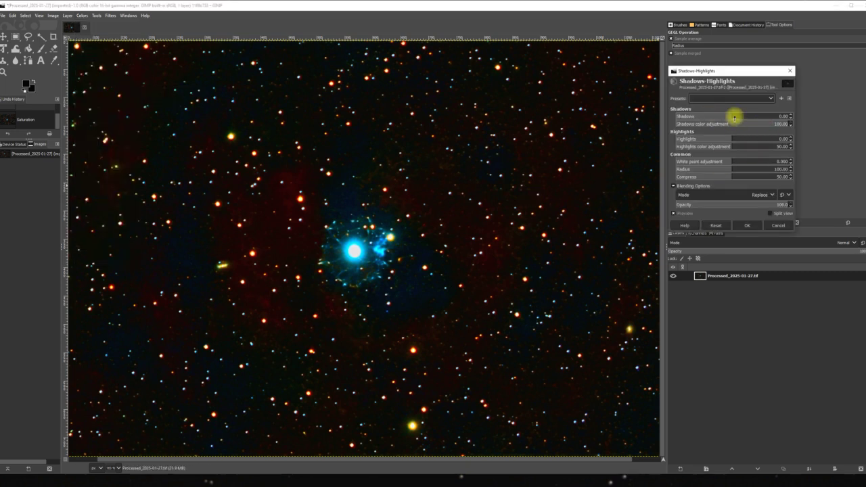
{"action": "left_click_drag", "start_coordinate": [729, 117], "coordinate": [802, 119]}
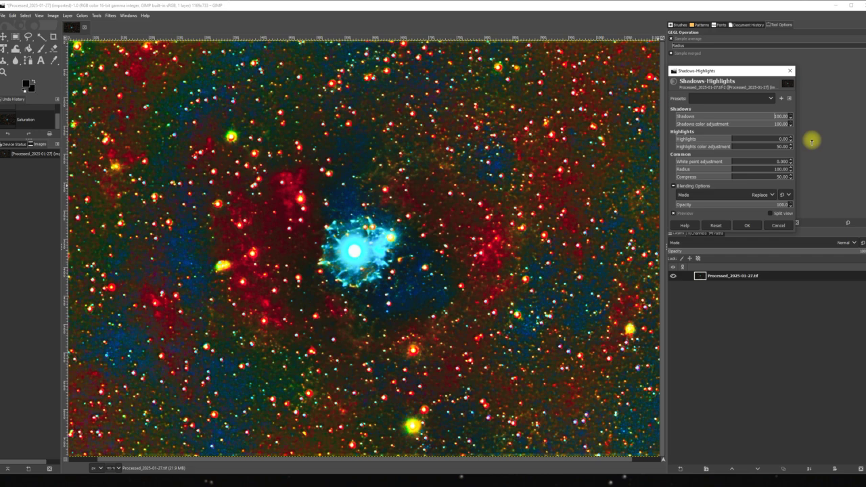
{"action": "left_click_drag", "start_coordinate": [811, 141], "coordinate": [758, 178]}
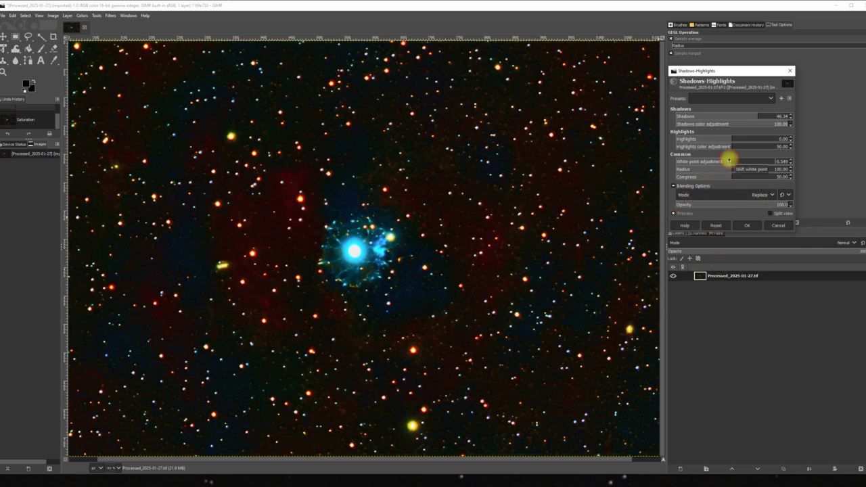
{"action": "left_click_drag", "start_coordinate": [729, 160], "coordinate": [634, 188]}
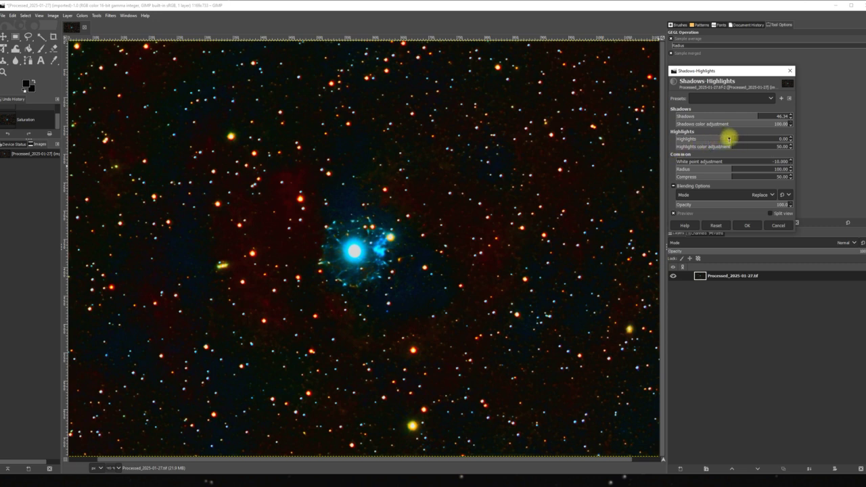
{"action": "mouse_move", "coordinate": [729, 139]}
{"action": "left_mouse_down"}
{"action": "mouse_move", "coordinate": [659, 147]}
{"action": "mouse_move", "coordinate": [832, 151]}
{"action": "mouse_move", "coordinate": [719, 139]}
{"action": "mouse_move", "coordinate": [731, 145]}
{"action": "left_mouse_up"}
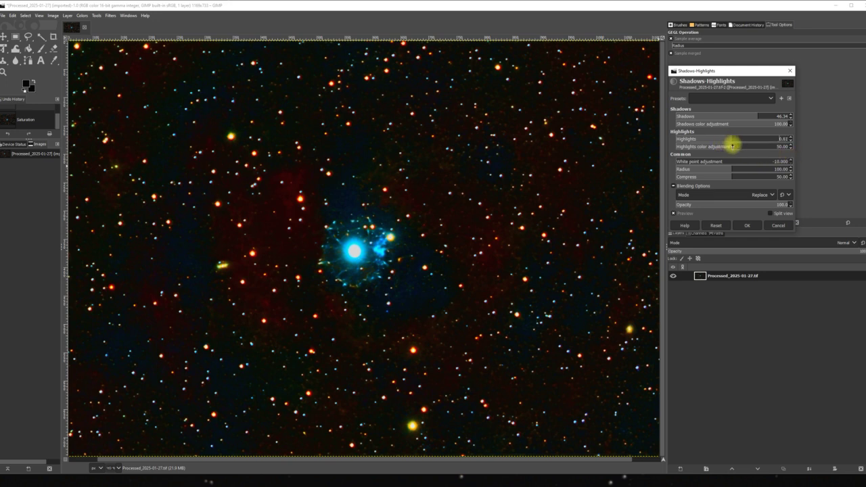
{"action": "left_click", "coordinate": [745, 226]}
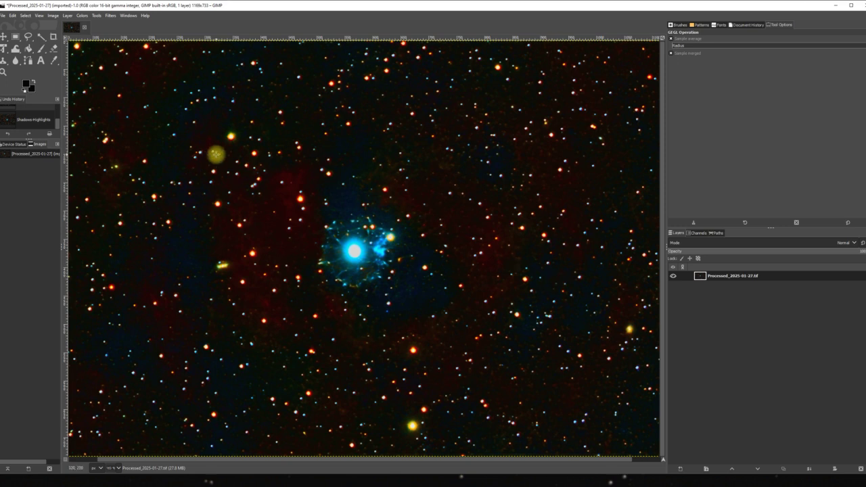
Apply the Sharpen (Unsharp Mask) filter to the image with radius 3 and an amount of about 0.457.
{"action": "left_click", "coordinate": [111, 16]}
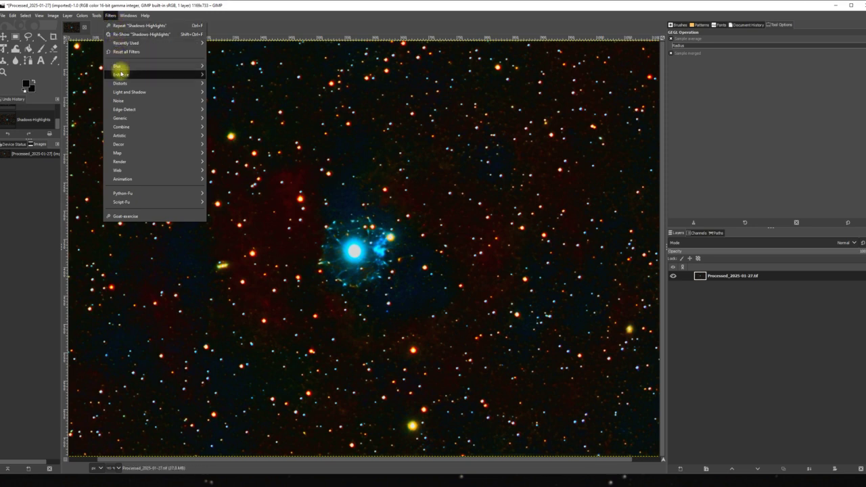
{"action": "mouse_move", "coordinate": [146, 68]}
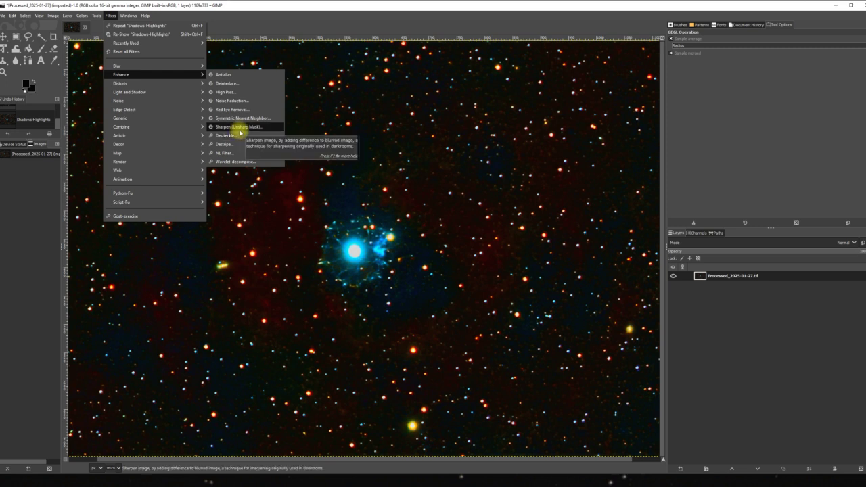
{"action": "left_click", "coordinate": [239, 127]}
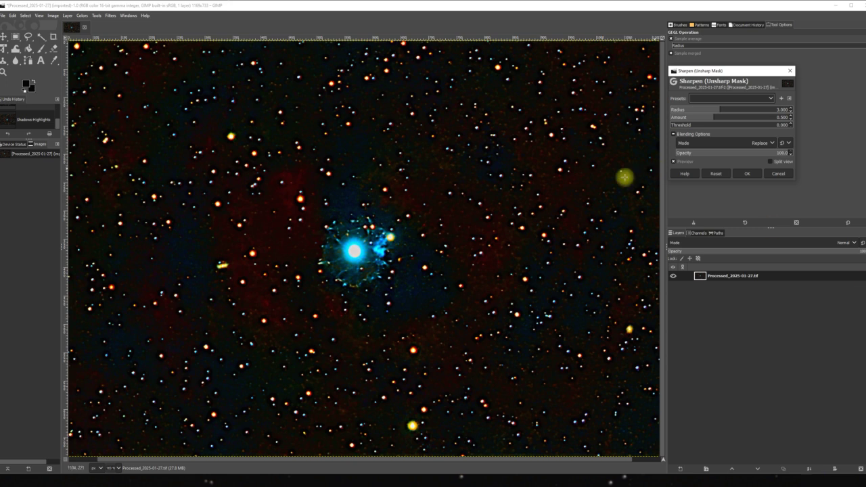
{"action": "left_click", "coordinate": [713, 117]}
{"action": "mouse_move", "coordinate": [713, 117]}
{"action": "left_mouse_down"}
{"action": "mouse_move", "coordinate": [647, 117]}
{"action": "mouse_move", "coordinate": [769, 111]}
{"action": "mouse_move", "coordinate": [860, 120]}
{"action": "mouse_move", "coordinate": [765, 131]}
{"action": "mouse_move", "coordinate": [643, 126]}
{"action": "mouse_move", "coordinate": [718, 119]}
{"action": "left_mouse_up"}
{"action": "scroll", "coordinate": [709, 121], "scroll_direction": "up", "scroll_amount": 2}
{"action": "left_click_drag", "start_coordinate": [721, 120], "coordinate": [707, 120]}
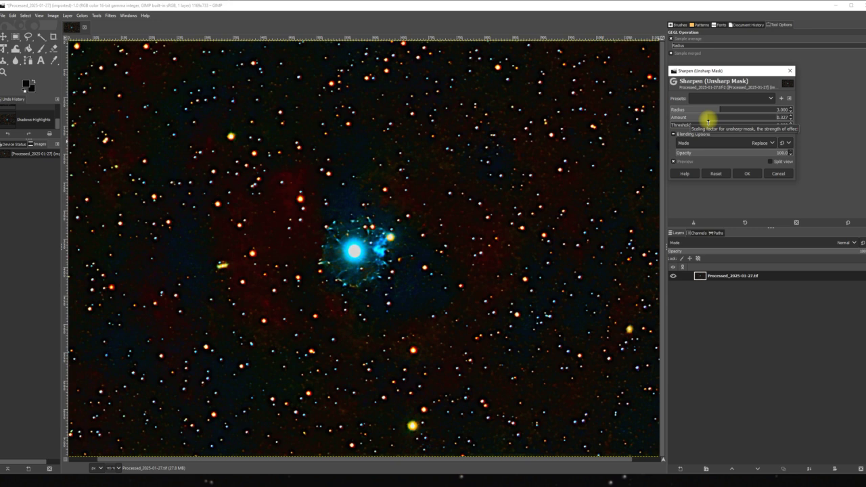
{"action": "left_click_drag", "start_coordinate": [707, 120], "coordinate": [713, 121]}
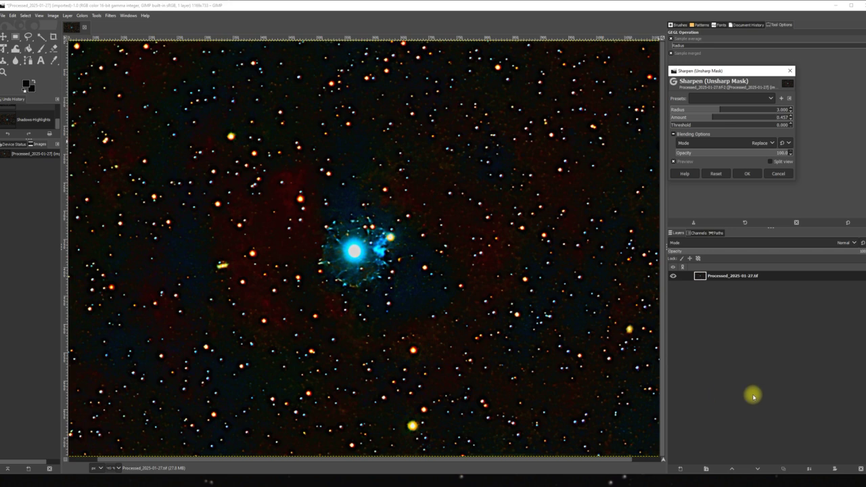
{"action": "left_click", "coordinate": [747, 173]}
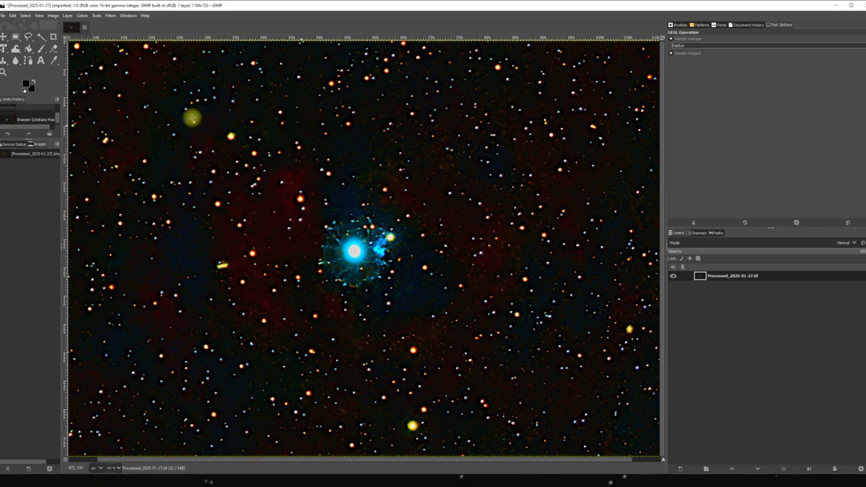
{"action": "left_click", "coordinate": [109, 16]}
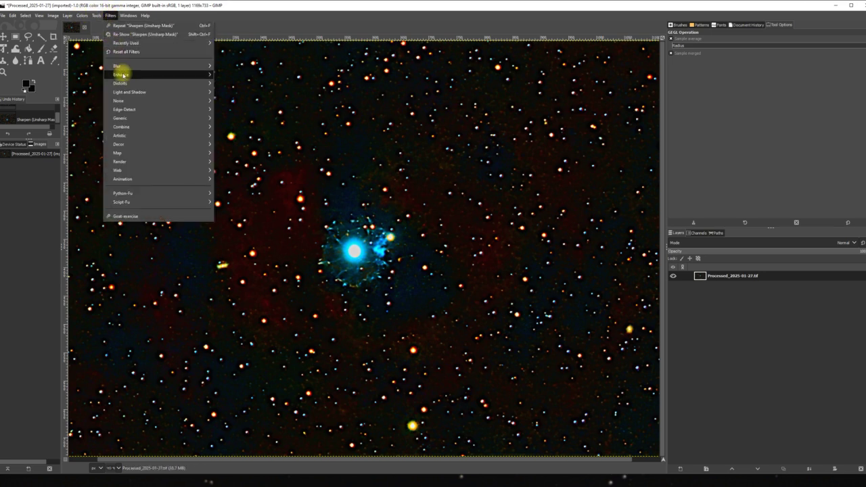
{"action": "mouse_move", "coordinate": [129, 67]}
{"action": "mouse_move", "coordinate": [206, 75]}
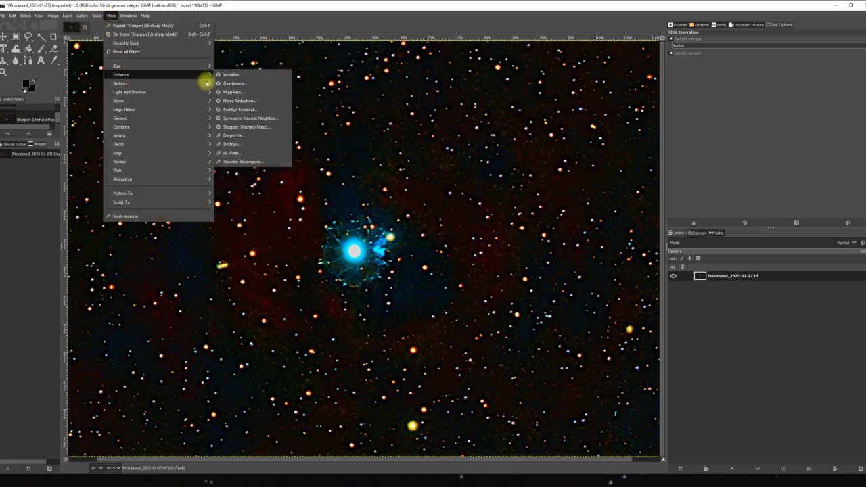
{"action": "left_click", "coordinate": [234, 100]}
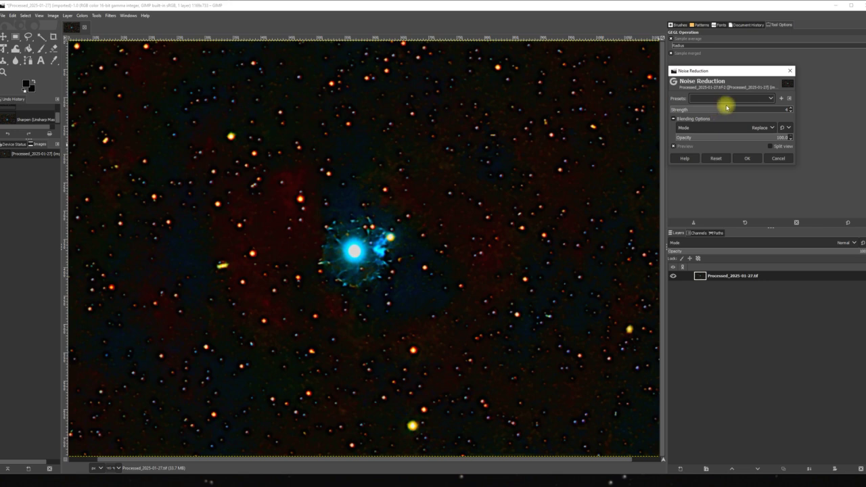
{"action": "left_click_drag", "start_coordinate": [725, 111], "coordinate": [665, 116]}
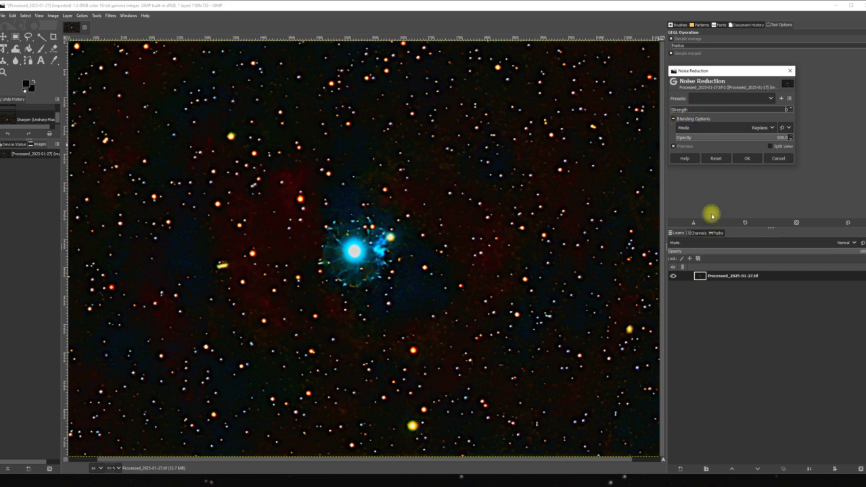
{"action": "left_click", "coordinate": [778, 160]}
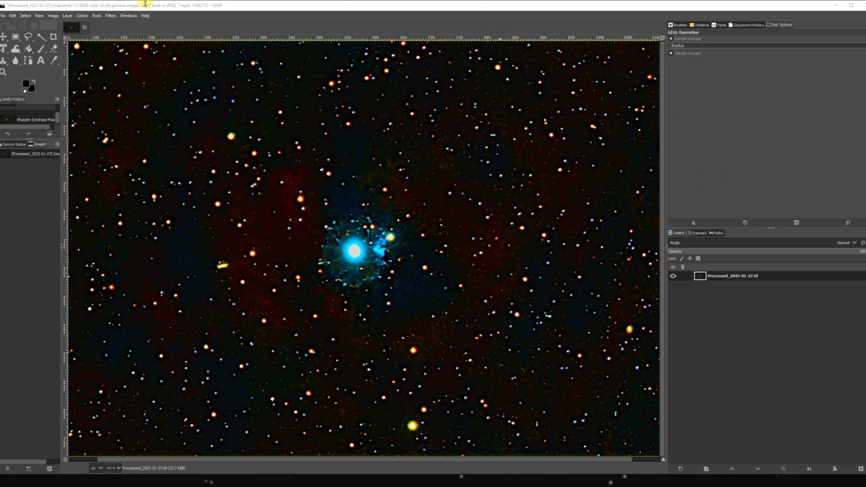
Fit the whole image in the window and set up its export with the Flexible Image Transport System file type as Processed_2025-01-27.fit.
{"action": "left_click", "coordinate": [39, 15]}
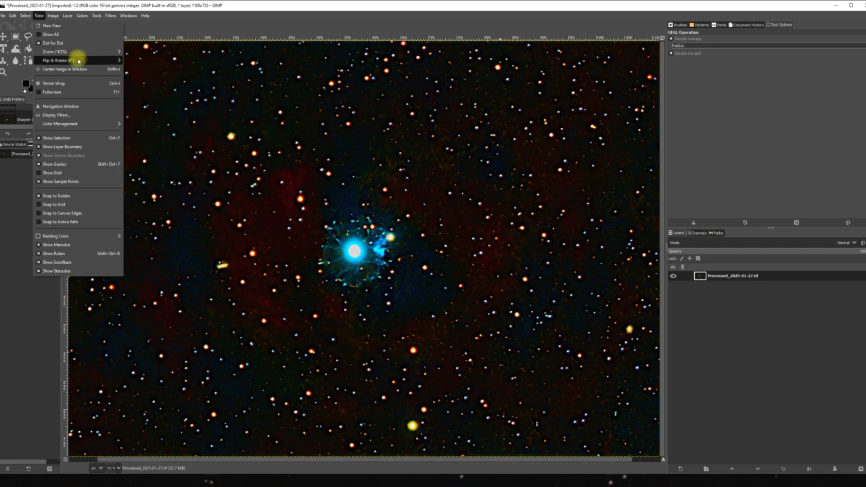
{"action": "mouse_move", "coordinate": [46, 53]}
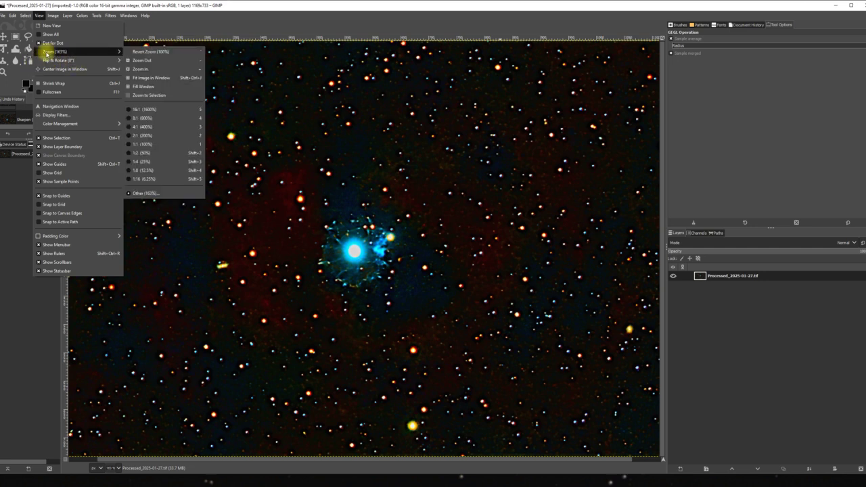
{"action": "mouse_move", "coordinate": [79, 51]}
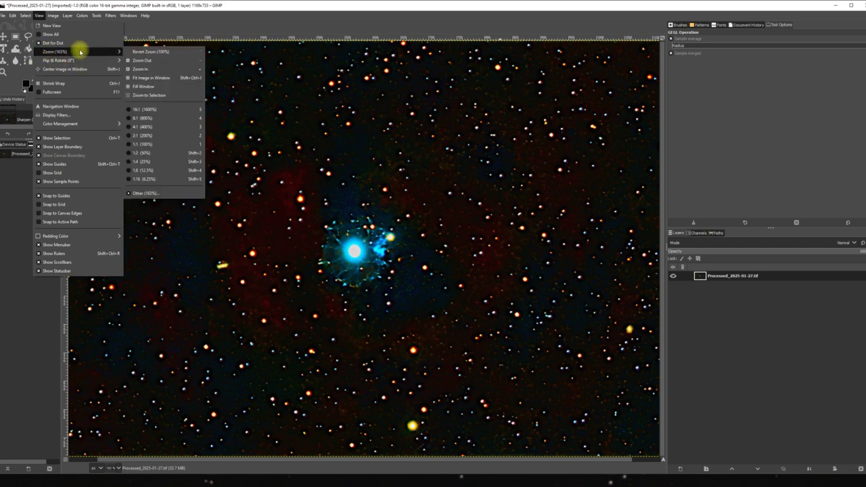
{"action": "left_click", "coordinate": [142, 76]}
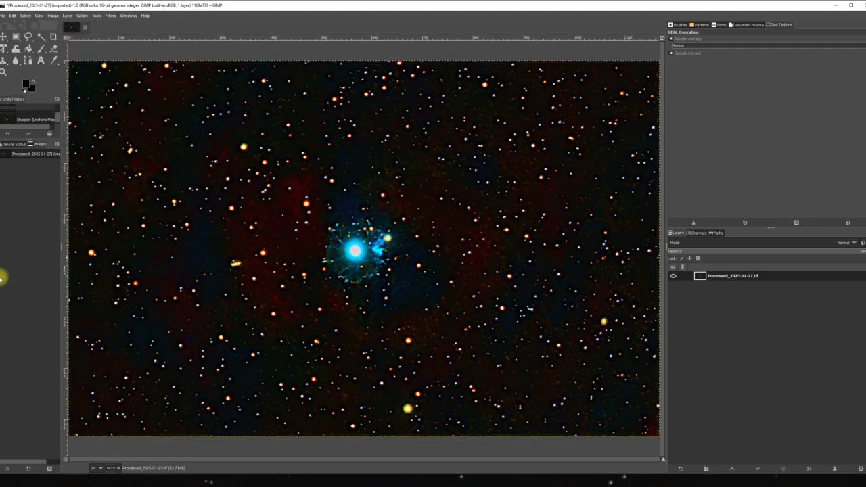
{"action": "left_click", "coordinate": [3, 17]}
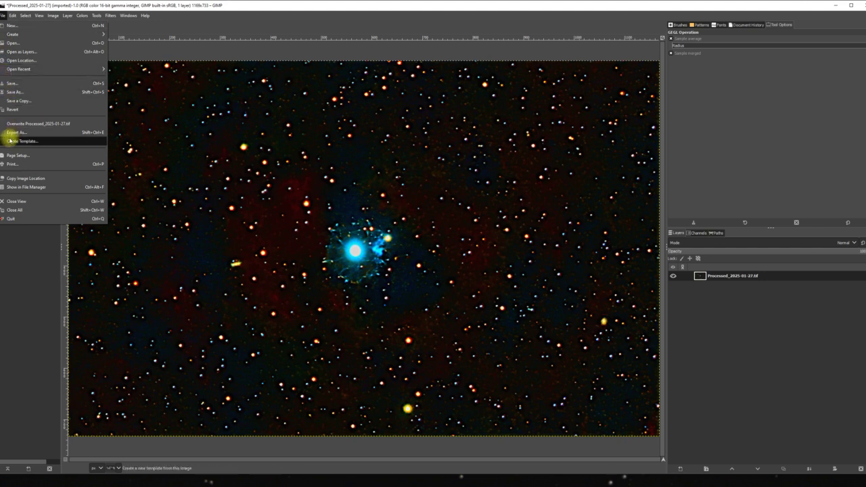
{"action": "left_click", "coordinate": [12, 131]}
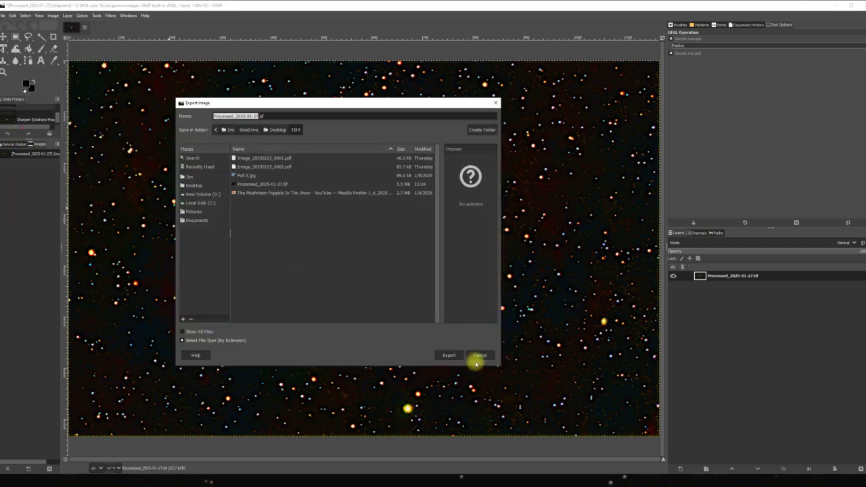
{"action": "left_click", "coordinate": [229, 340]}
{"action": "scroll", "coordinate": [230, 318], "scroll_direction": "down", "scroll_amount": 3}
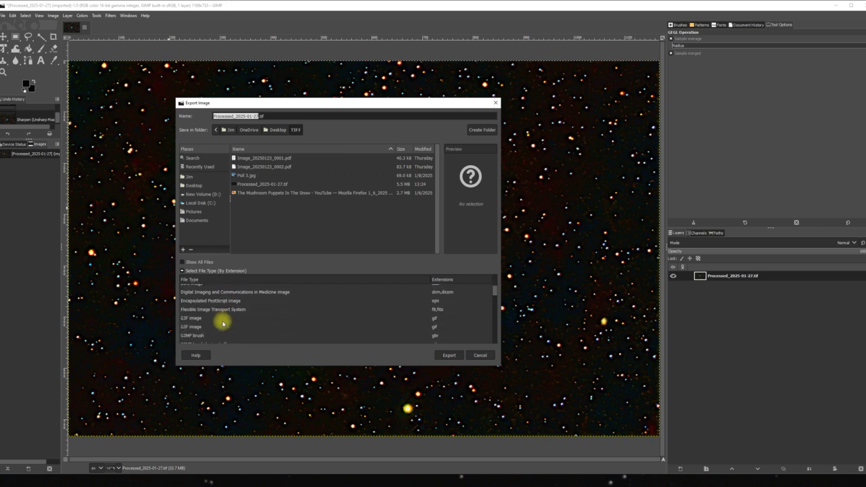
{"action": "left_click", "coordinate": [230, 309]}
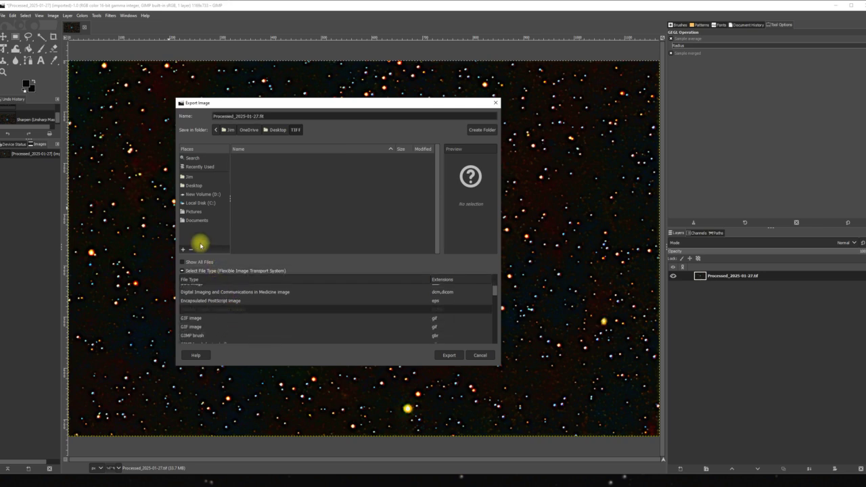
Export the FITS file into the Siril Stacking Process File folder on New Volume (D:).
{"action": "left_click", "coordinate": [208, 196]}
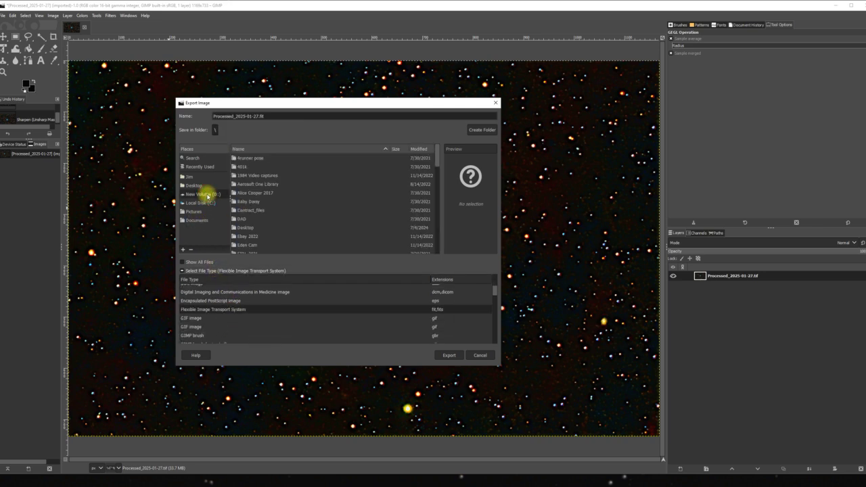
{"action": "scroll", "coordinate": [322, 213], "scroll_direction": "down", "scroll_amount": 5}
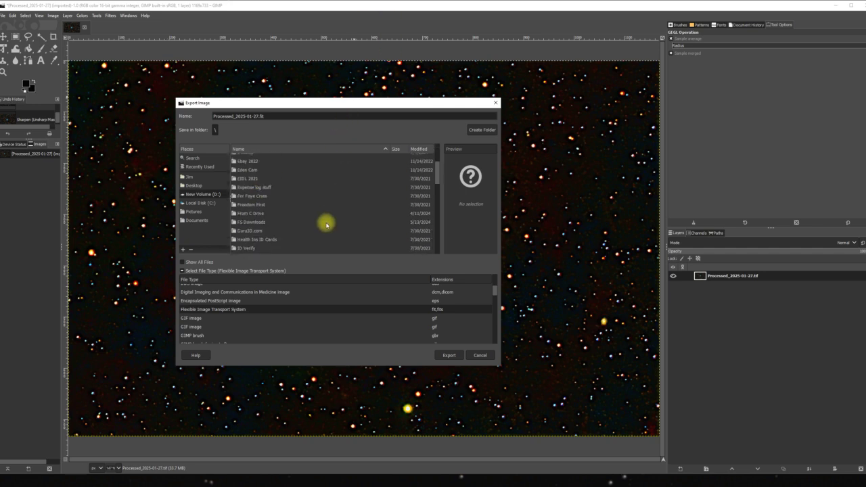
{"action": "scroll", "coordinate": [304, 189], "scroll_direction": "down", "scroll_amount": 10}
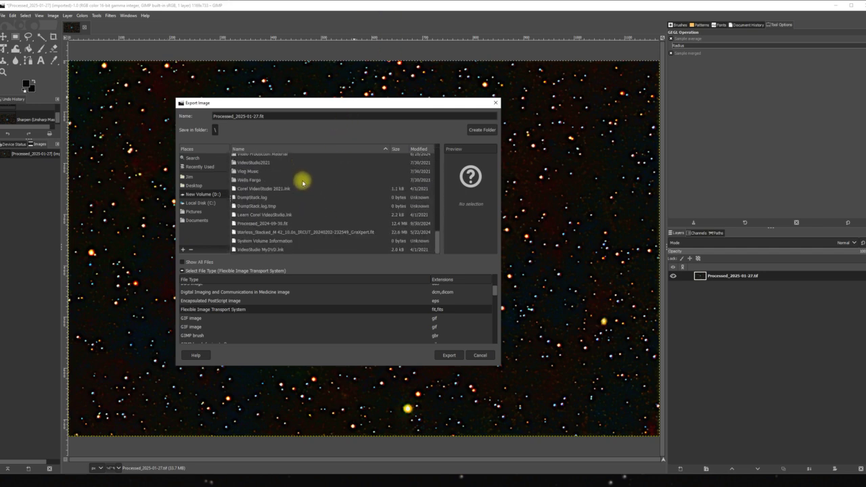
{"action": "scroll", "coordinate": [300, 192], "scroll_direction": "up", "scroll_amount": 2}
{"action": "scroll", "coordinate": [297, 196], "scroll_direction": "up", "scroll_amount": 3}
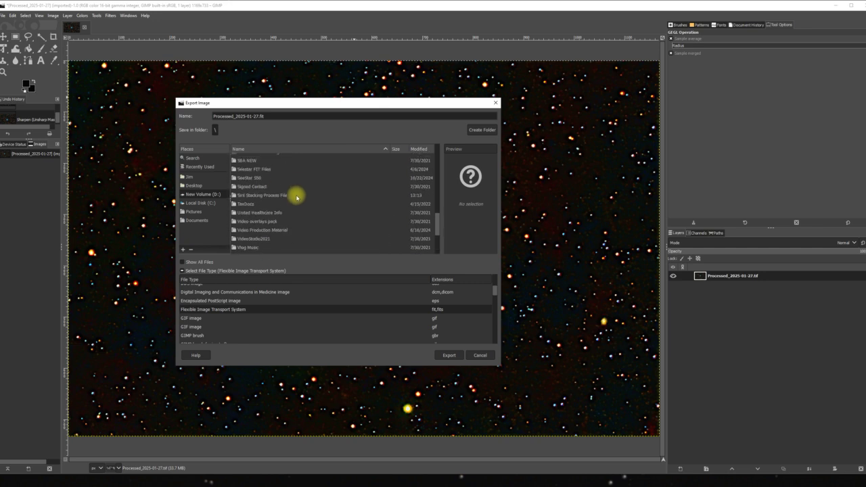
{"action": "double_click", "coordinate": [257, 195]}
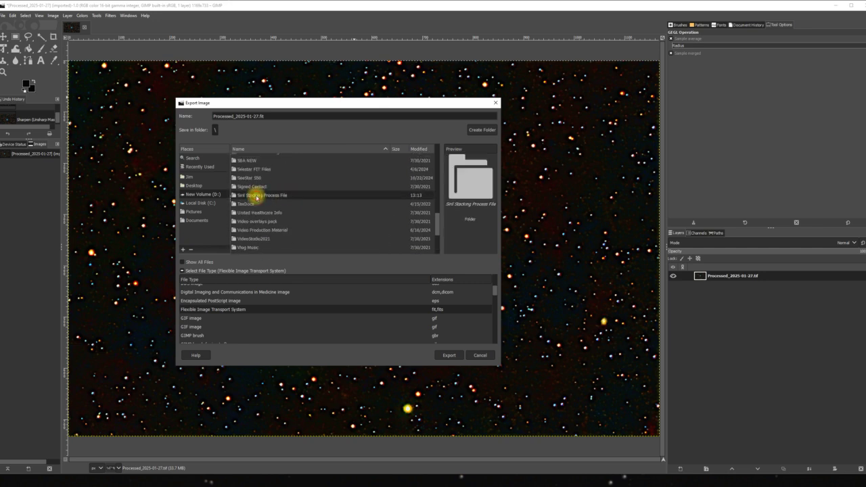
{"action": "left_click", "coordinate": [459, 359]}
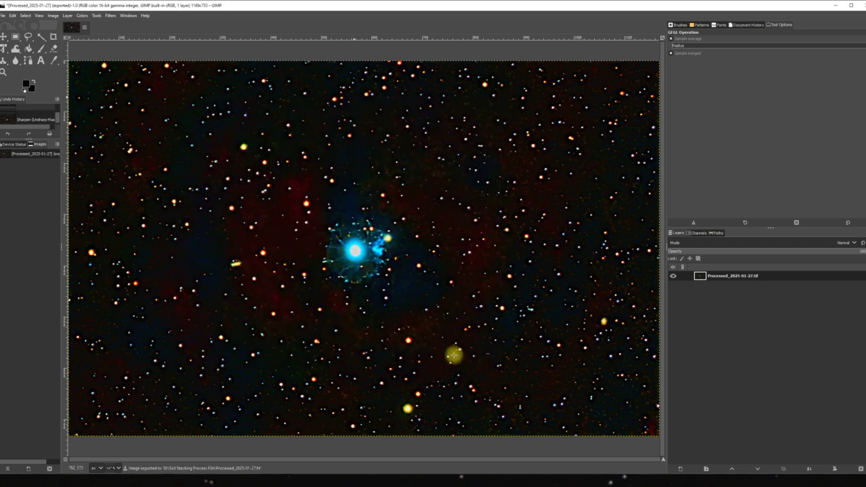
Quit GIMP, discarding the unsaved changes, and open Processed_2025-01-27.fit in Siril.
{"action": "left_click", "coordinate": [862, 5]}
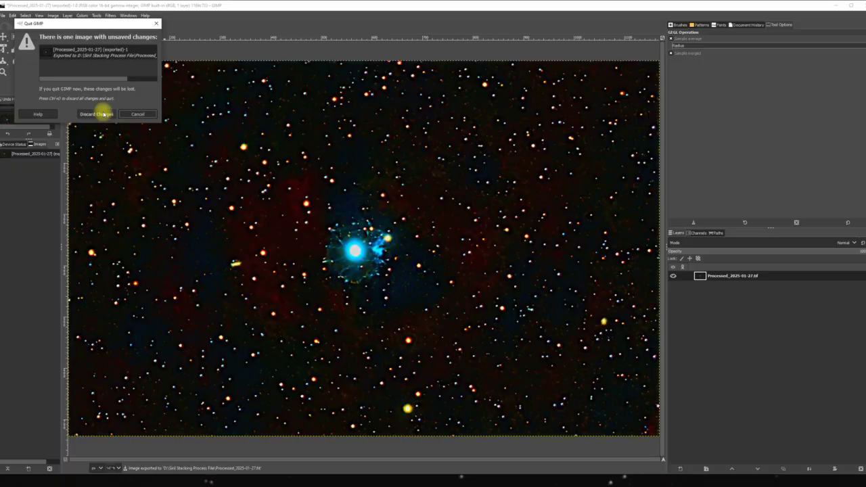
{"action": "left_click", "coordinate": [103, 113]}
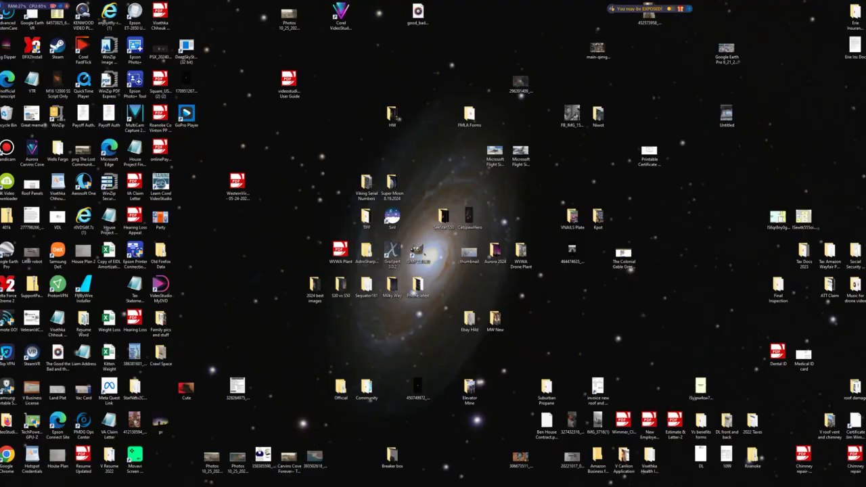
{"action": "left_click", "coordinate": [348, 466]}
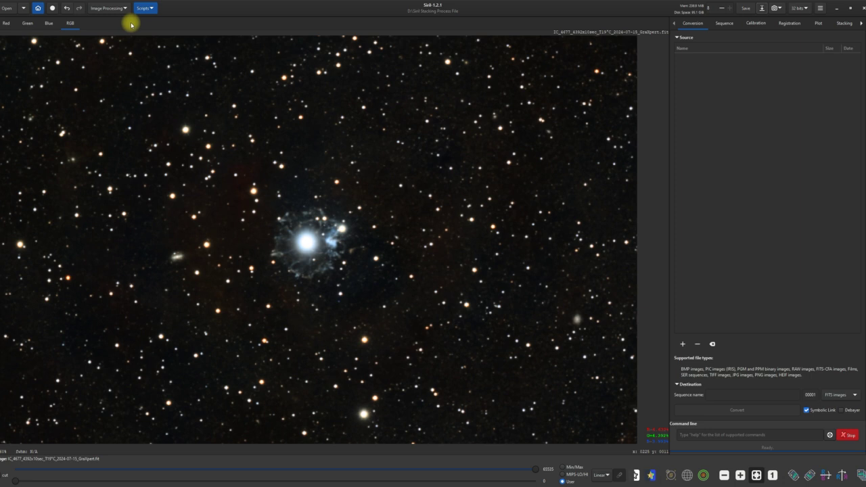
{"action": "left_click", "coordinate": [8, 11]}
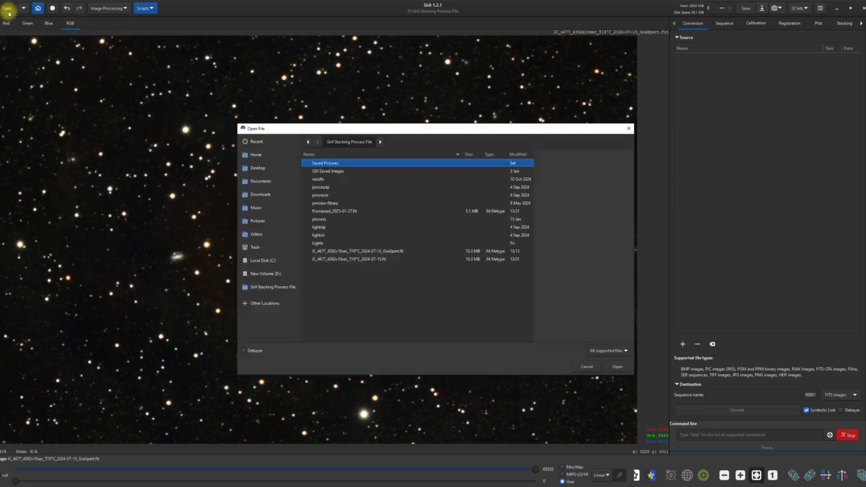
{"action": "left_click_drag", "start_coordinate": [401, 128], "coordinate": [700, 49]}
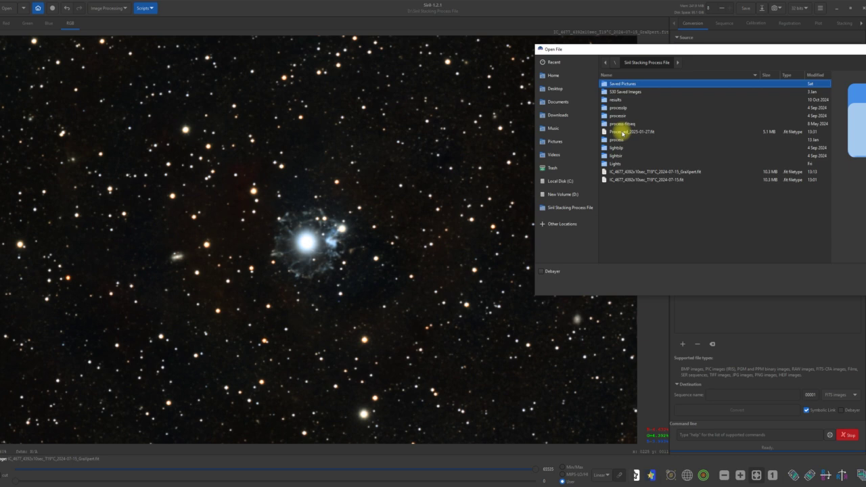
{"action": "double_click", "coordinate": [622, 132]}
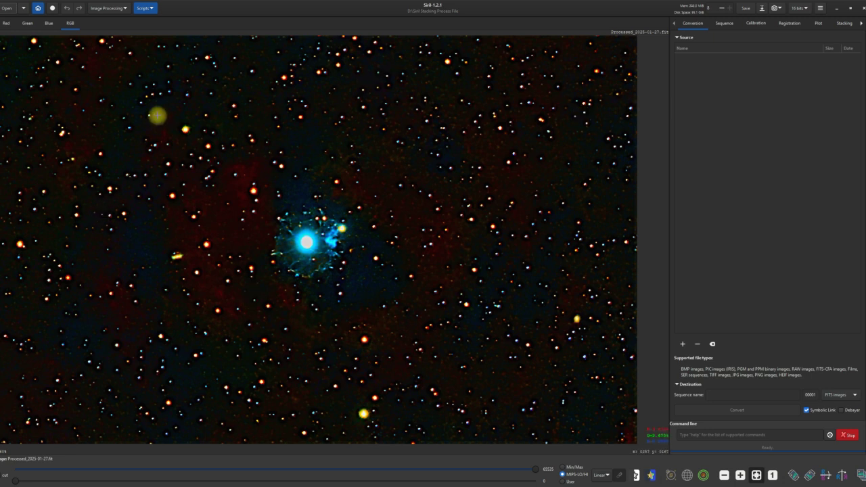
Open Color Saturation clear of the picture, try a Global amount of -1.00 and reset the settings.
{"action": "left_click", "coordinate": [109, 12]}
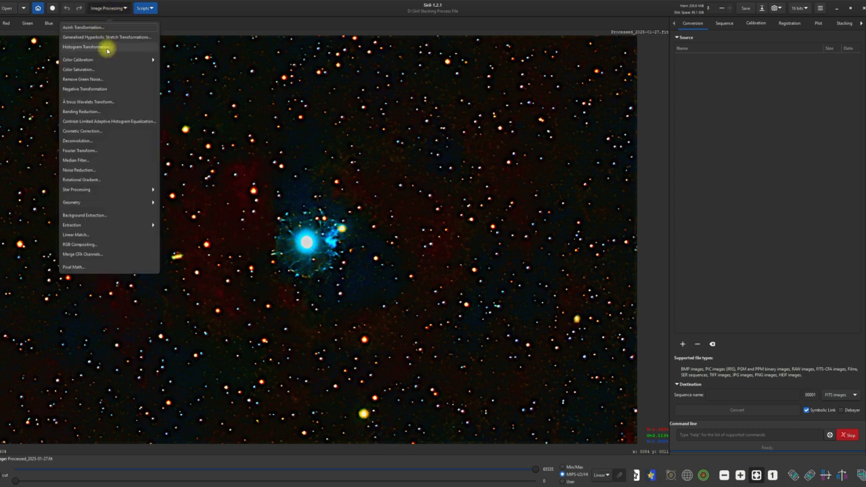
{"action": "left_click", "coordinate": [92, 69]}
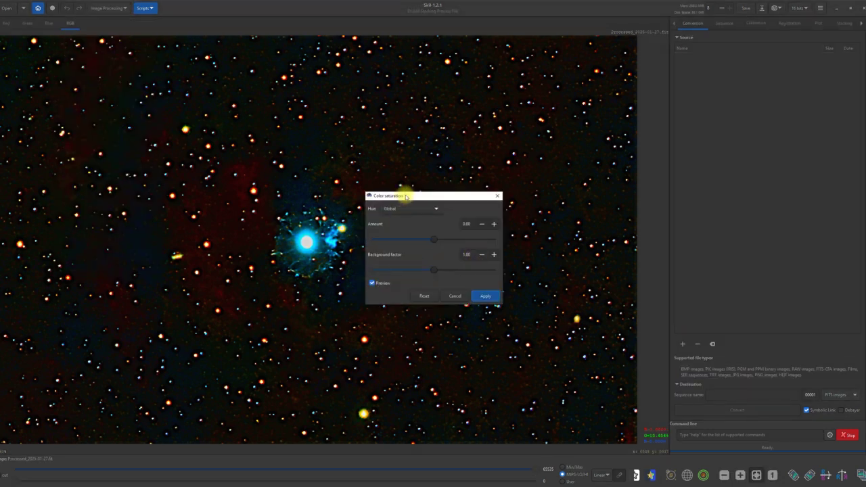
{"action": "left_click_drag", "start_coordinate": [401, 198], "coordinate": [740, 76]}
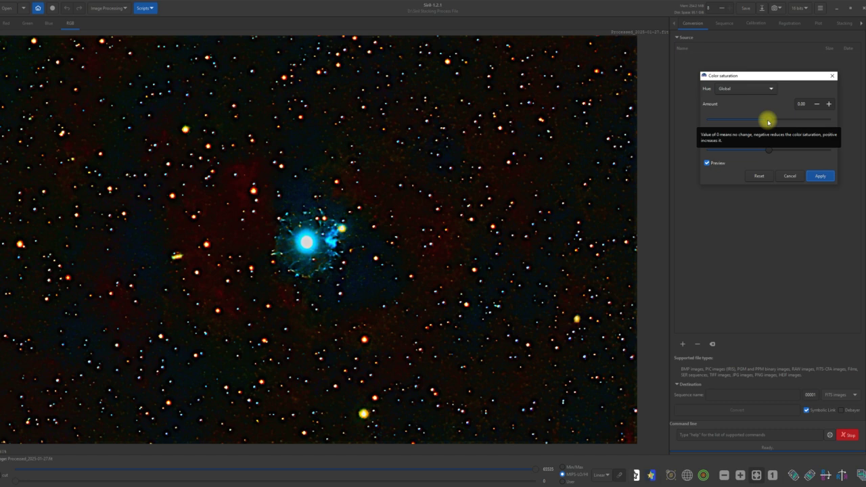
{"action": "left_click_drag", "start_coordinate": [767, 122], "coordinate": [697, 120]}
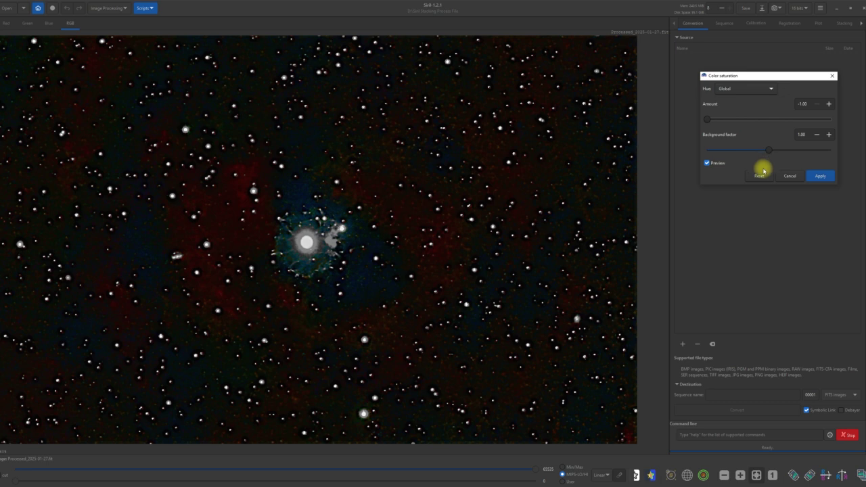
{"action": "left_click", "coordinate": [761, 175]}
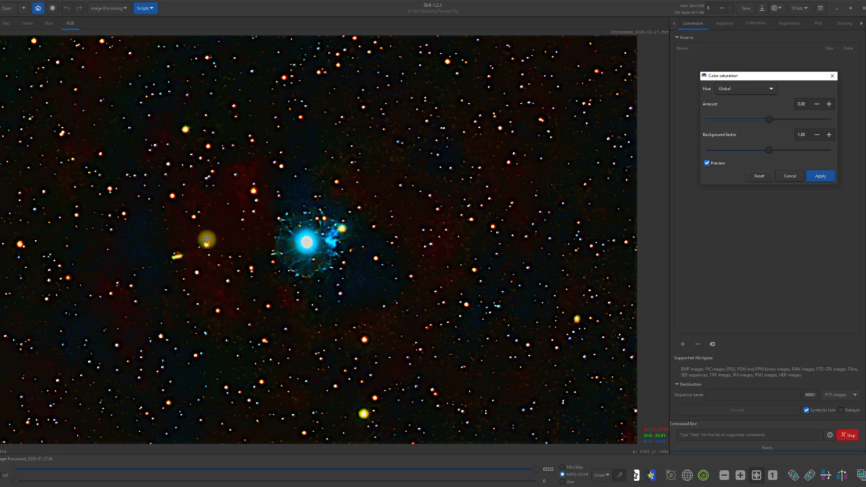
Reduce the Pink-Red / Red-Orange saturation with an Amount of -1.00 and apply it to the image.
{"action": "left_click", "coordinate": [770, 91]}
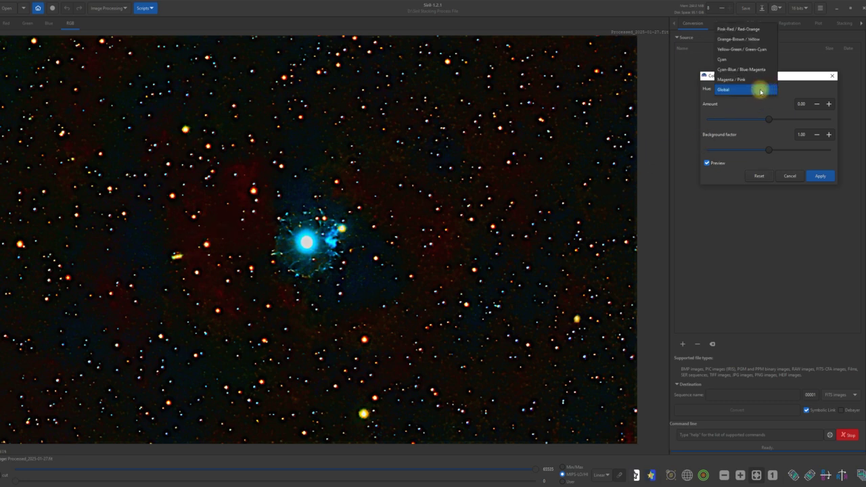
{"action": "left_click", "coordinate": [745, 28]}
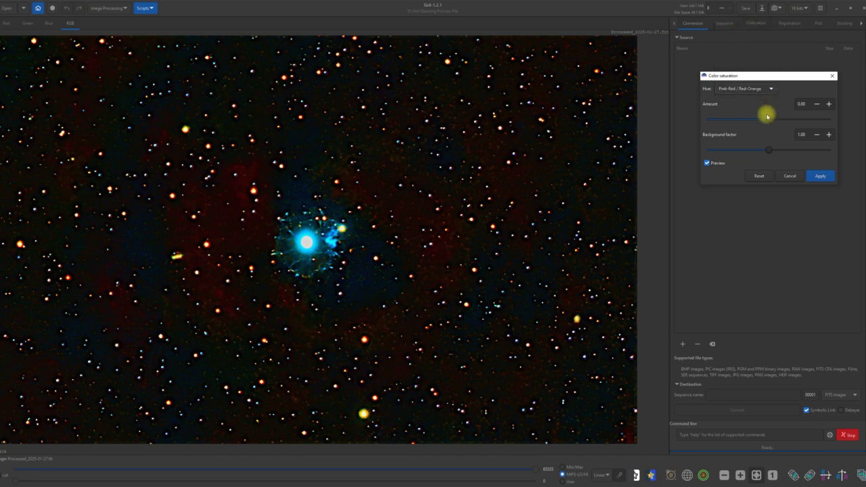
{"action": "left_click_drag", "start_coordinate": [766, 117], "coordinate": [710, 122]}
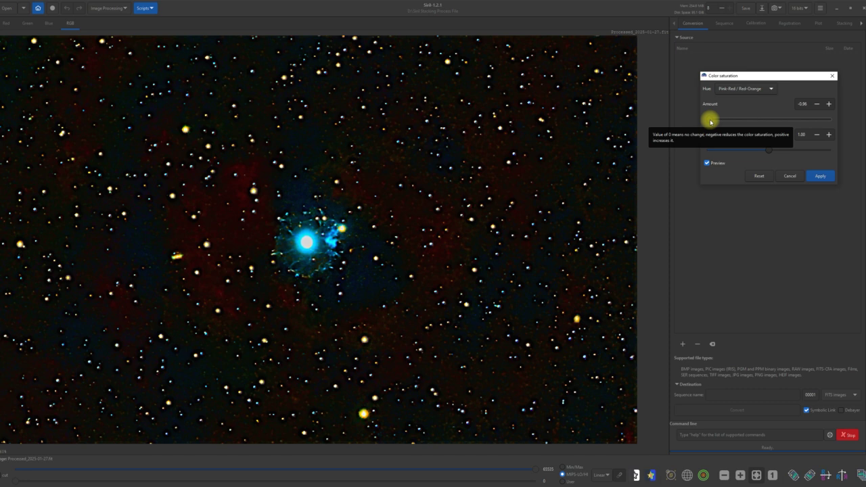
{"action": "left_click_drag", "start_coordinate": [710, 122], "coordinate": [766, 120]}
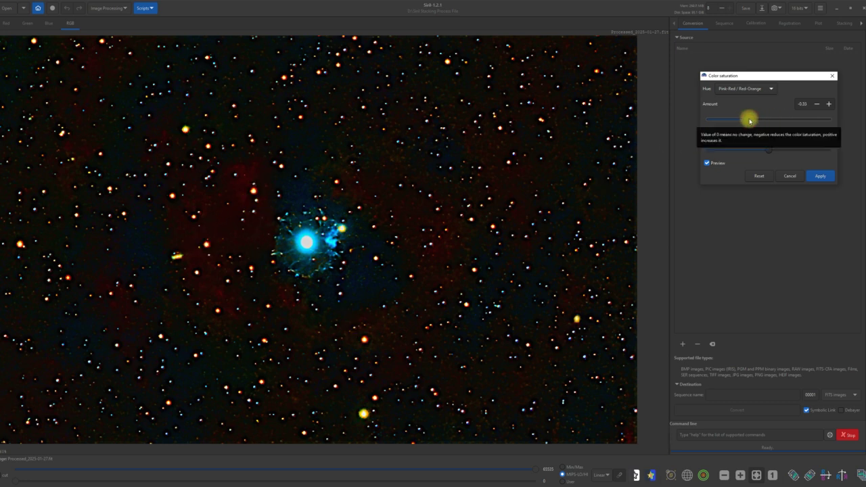
{"action": "left_click_drag", "start_coordinate": [750, 120], "coordinate": [696, 123]}
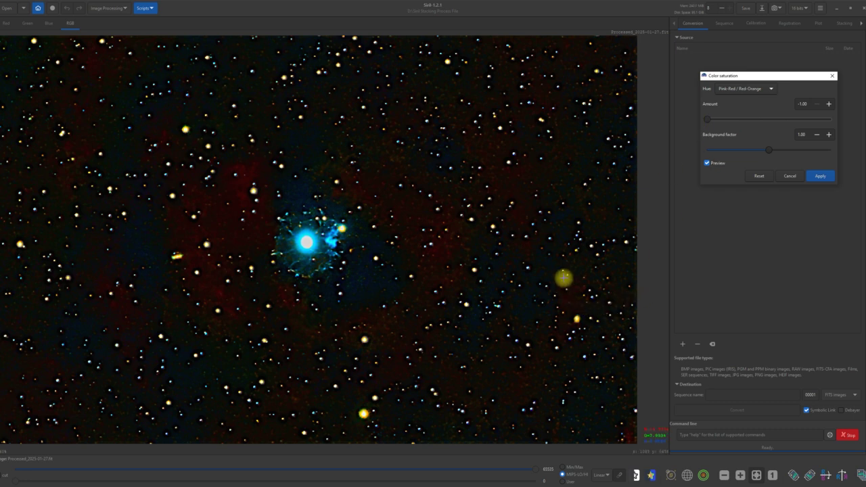
{"action": "left_click", "coordinate": [816, 176]}
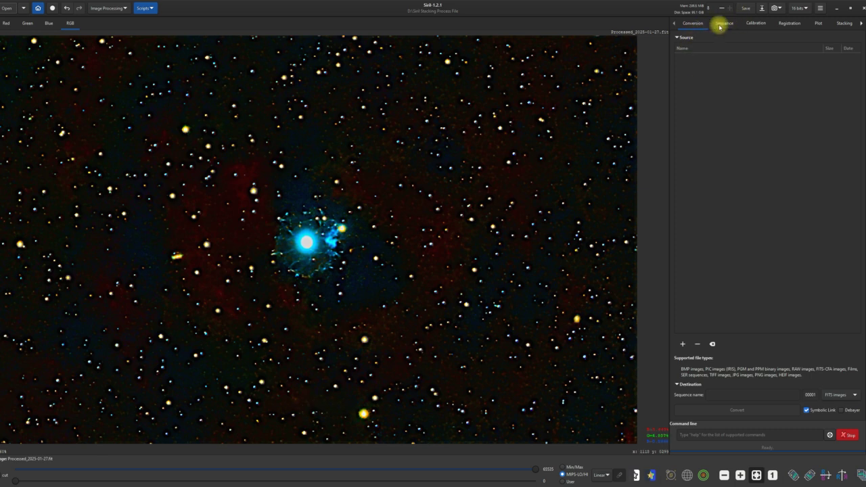
Reopen Color Saturation and apply an Amount of -0.31 to the Orange-Brown / Yellow hue.
{"action": "left_click", "coordinate": [125, 9]}
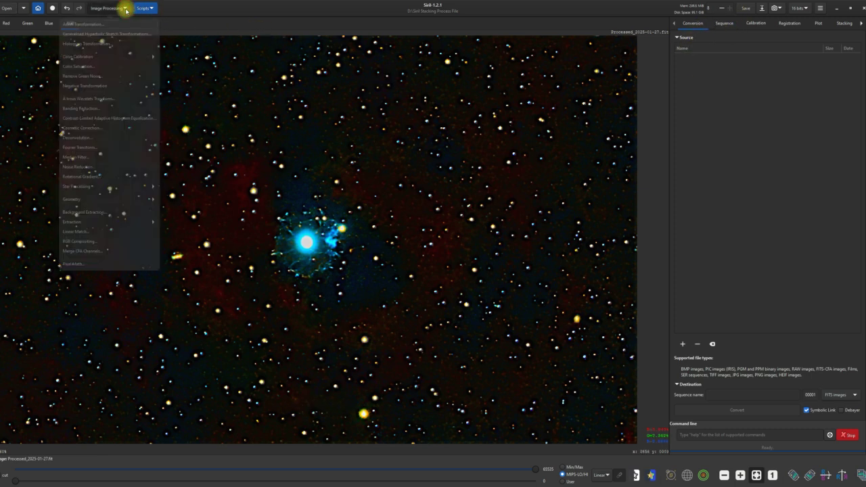
{"action": "left_click", "coordinate": [85, 69]}
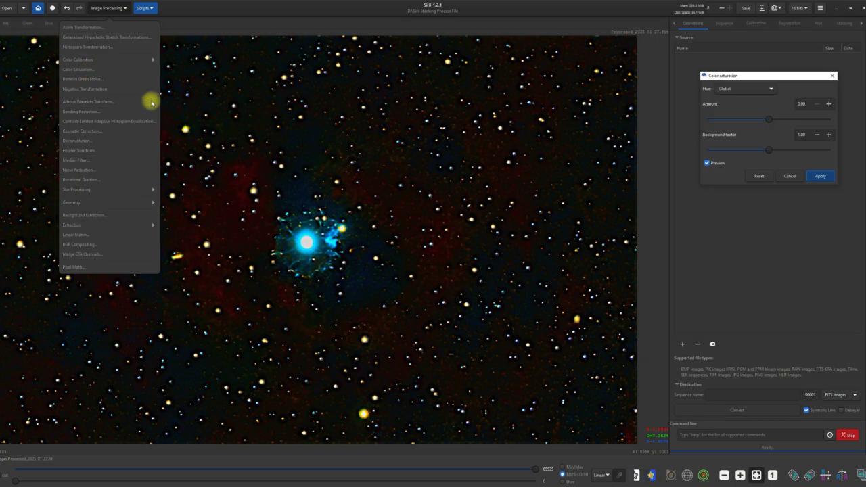
{"action": "left_click", "coordinate": [771, 90]}
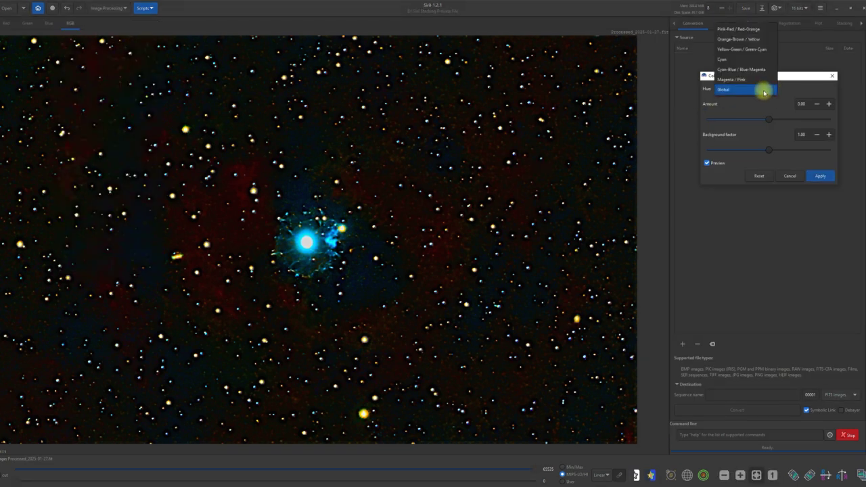
{"action": "left_click", "coordinate": [757, 40]}
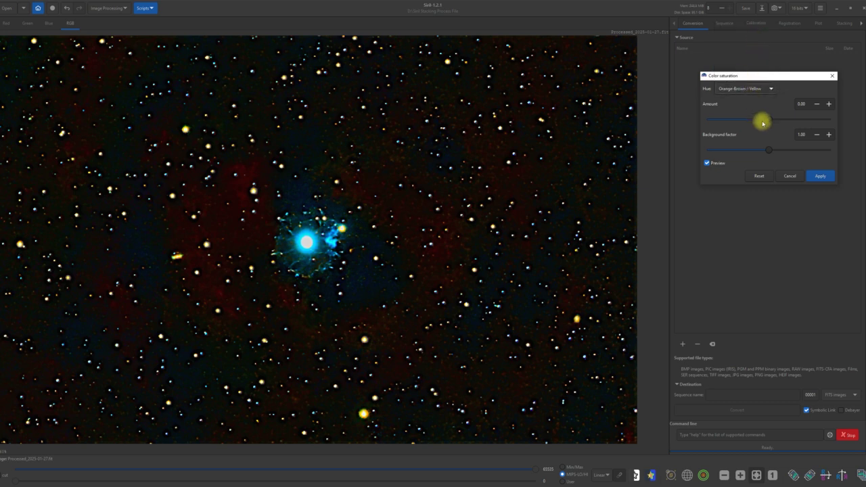
{"action": "mouse_move", "coordinate": [769, 121]}
{"action": "left_mouse_down"}
{"action": "mouse_move", "coordinate": [682, 128]}
{"action": "mouse_move", "coordinate": [767, 130]}
{"action": "left_mouse_up"}
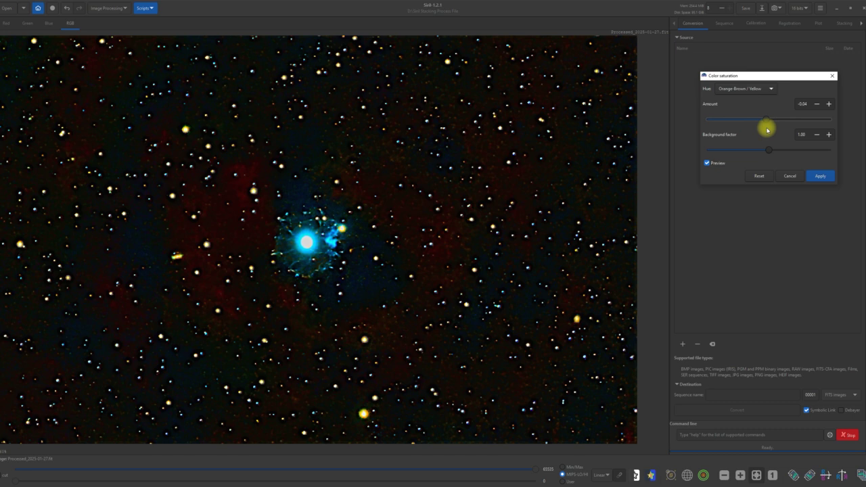
{"action": "left_click_drag", "start_coordinate": [767, 129], "coordinate": [745, 155]}
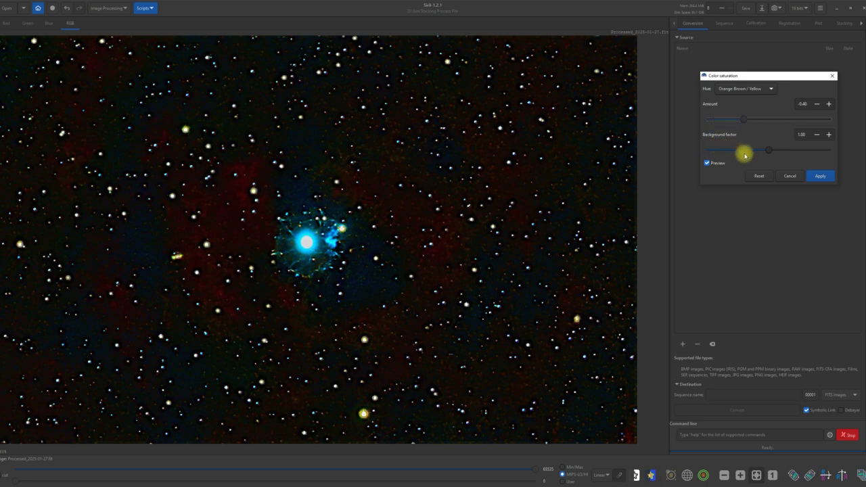
{"action": "left_click_drag", "start_coordinate": [745, 155], "coordinate": [748, 149]}
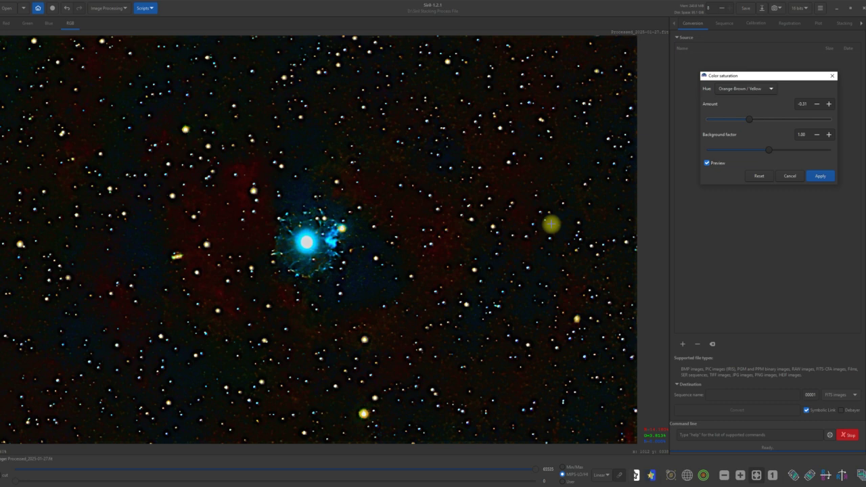
{"action": "left_click", "coordinate": [820, 176]}
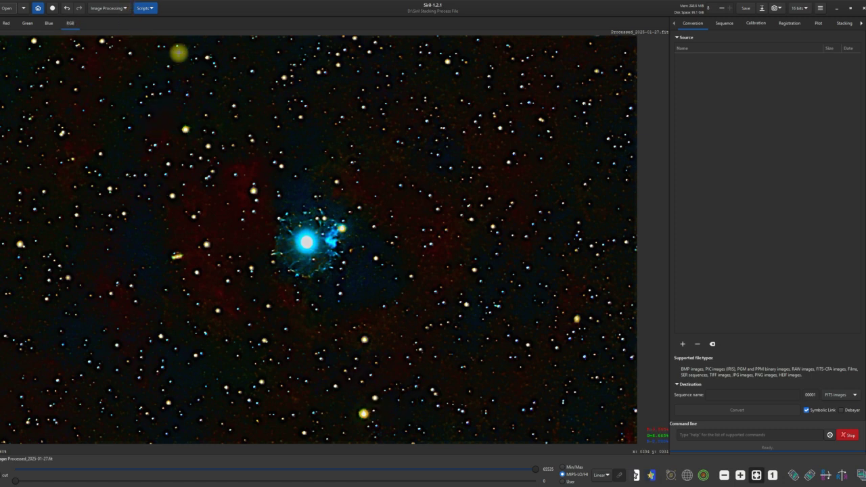
Trim all four edges of the image with Rotate&Crop to about 1100 by 590 px around the nebula.
{"action": "left_click", "coordinate": [121, 9]}
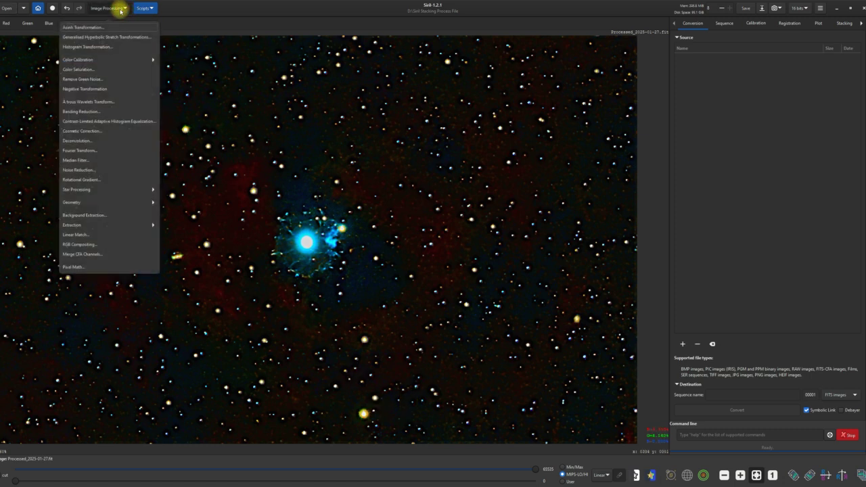
{"action": "left_click", "coordinate": [78, 202]}
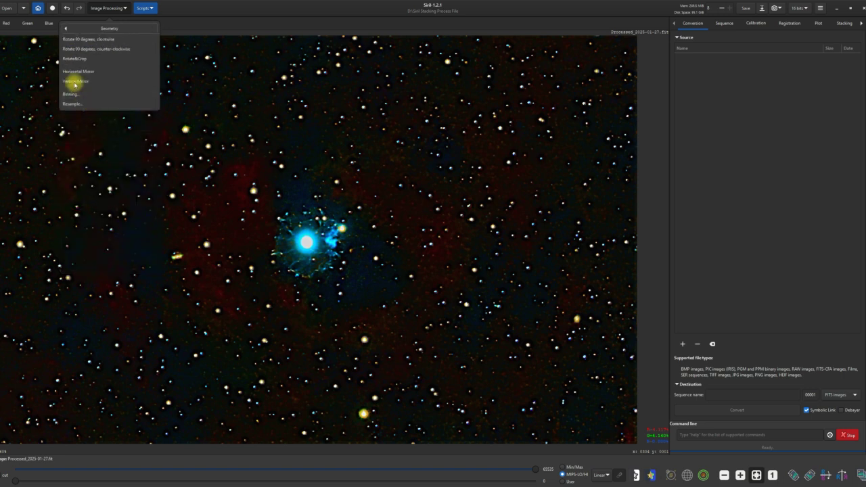
{"action": "left_click", "coordinate": [84, 59]}
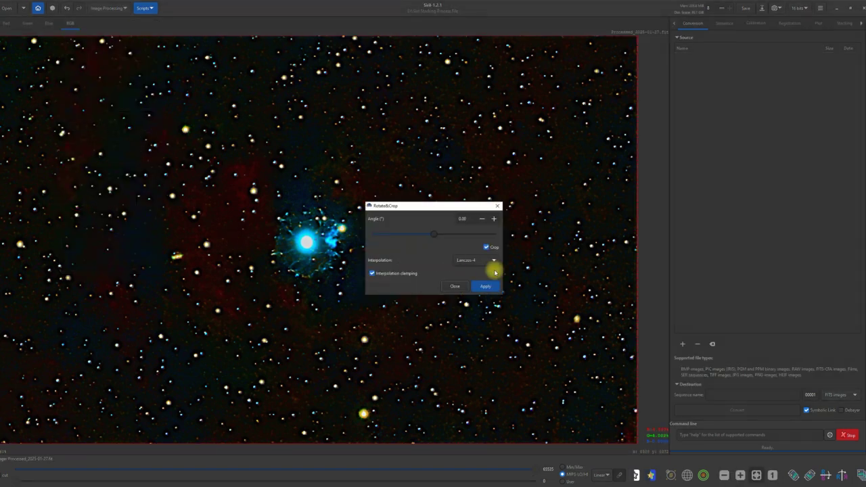
{"action": "left_click_drag", "start_coordinate": [460, 204], "coordinate": [805, 112]}
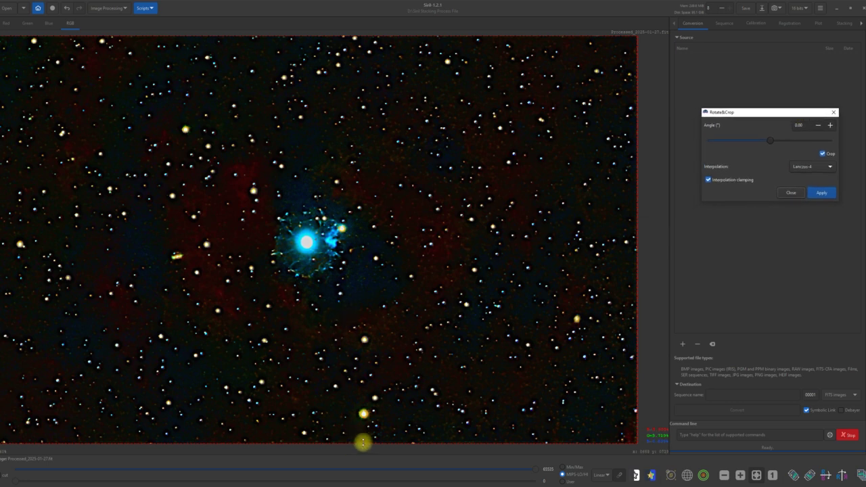
{"action": "left_click_drag", "start_coordinate": [362, 442], "coordinate": [359, 404]}
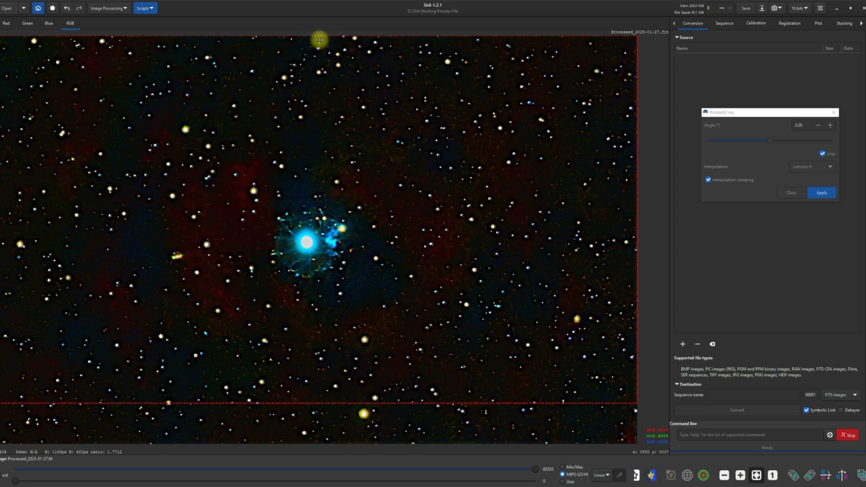
{"action": "left_click_drag", "start_coordinate": [320, 36], "coordinate": [299, 79]}
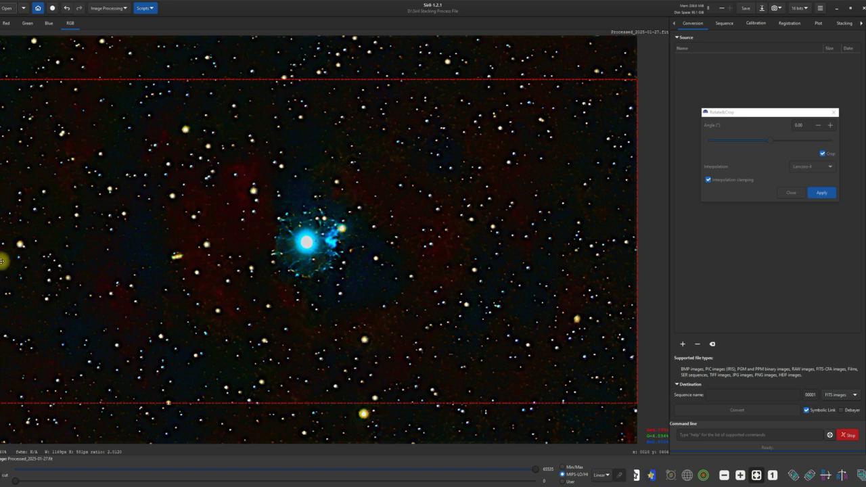
{"action": "left_click_drag", "start_coordinate": [4, 257], "coordinate": [11, 258]}
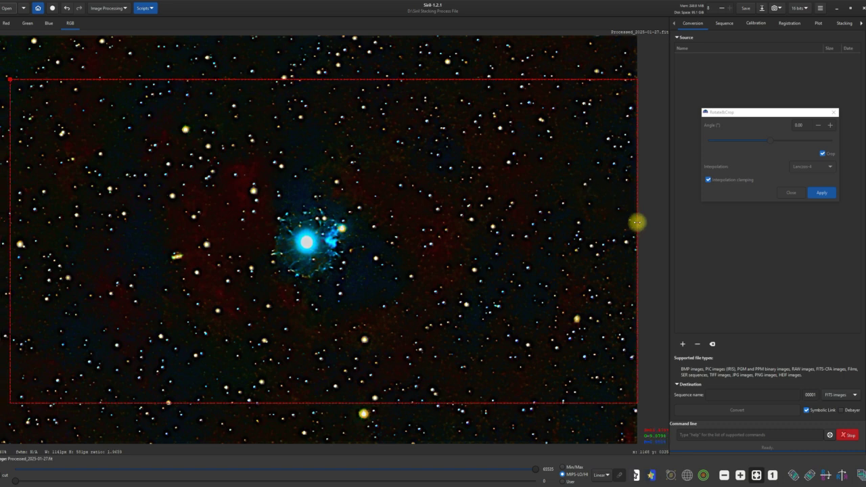
{"action": "left_click_drag", "start_coordinate": [636, 222], "coordinate": [616, 224]}
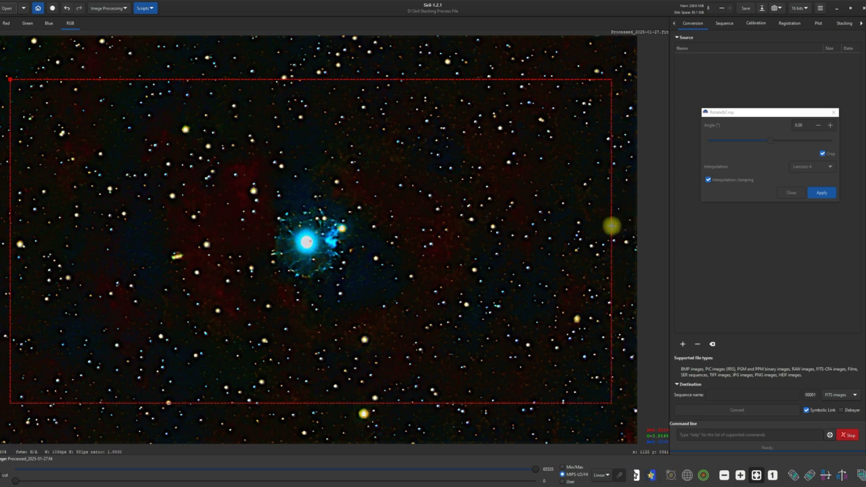
{"action": "left_click", "coordinate": [824, 199]}
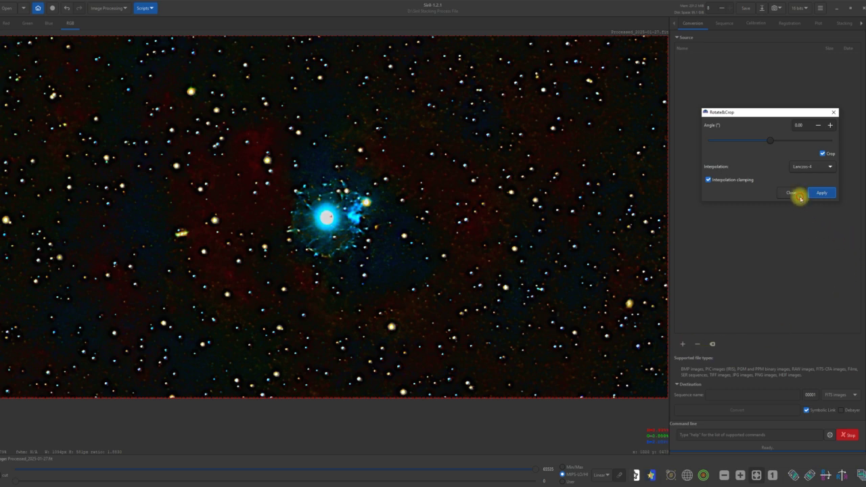
{"action": "left_click", "coordinate": [797, 195]}
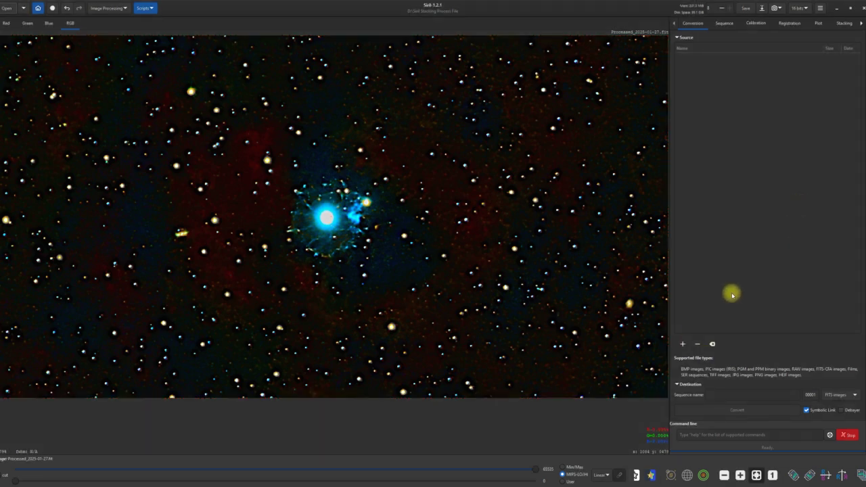